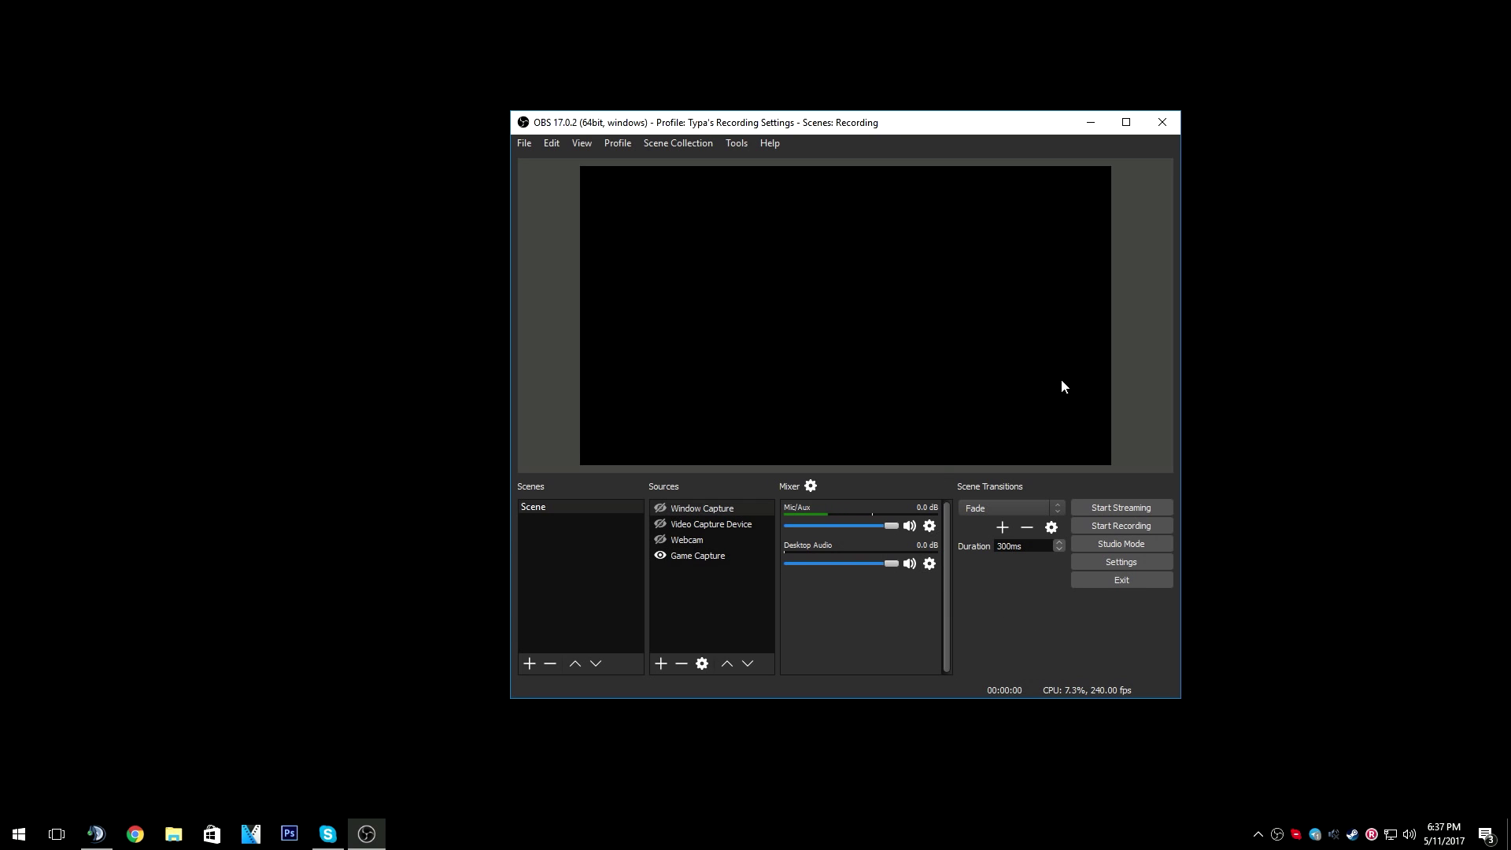
- Inspect the Recording scene's Webcam, Video Capture Device and Game Capture sources
left_click(549, 510)
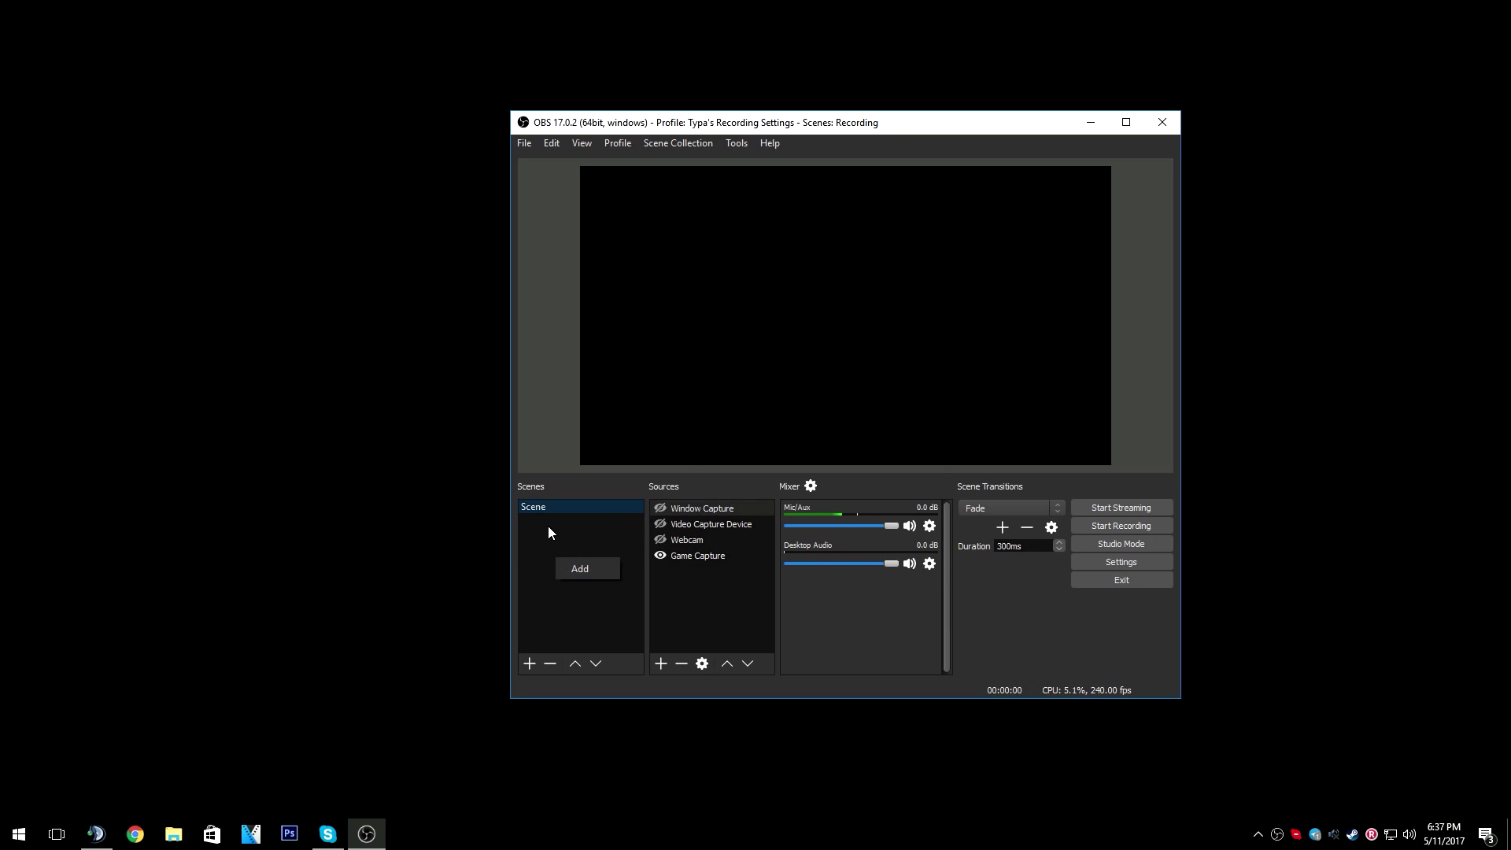
left_click(698, 540)
left_click(691, 521)
left_click(700, 557)
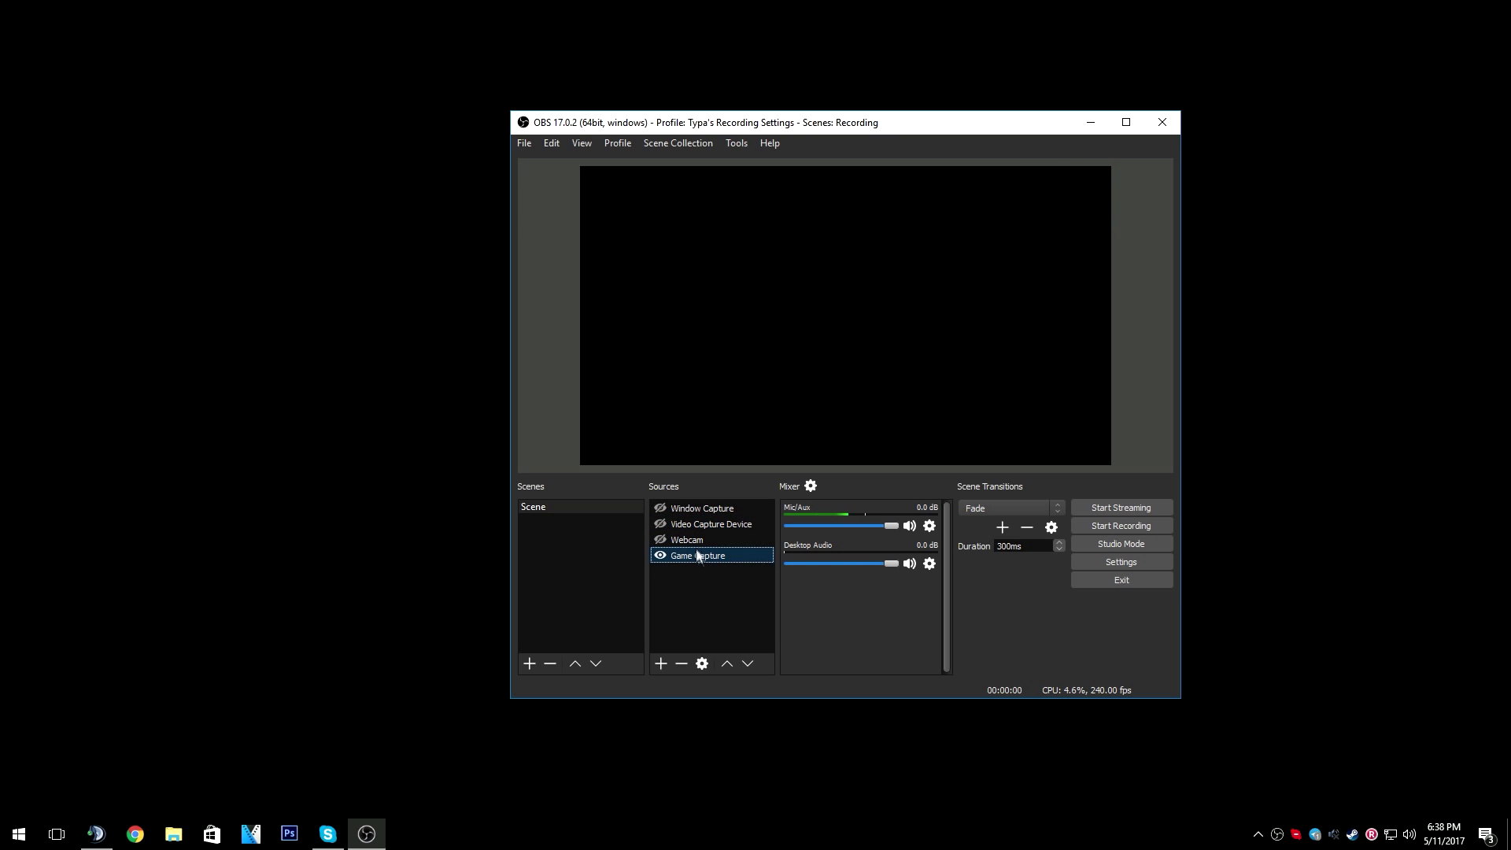
left_click(753, 605)
- Open OBS Settings and review the Stream and Output pages
left_click(1101, 564)
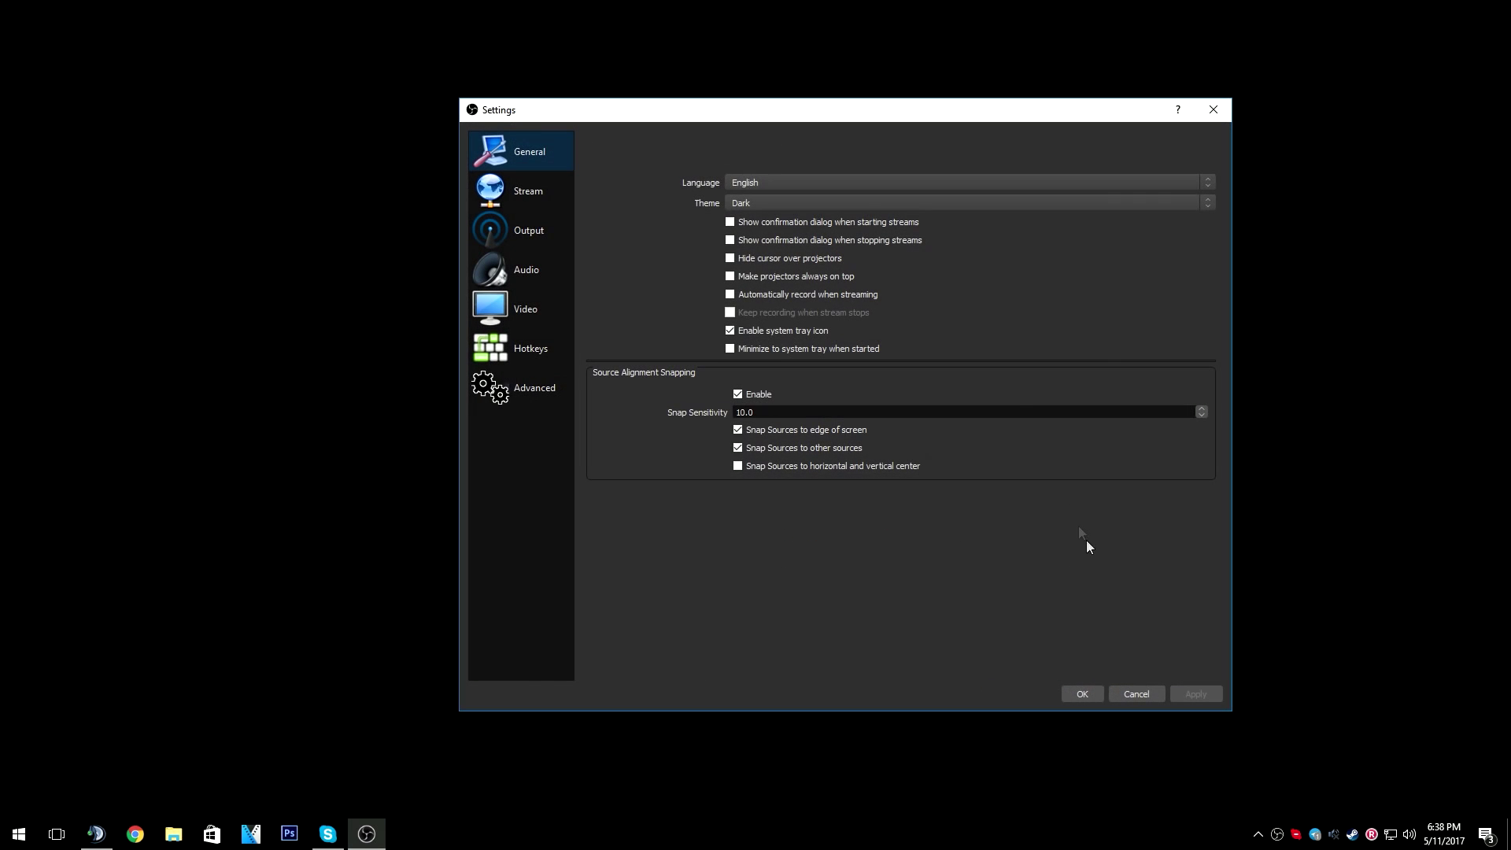
left_click_drag(691, 120, 563, 79)
left_click(400, 152)
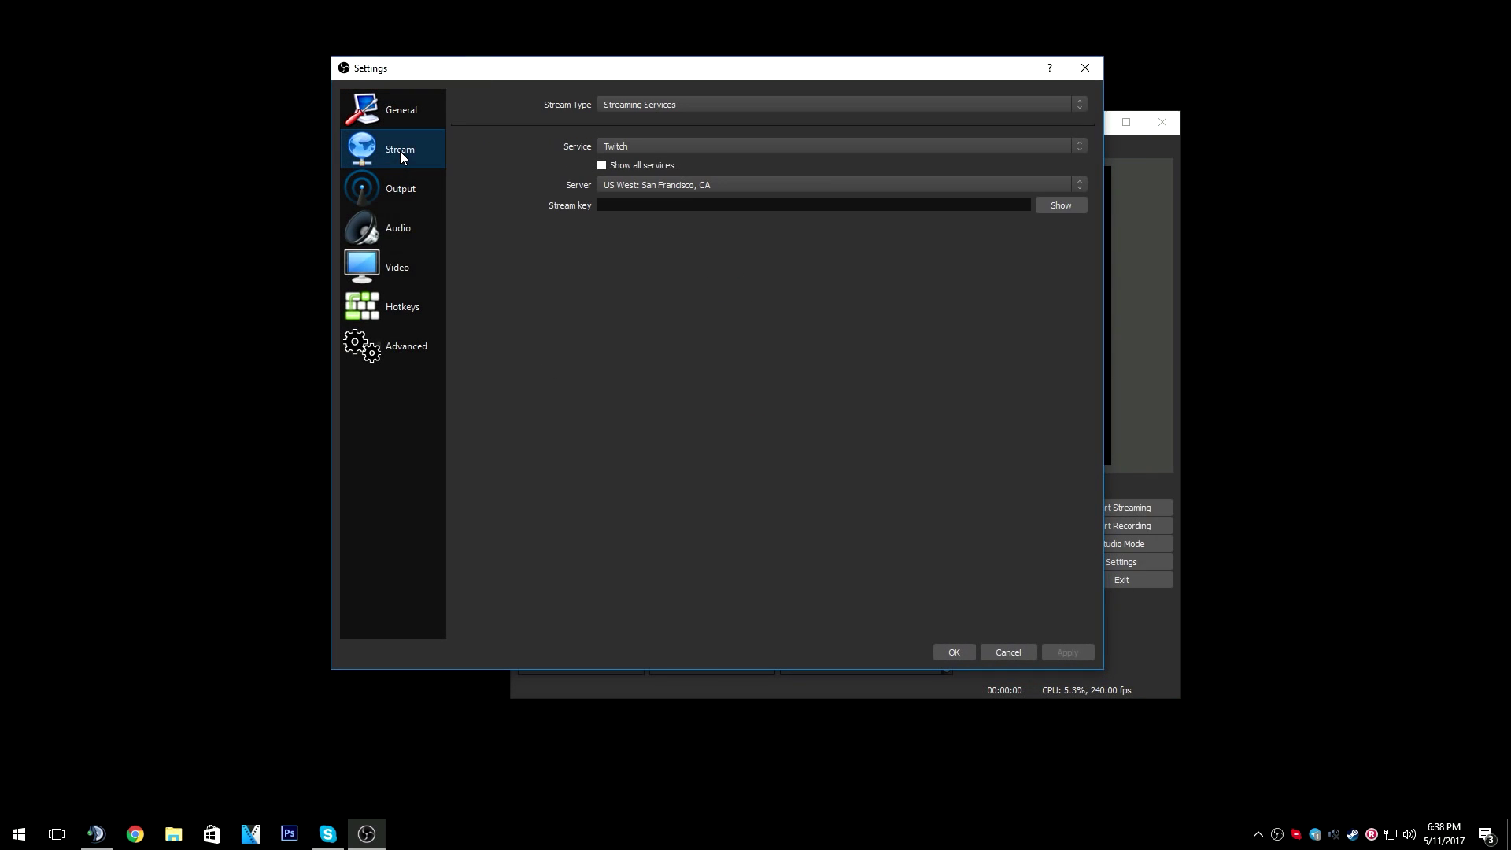
left_click(431, 200)
- Keep Advanced output mode, check the Arcane Squads recording path, and cancel Settings
left_click(628, 104)
left_click(626, 127)
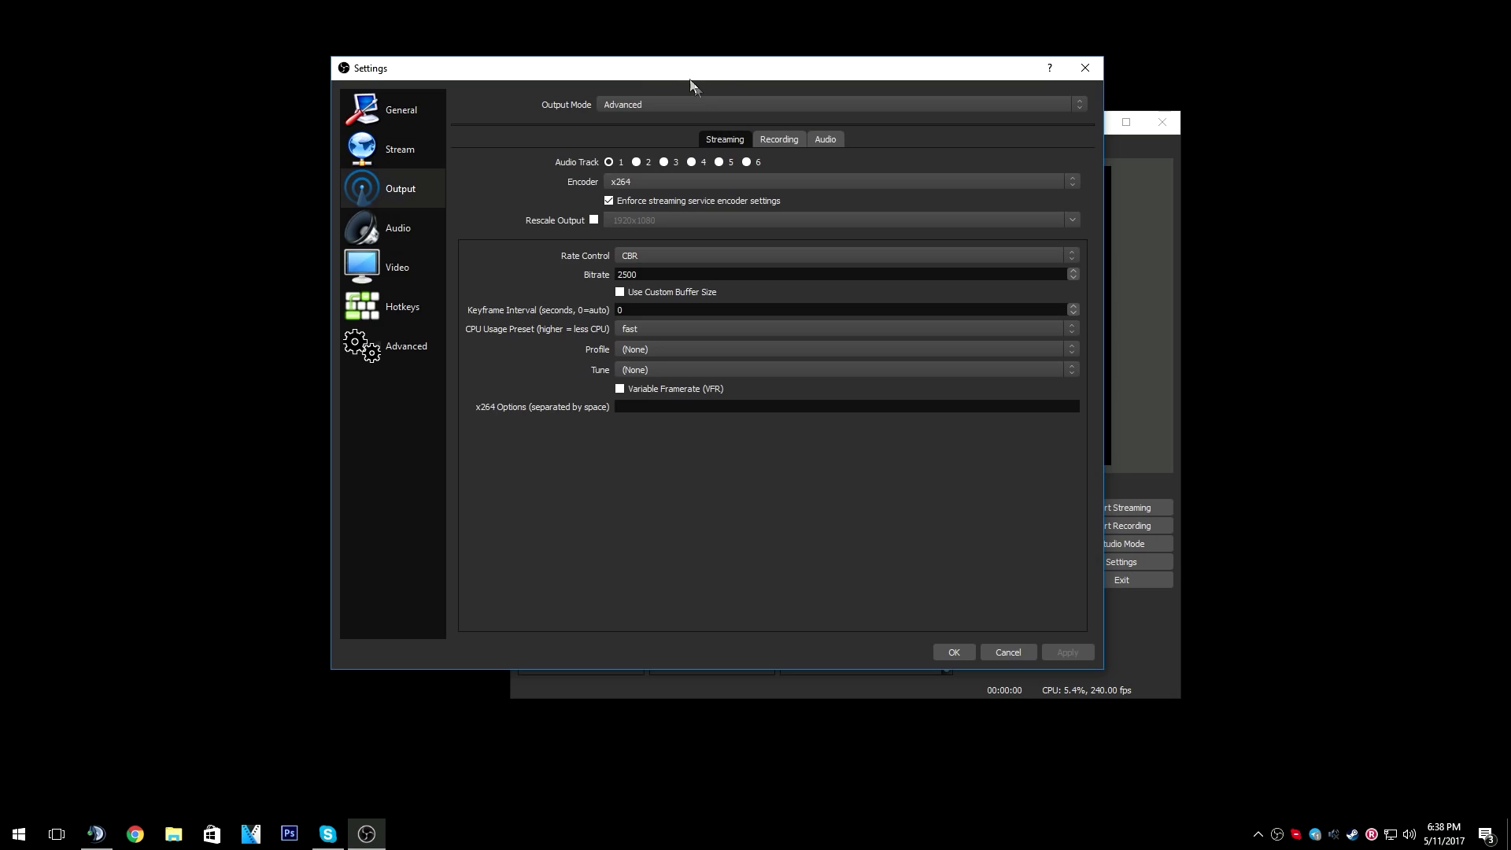
left_click_drag(694, 83, 517, 77)
left_click(601, 132)
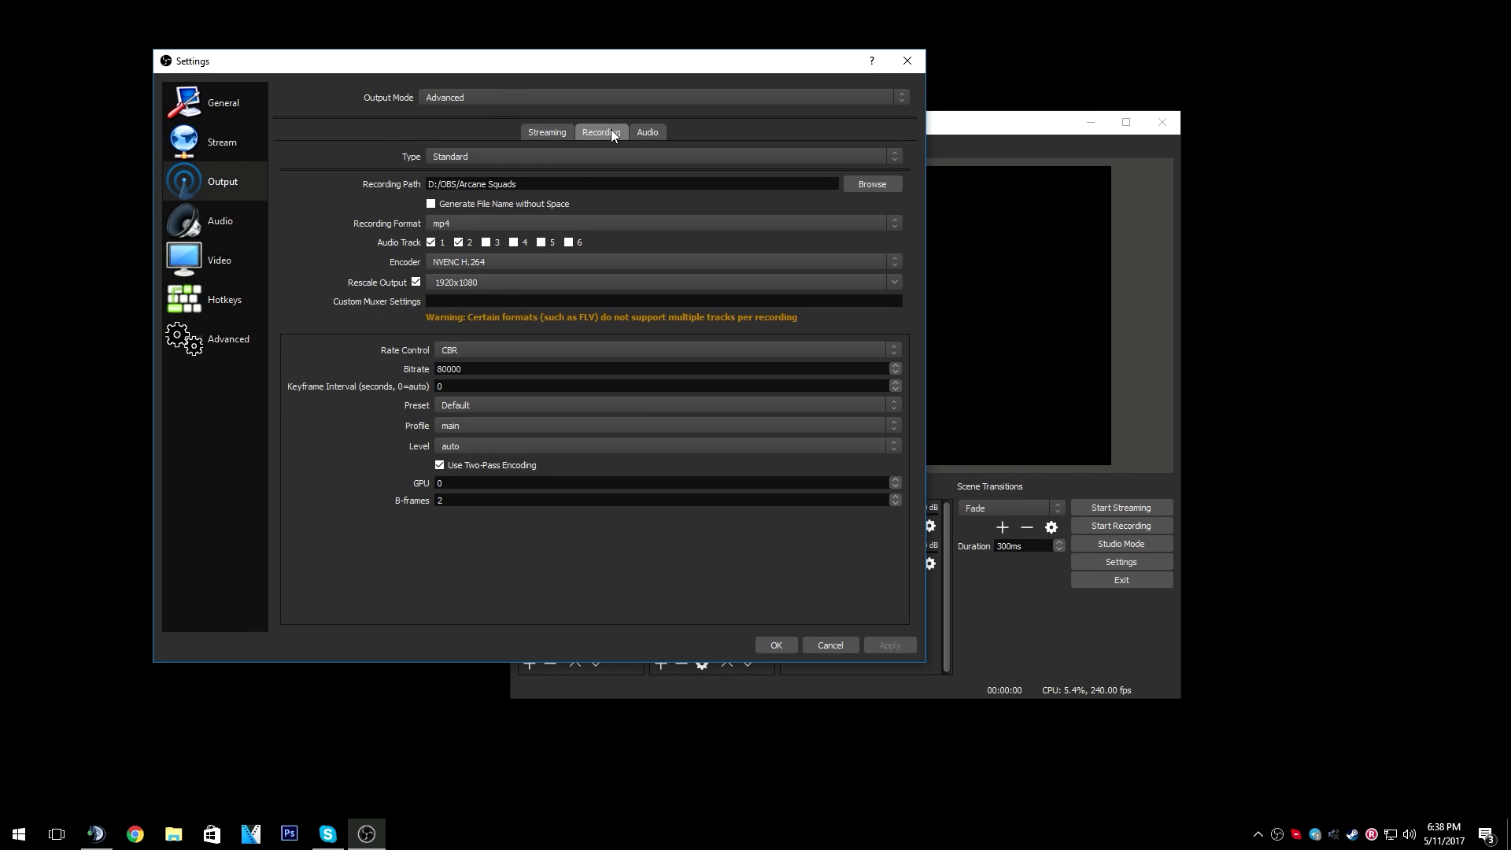
left_click_drag(516, 183, 343, 193)
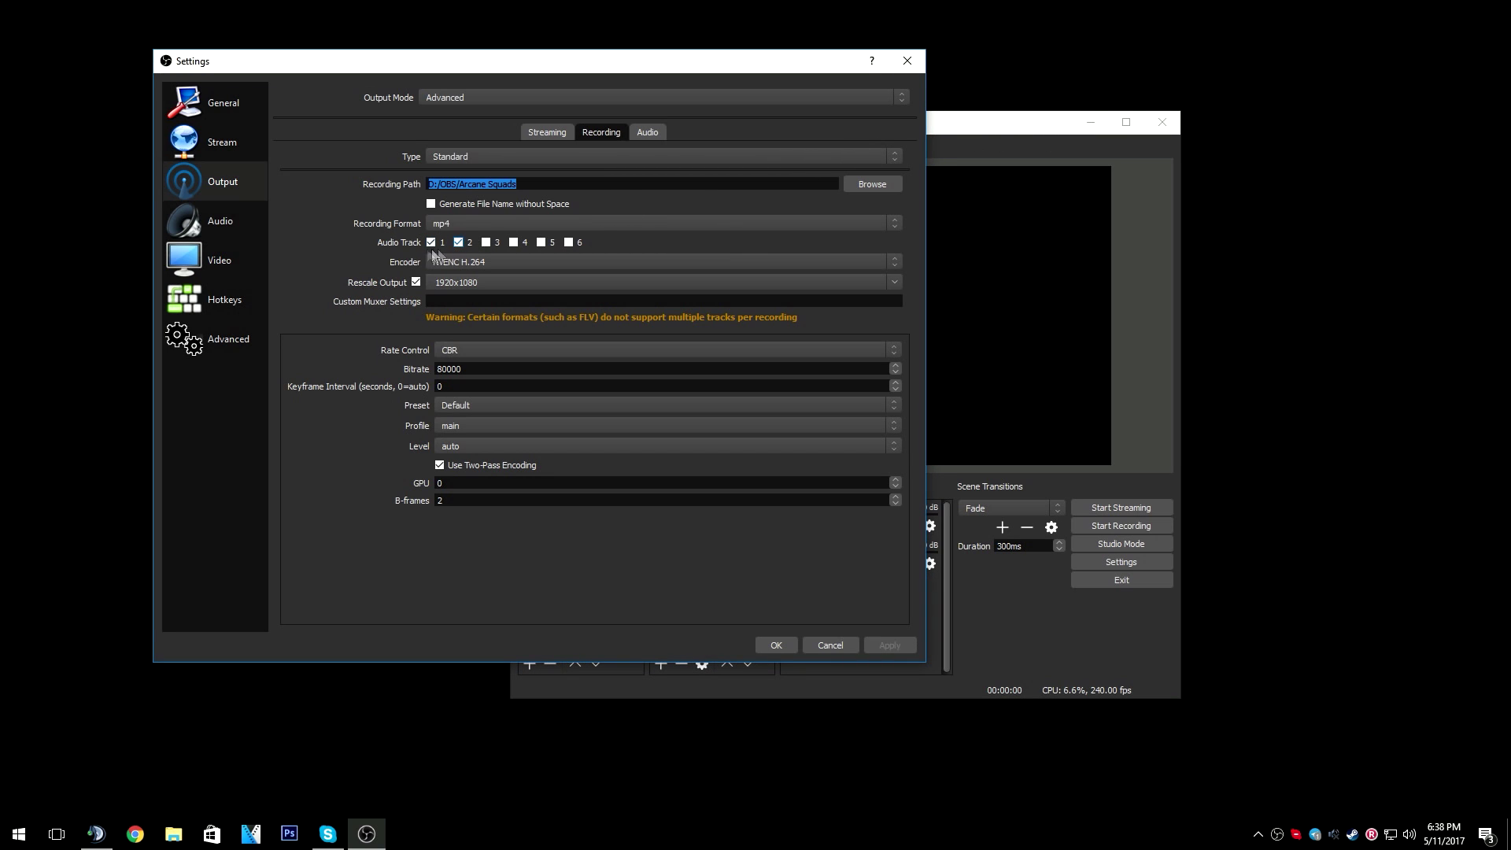
left_click(835, 643)
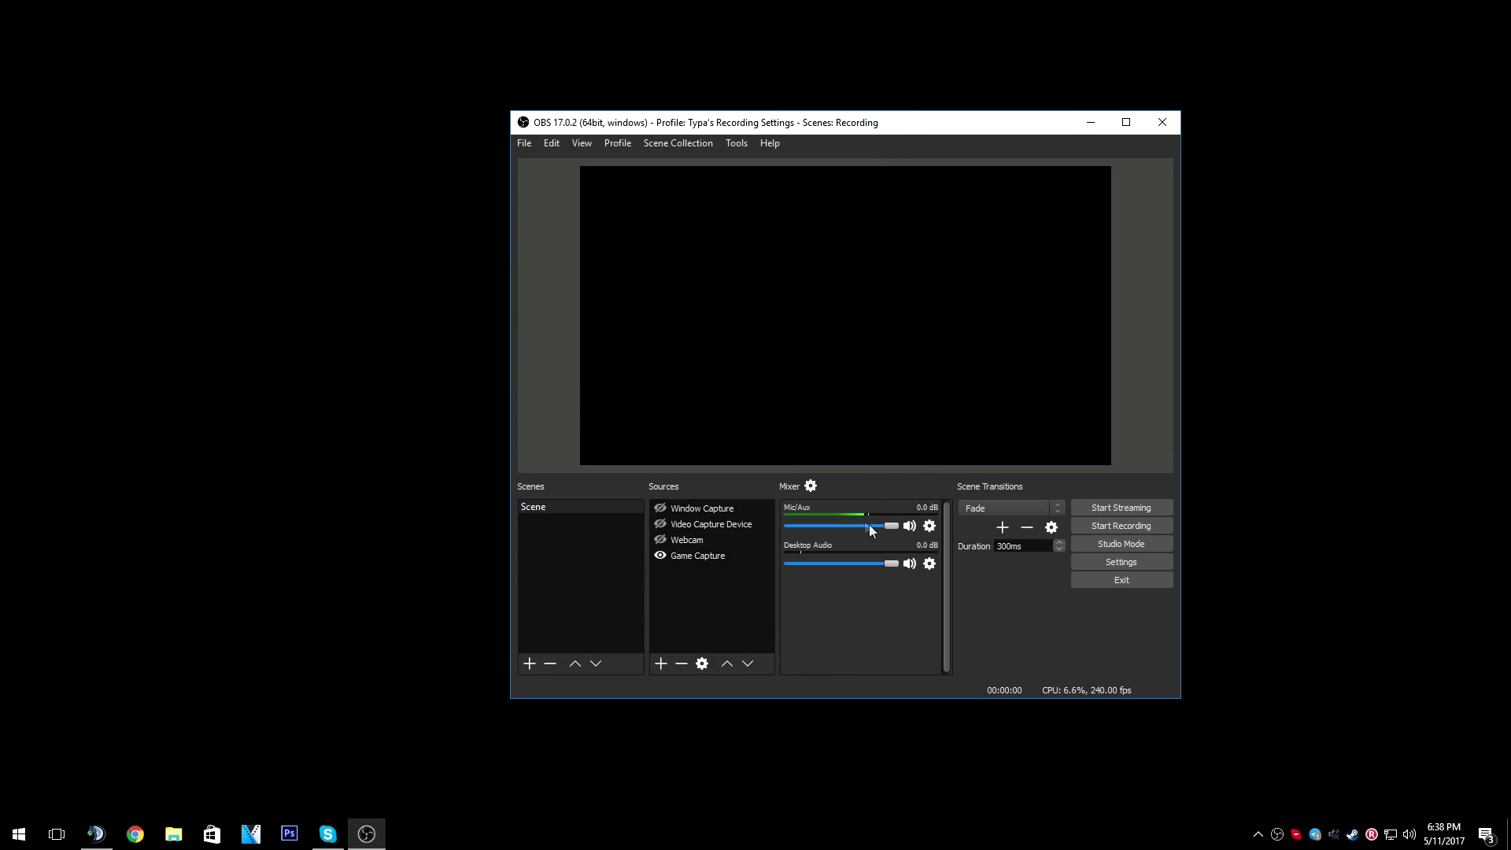
- Check Advanced Audio Properties: Mic/Aux on track 1 and Desktop Audio on track 2
left_click(810, 486)
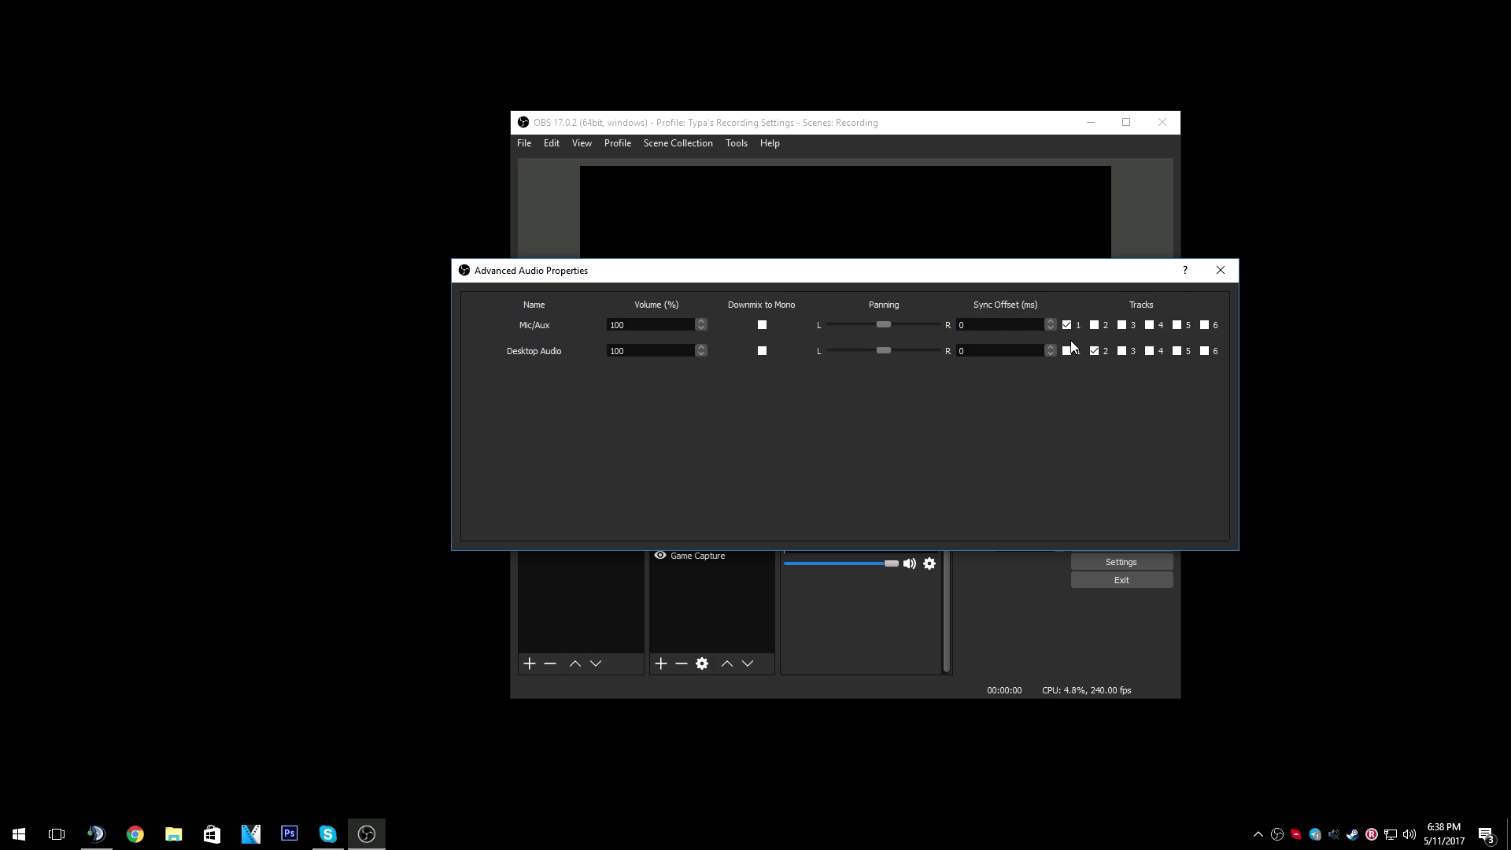
left_click(1229, 270)
- In Settings' Output > Recording, keep NVENC H.264 as the recording encoder
left_click(1121, 562)
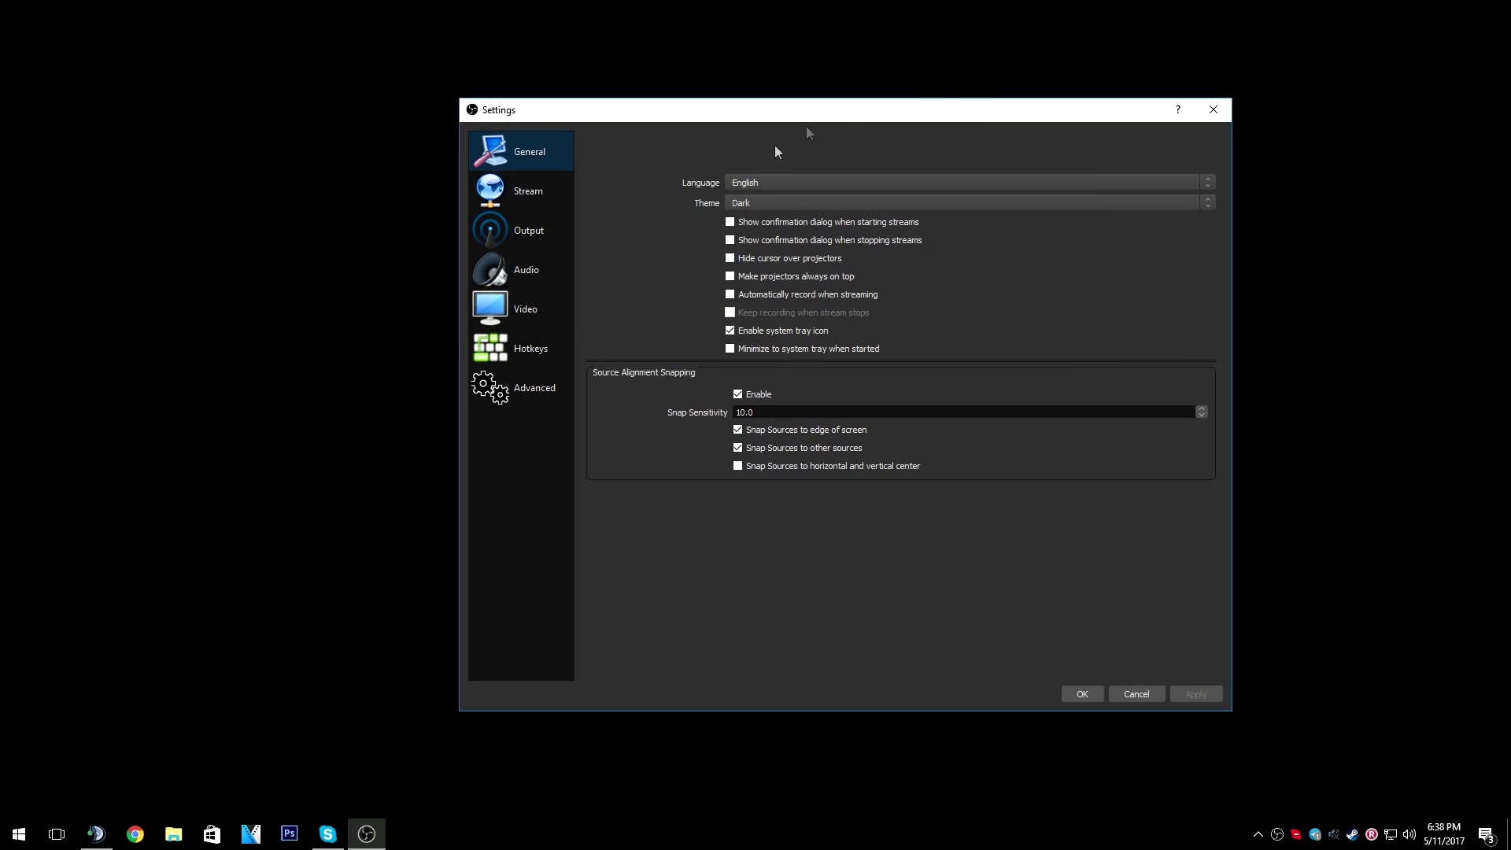
left_click(539, 236)
left_click(907, 181)
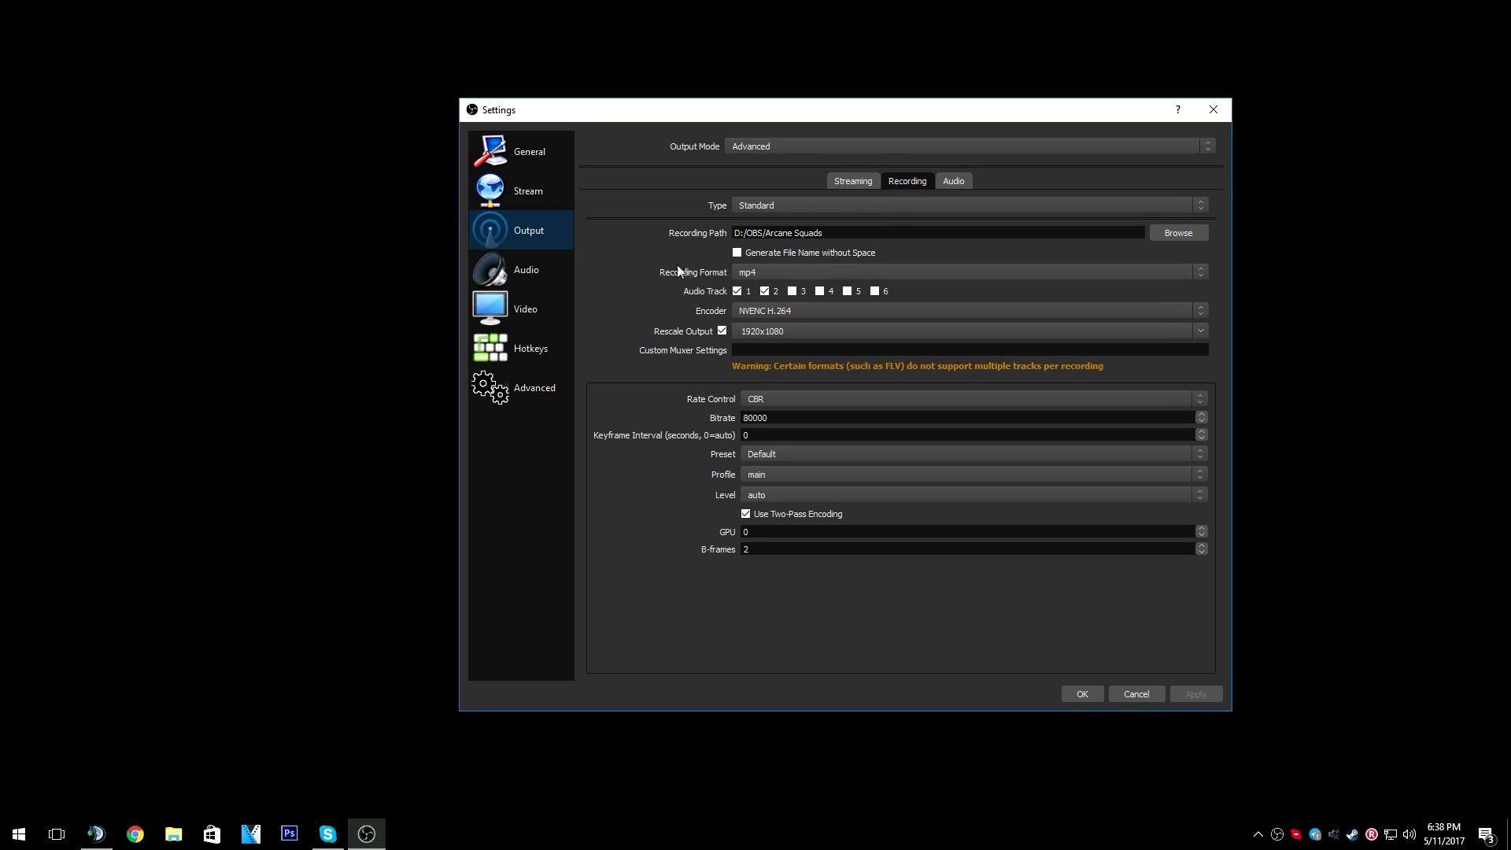
left_click(762, 310)
left_click(764, 314)
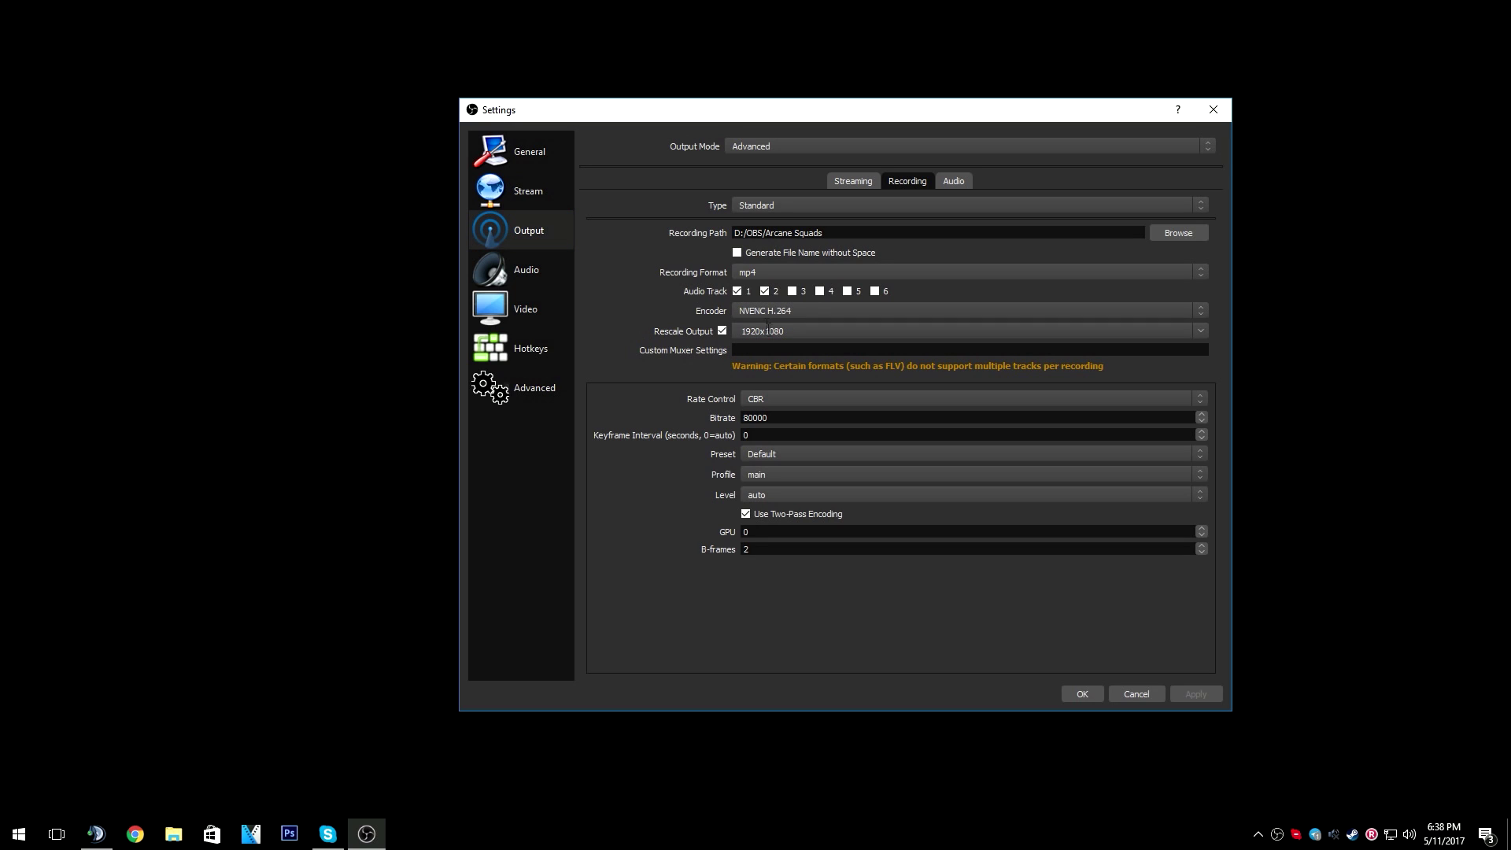
- Confirm 80000 bitrate, CBR rate control and Default preset, then view Audio settings
left_click_drag(768, 417, 679, 416)
left_click(752, 418)
left_click(762, 400)
left_click(765, 398)
left_click(781, 455)
left_click(780, 455)
left_click(544, 267)
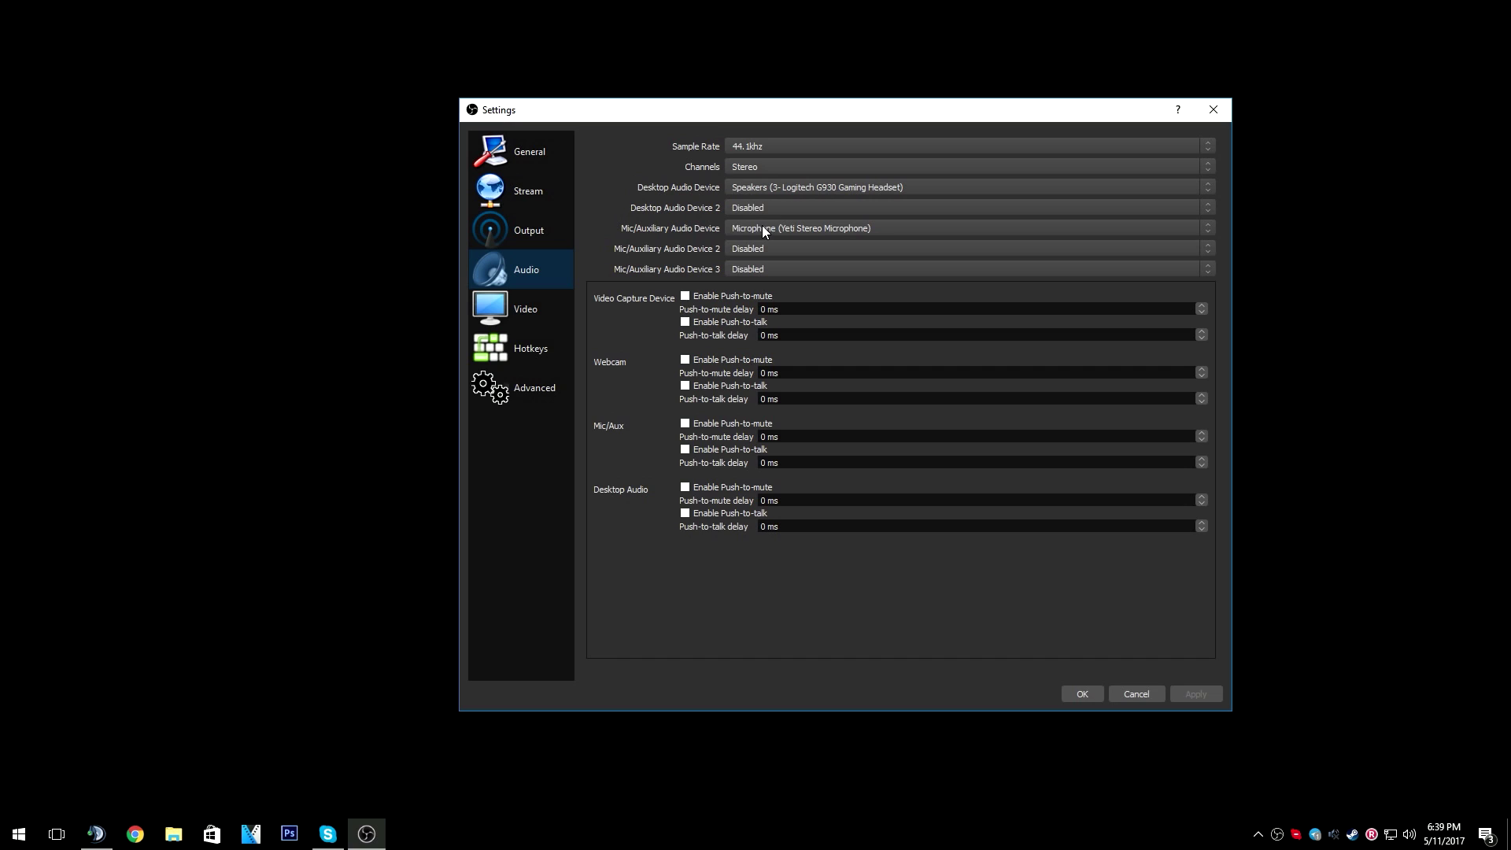
- Review Video settings: Bilinear downscale filter and Fractional FPS value of 240
left_click(532, 310)
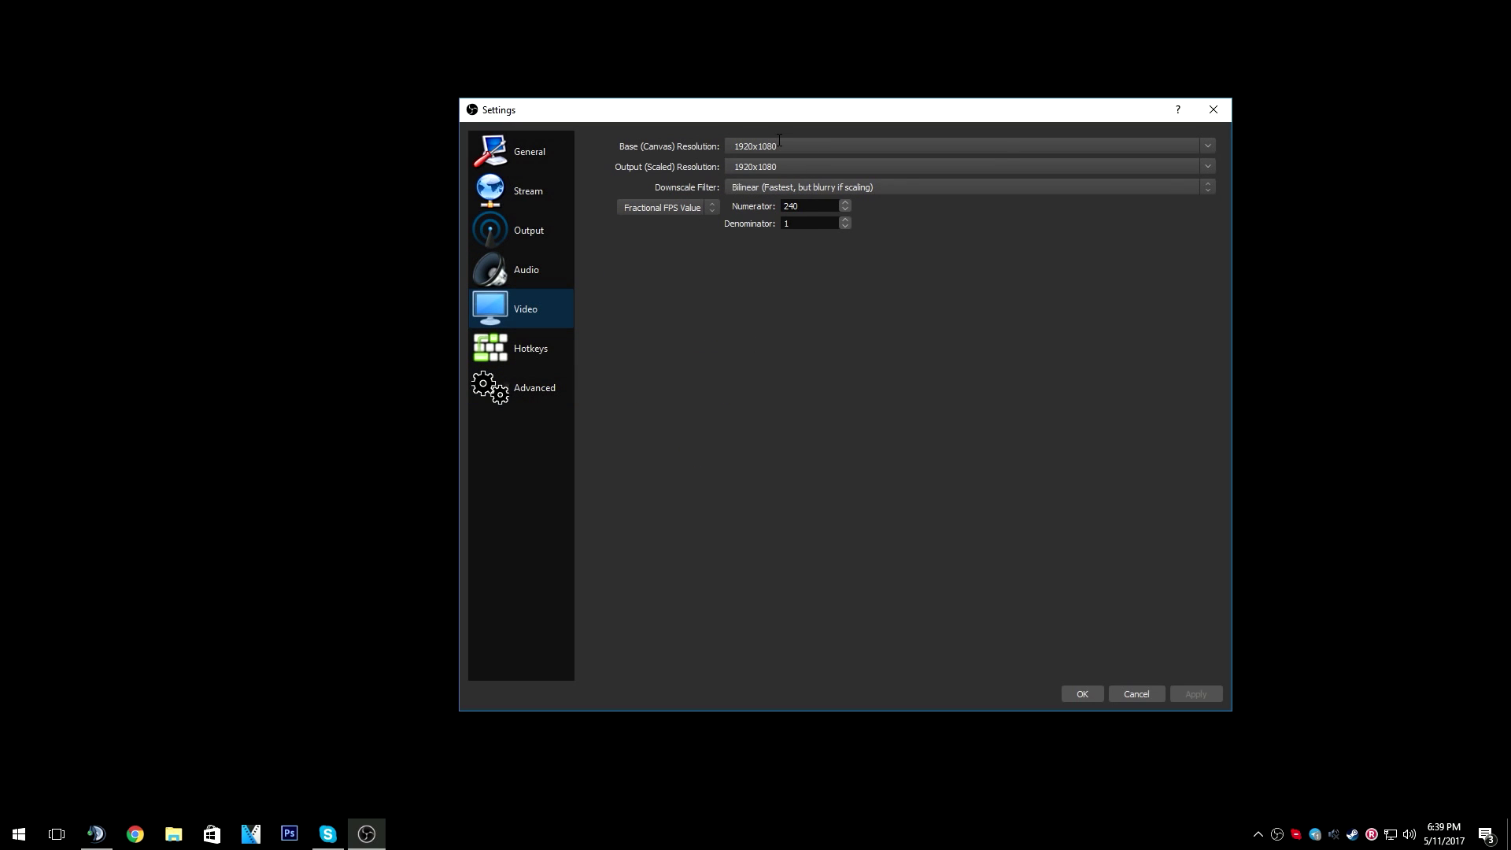
left_click(779, 189)
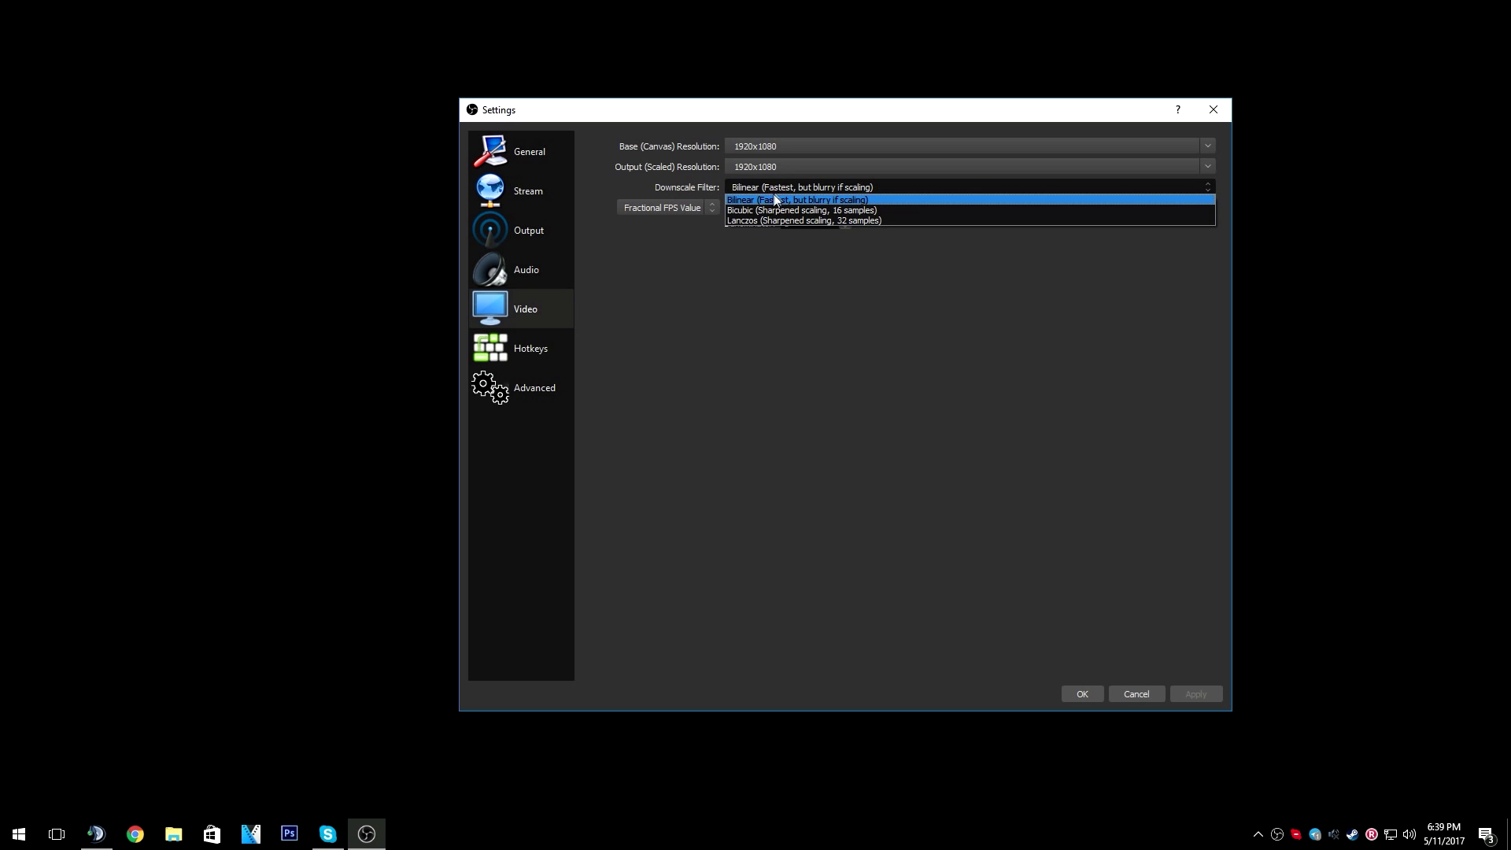
left_click(769, 199)
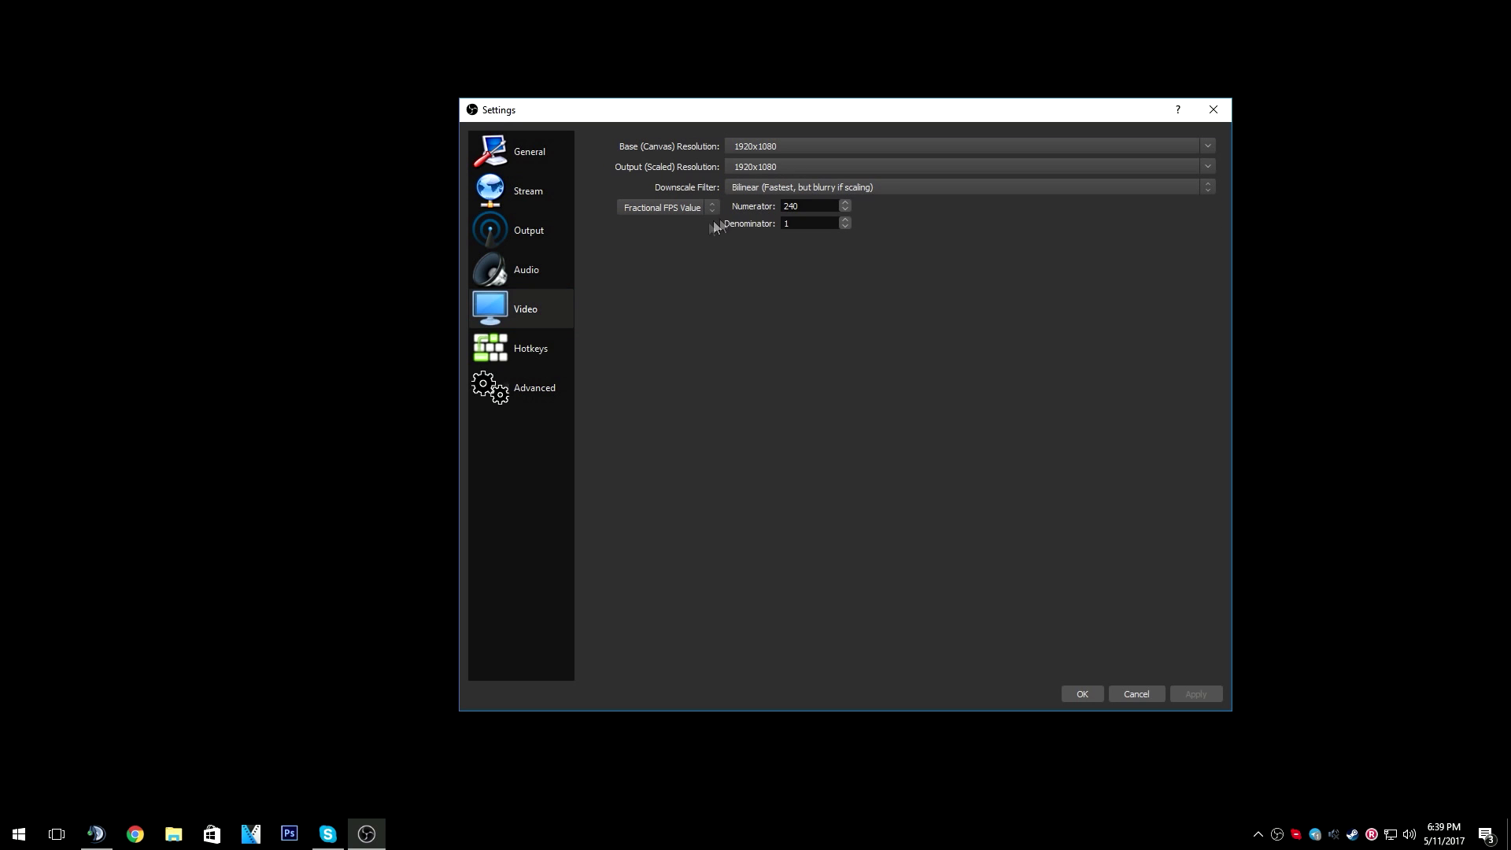
left_click(692, 208)
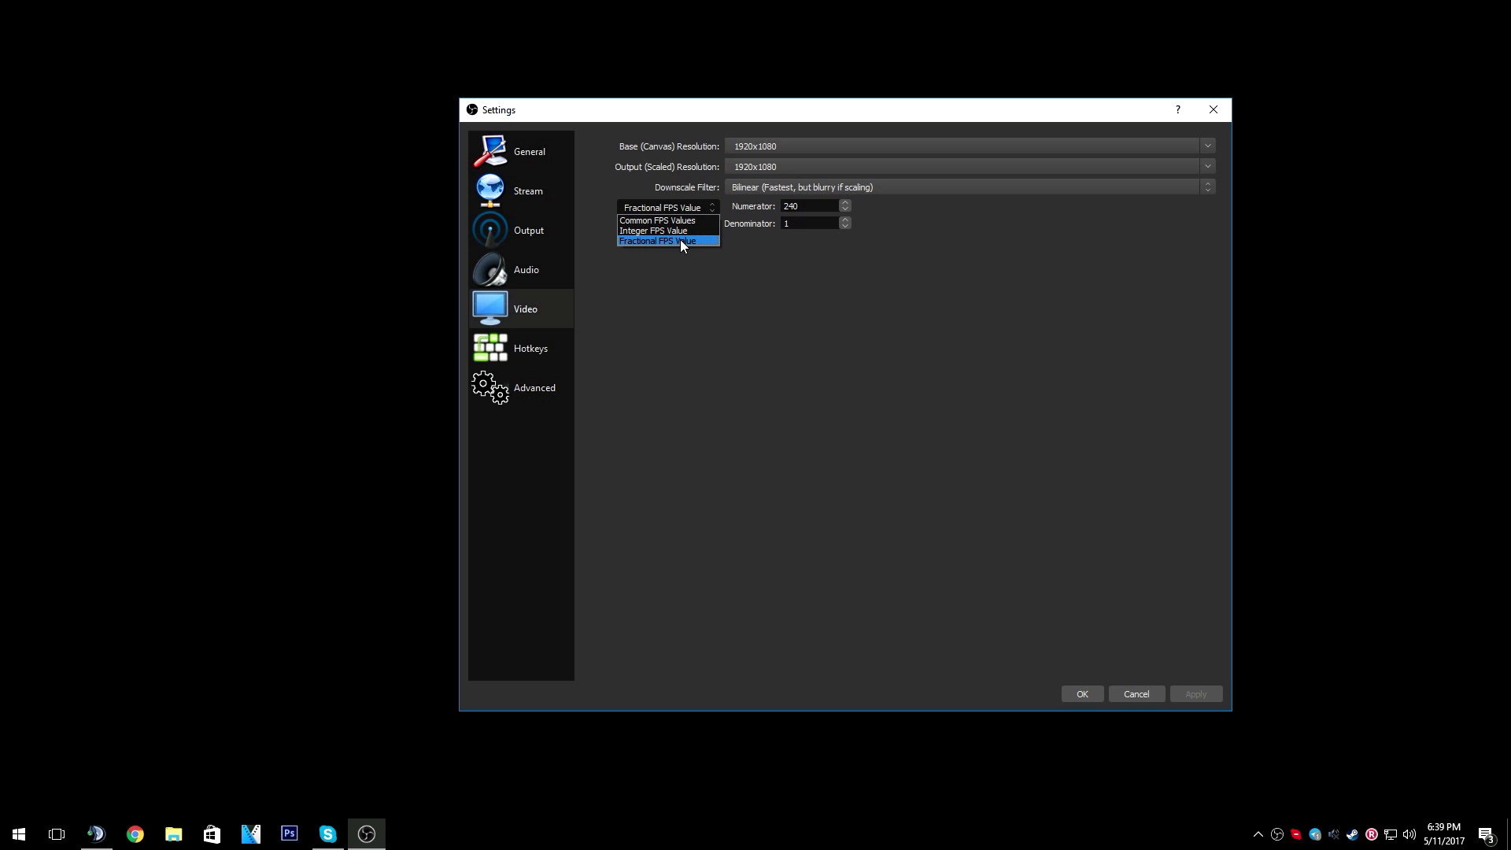
left_click(680, 240)
key("Tab")
left_click(802, 224)
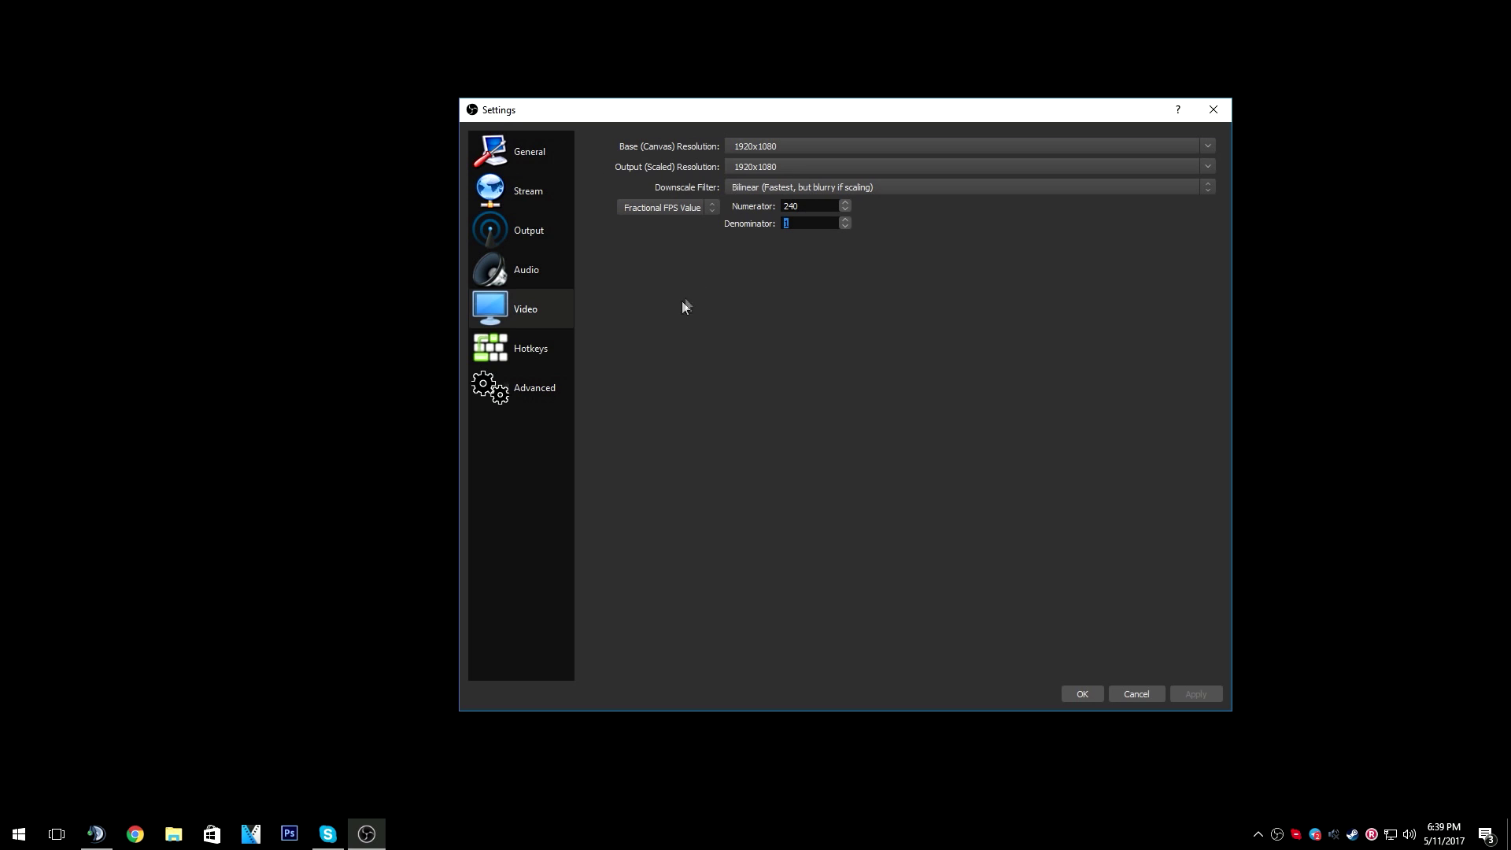
- Browse the Hotkeys and Advanced pages, then cancel Settings unchanged
left_click(514, 358)
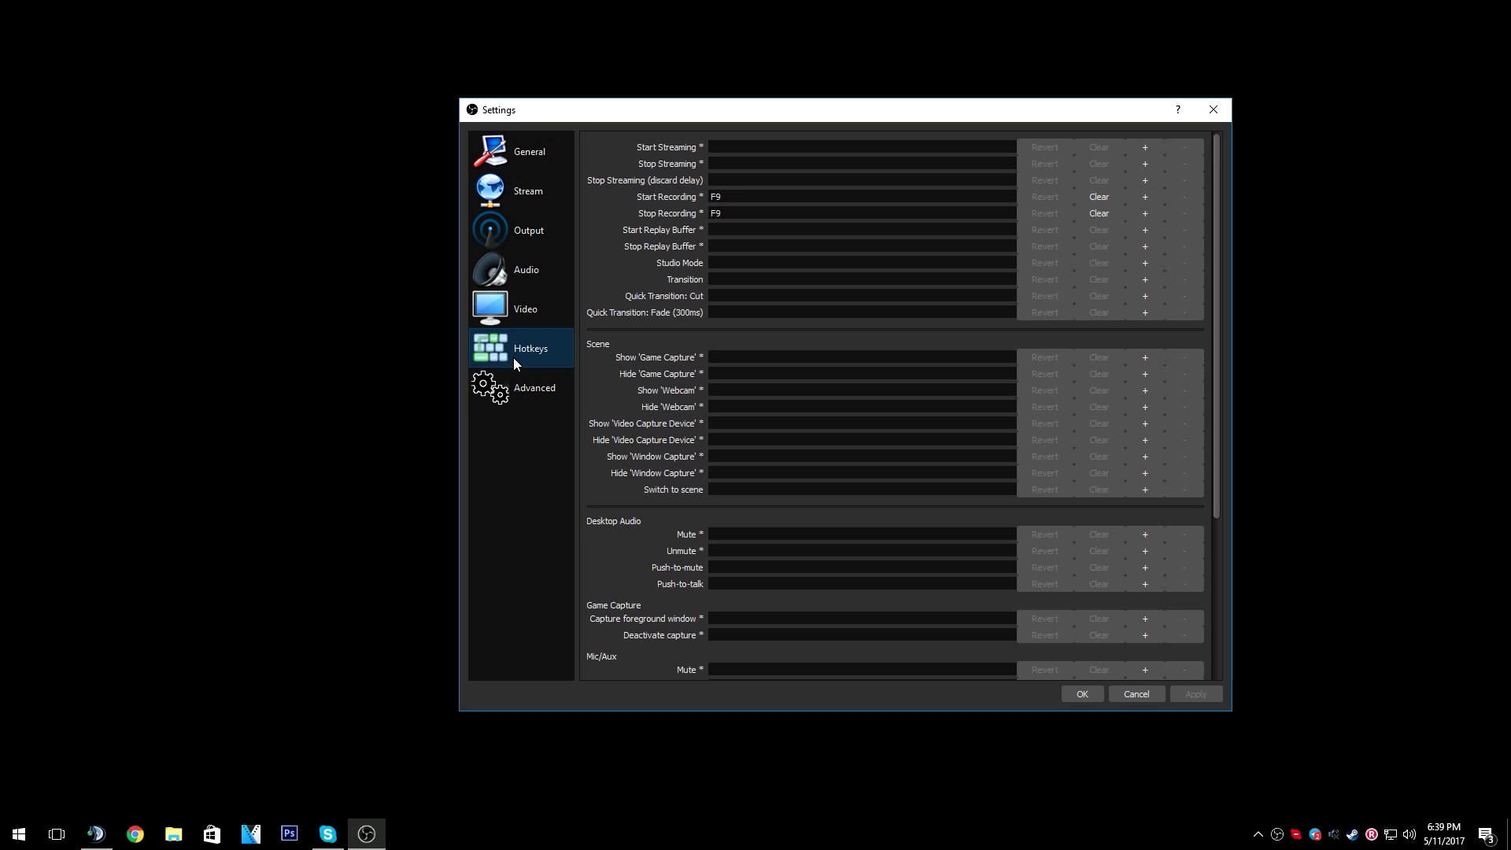
left_click(518, 324)
left_click(516, 353)
left_click(550, 391)
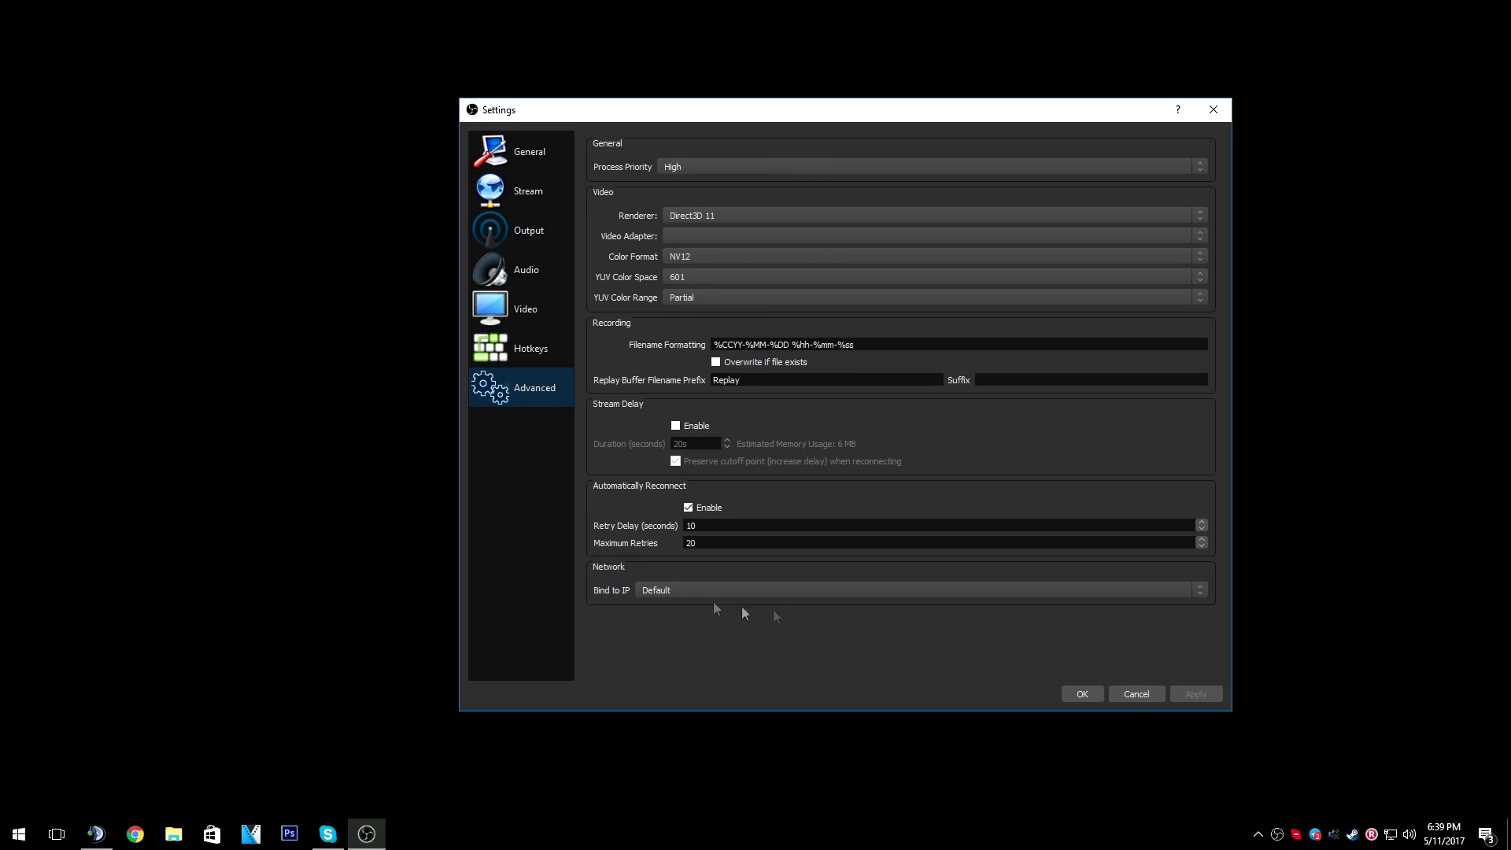
left_click_drag(521, 350, 516, 155)
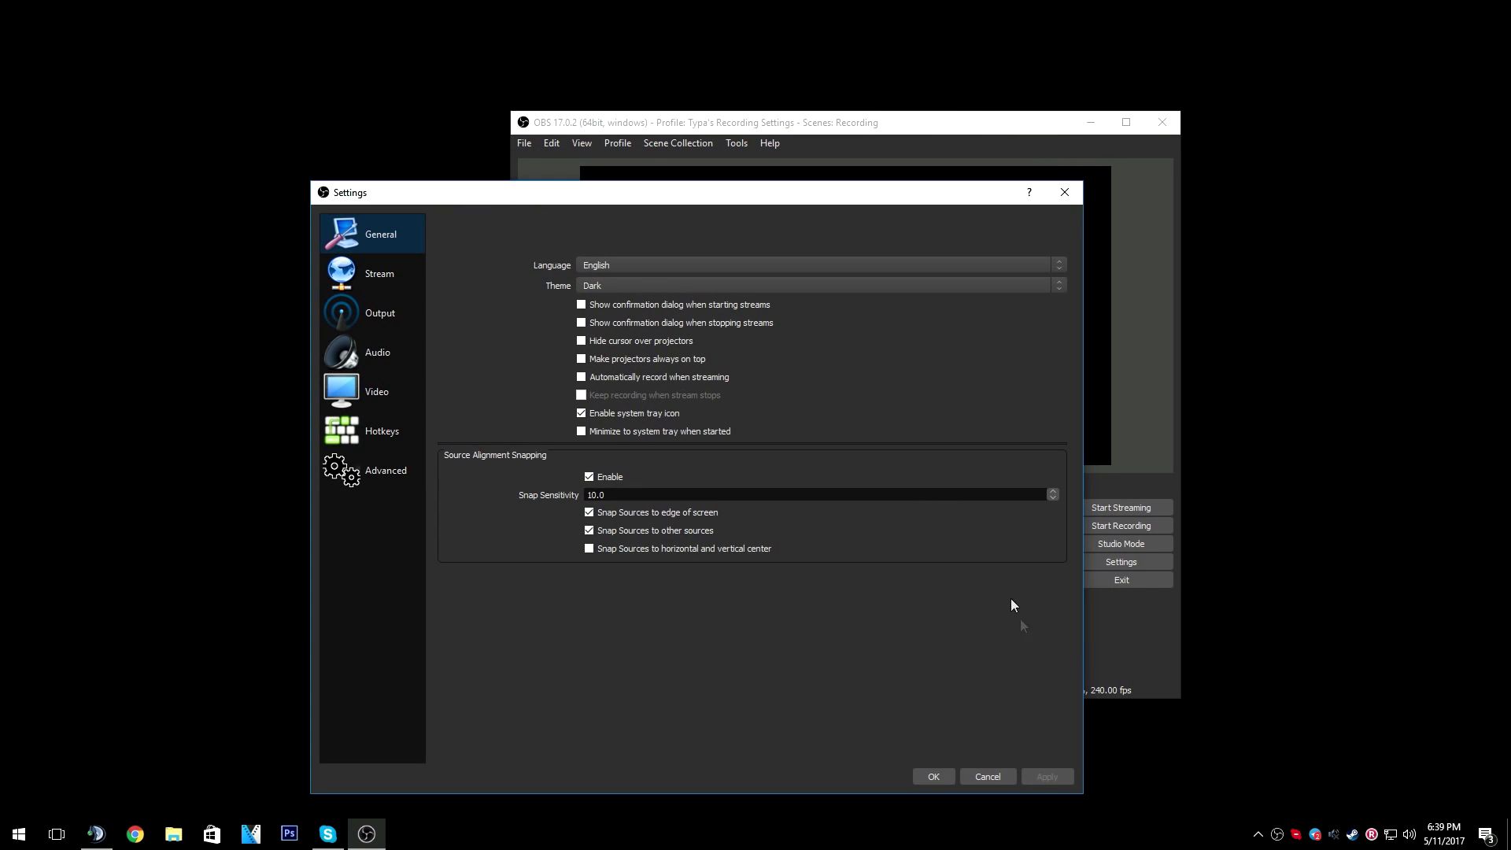
left_click(999, 778)
- Switch to the Original Settings profile and Streaming scene collection, then reopen Settings
left_click(695, 143)
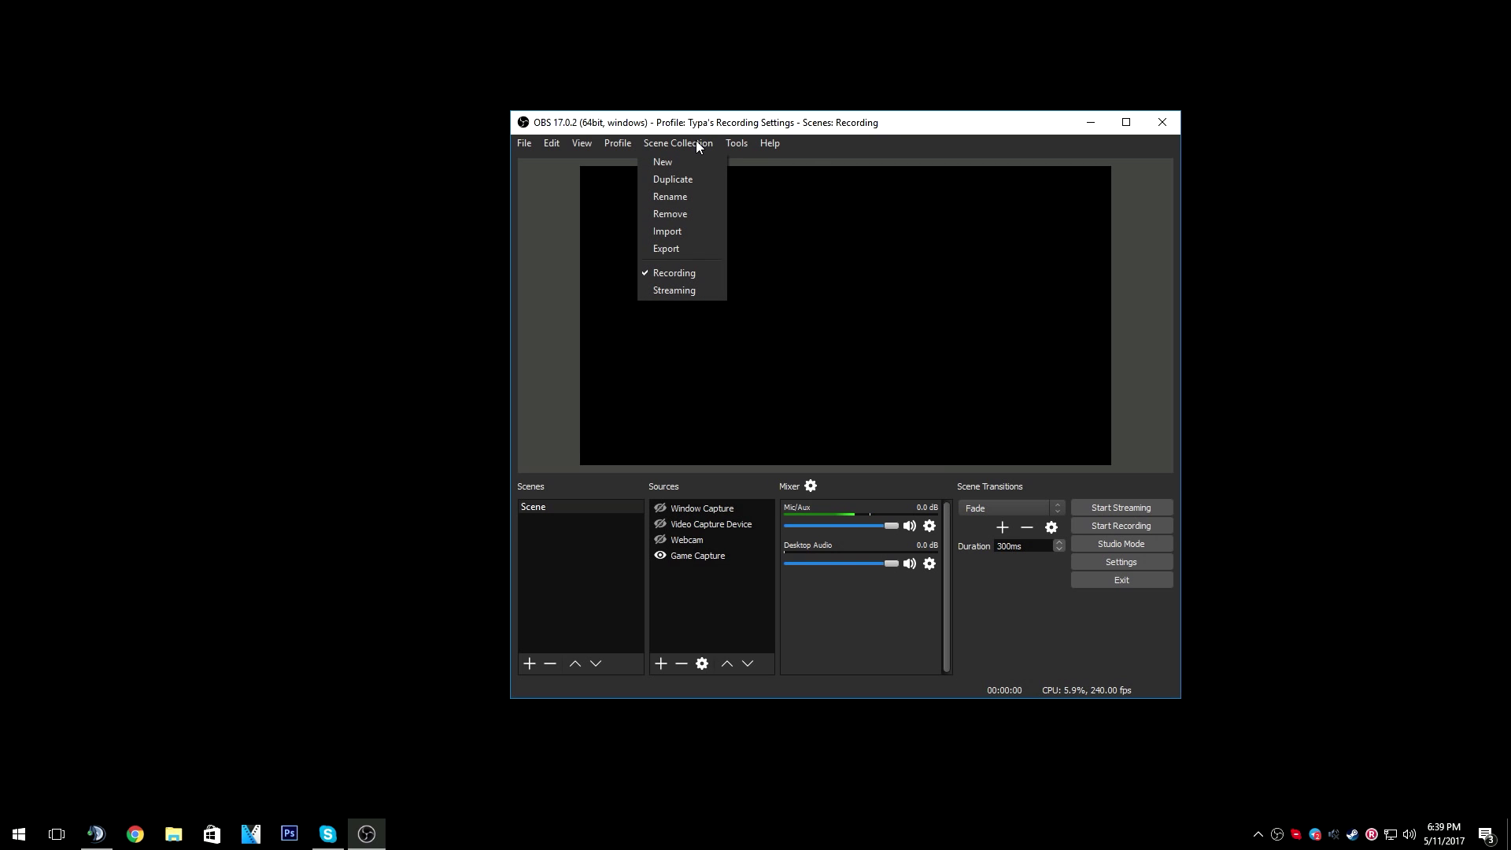
mouse_move(612, 140)
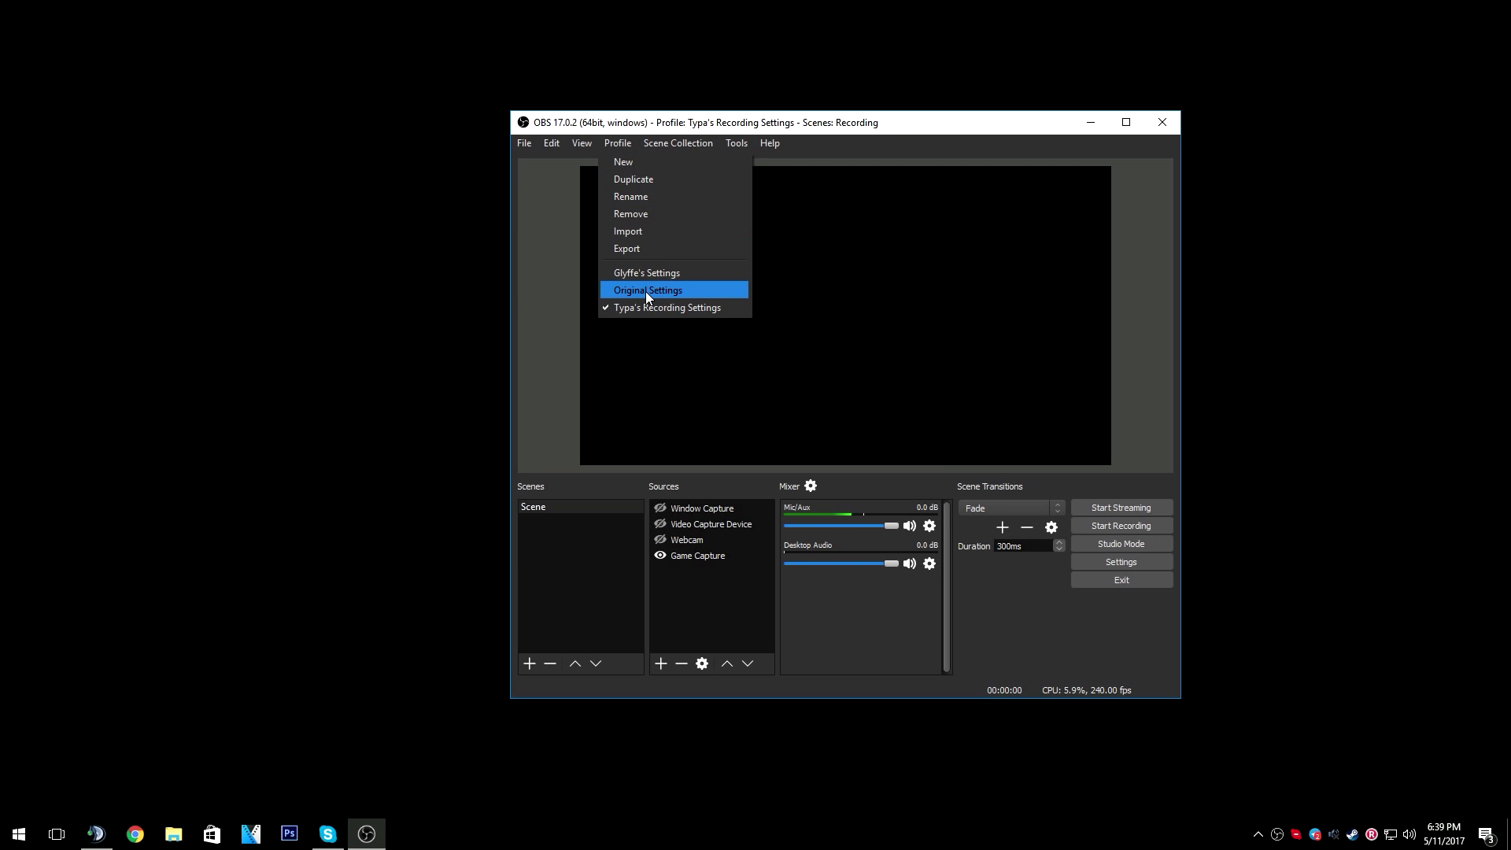
left_click(638, 290)
left_click(626, 143)
mouse_move(678, 144)
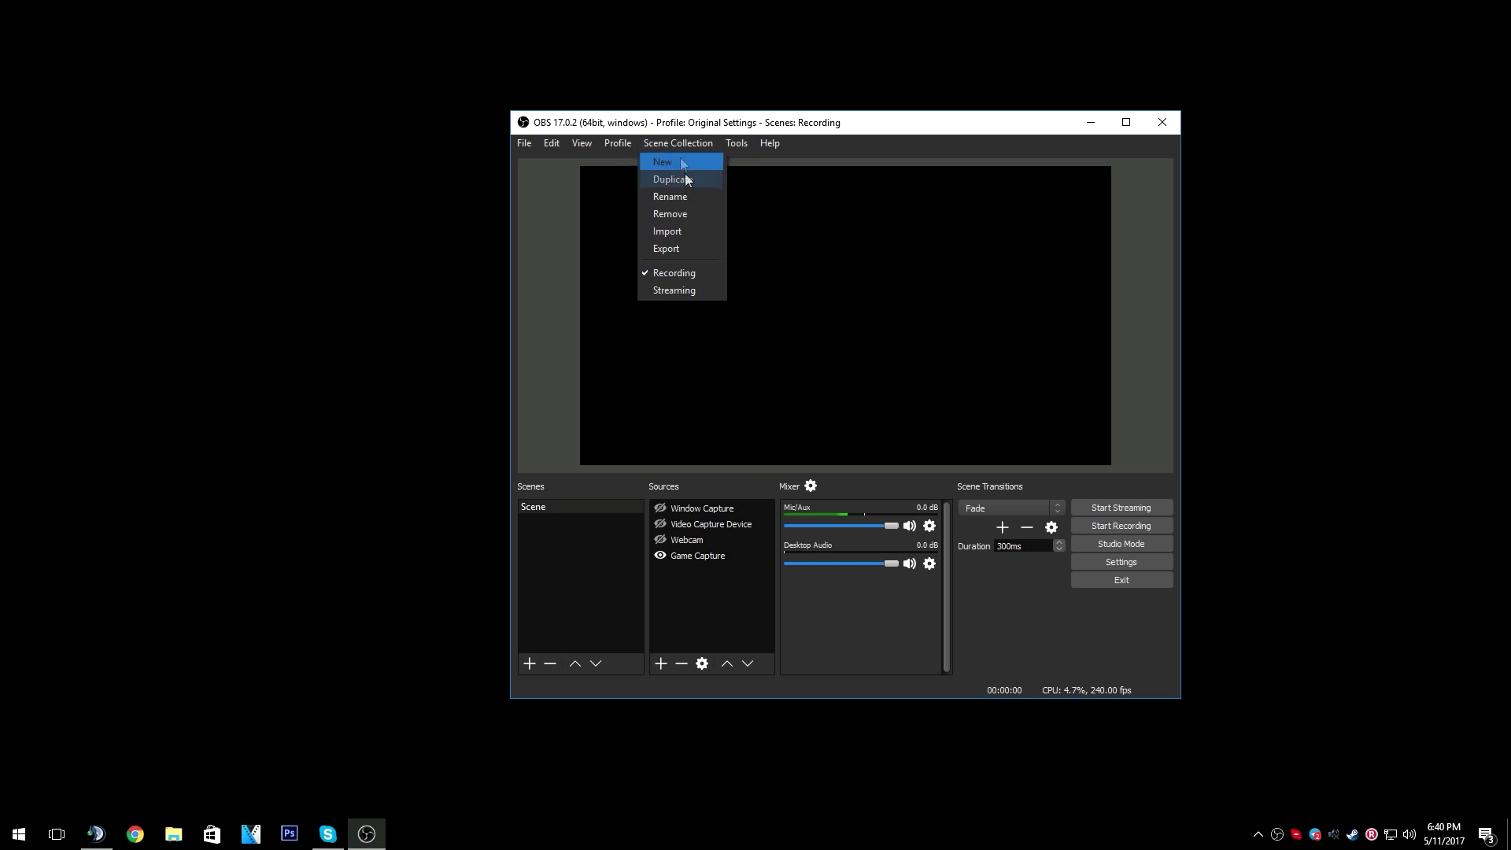
left_click(696, 289)
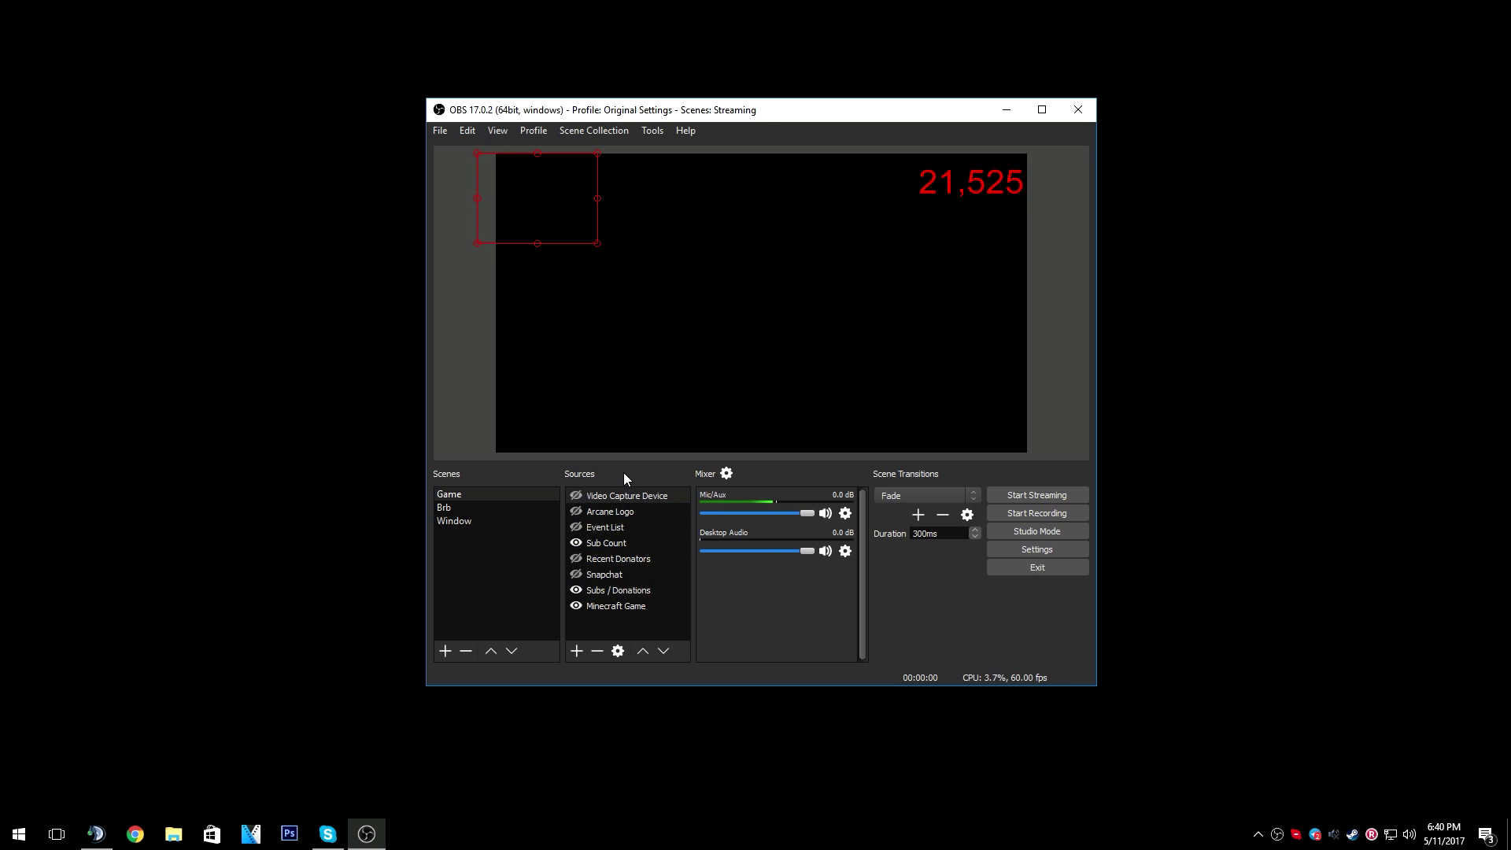
left_click(1016, 550)
- Keep YouTube / YouTube Gaming as stream service and Advanced output mode
left_click_drag(506, 110, 355, 85)
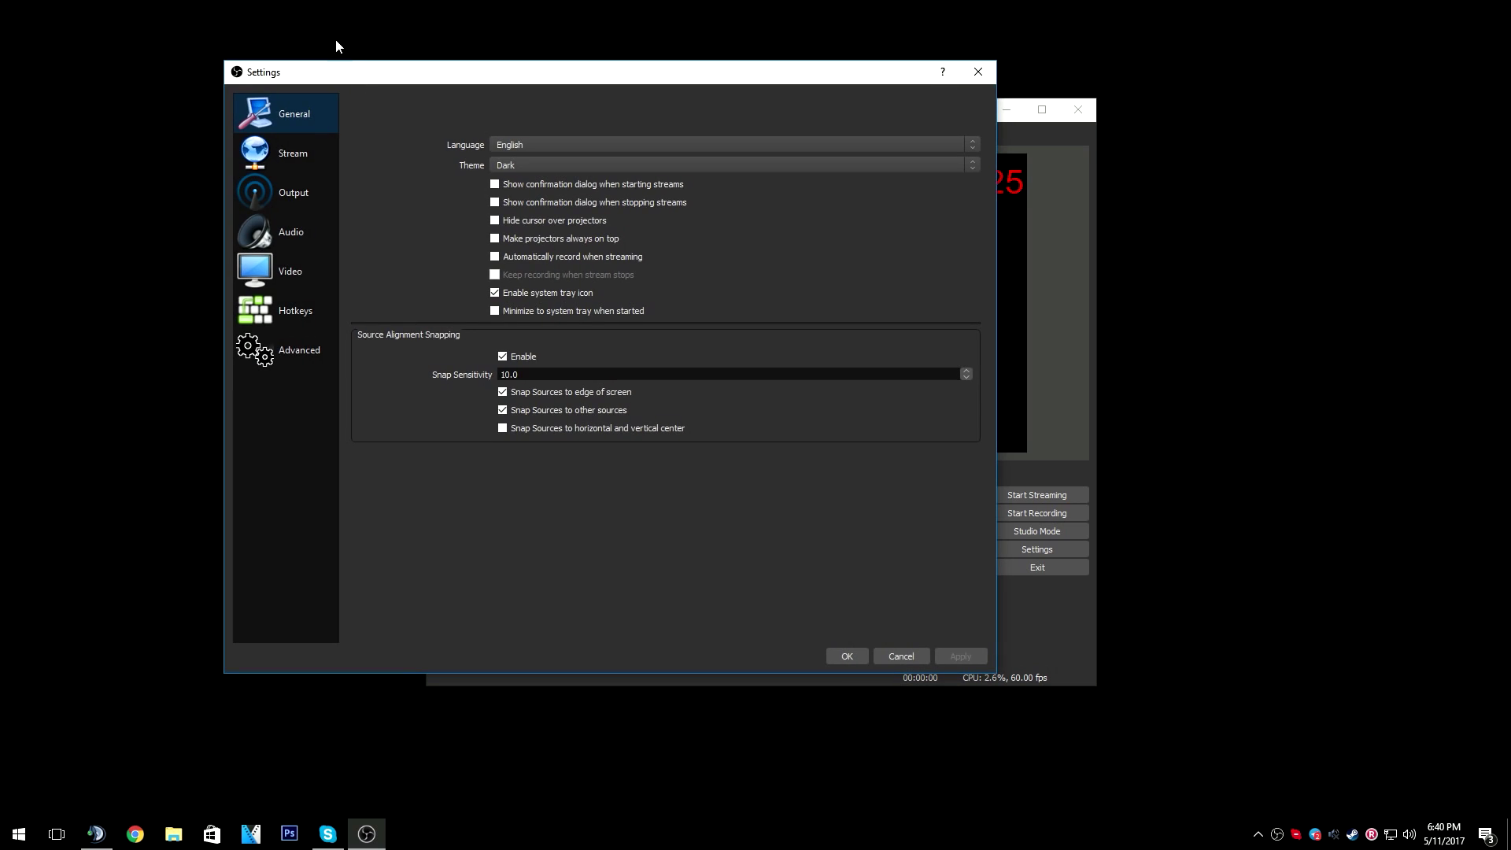
left_click(271, 155)
left_click(294, 122)
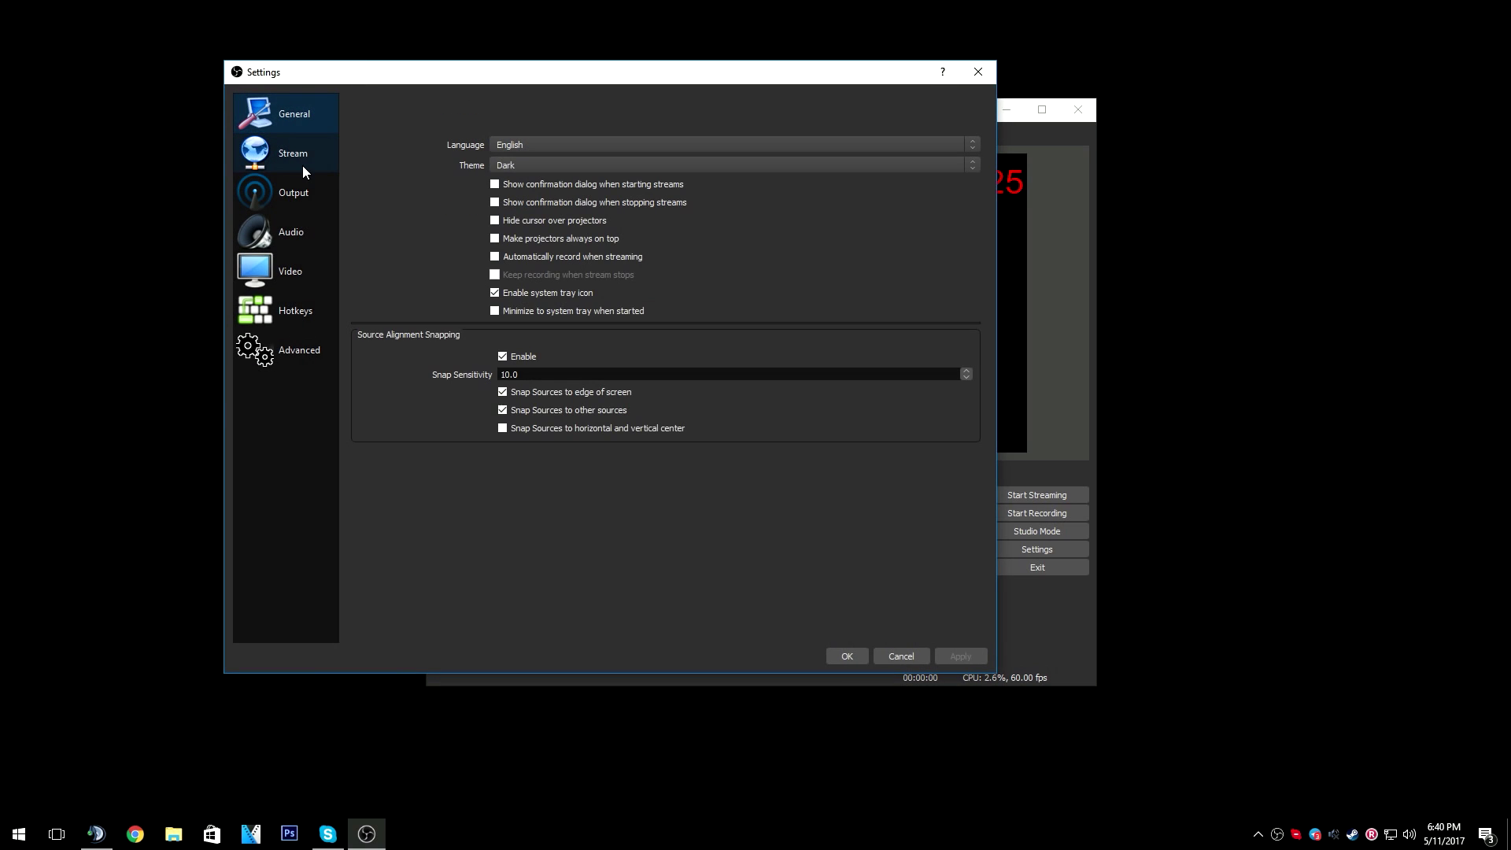
left_click(300, 163)
left_click(534, 150)
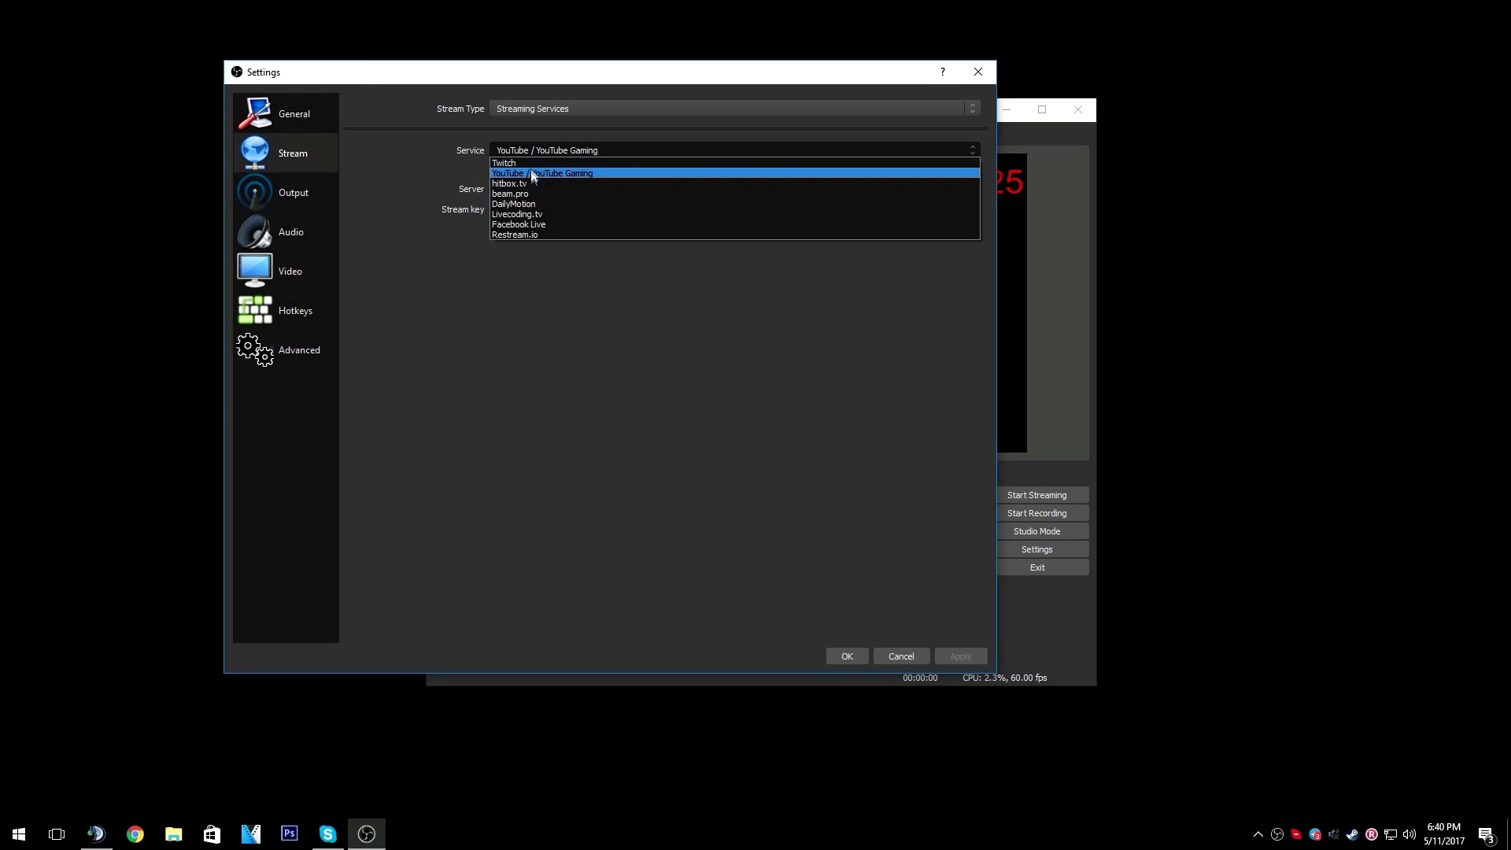
left_click(531, 170)
left_click(287, 190)
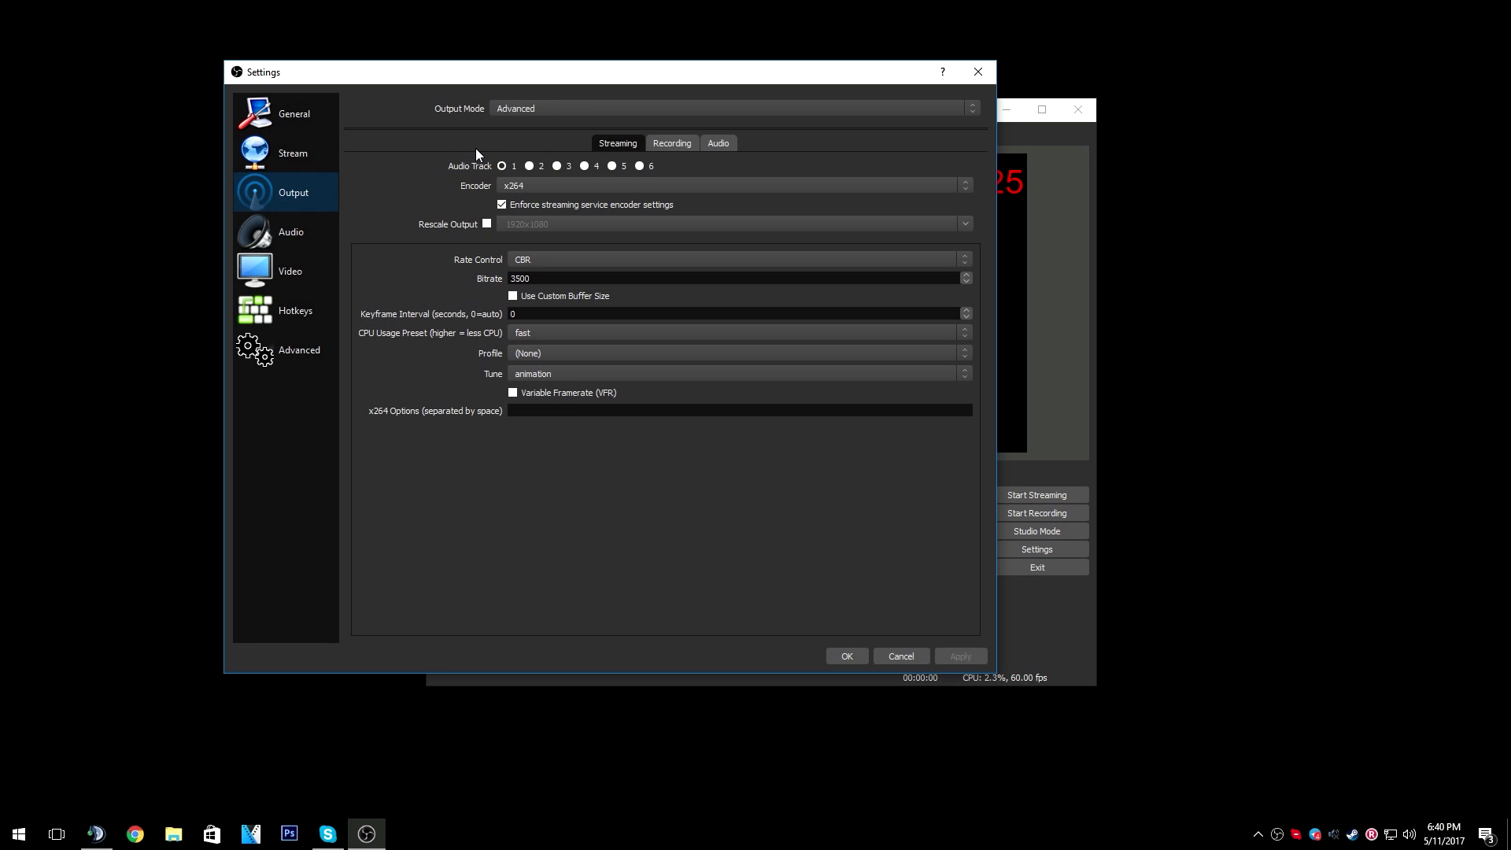
left_click(512, 107)
left_click(509, 110)
- Review Audio, Video (1280x720, Bicubic, 60 FPS), Hotkeys and Advanced pages, then cancel
left_click(284, 225)
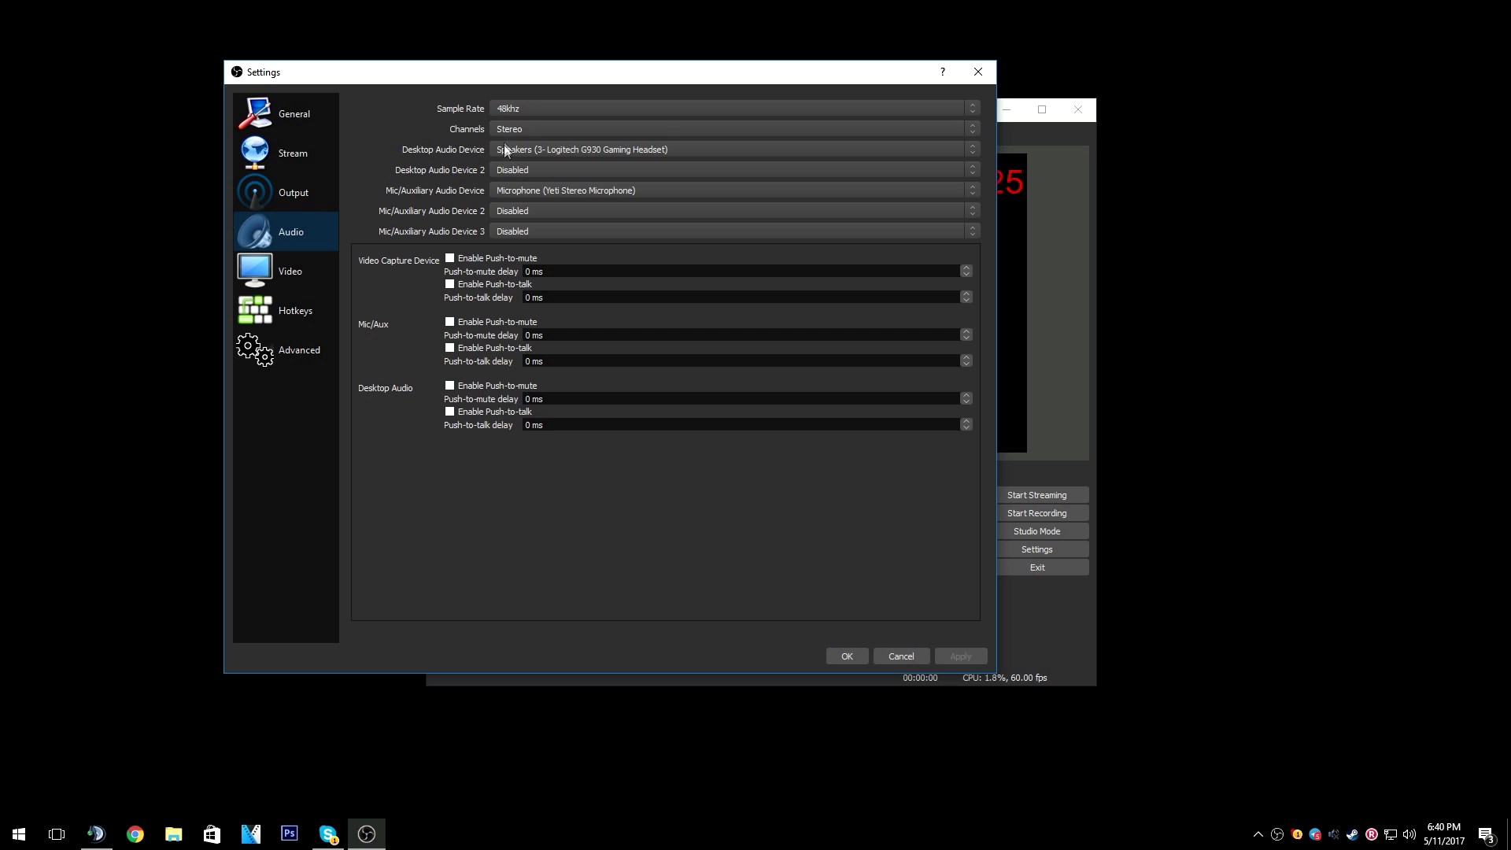
left_click(291, 268)
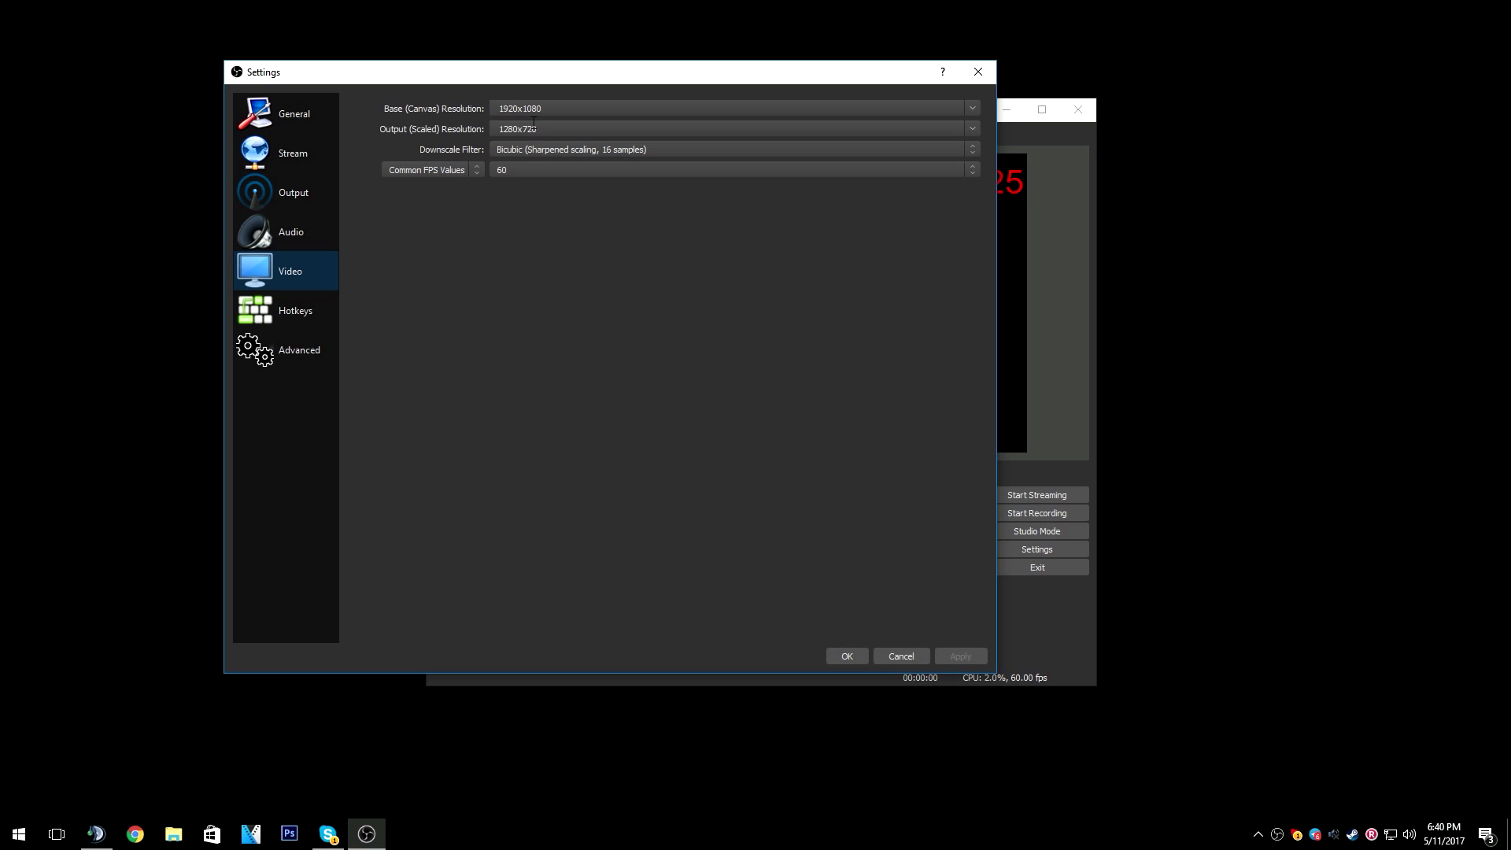
left_click(299, 313)
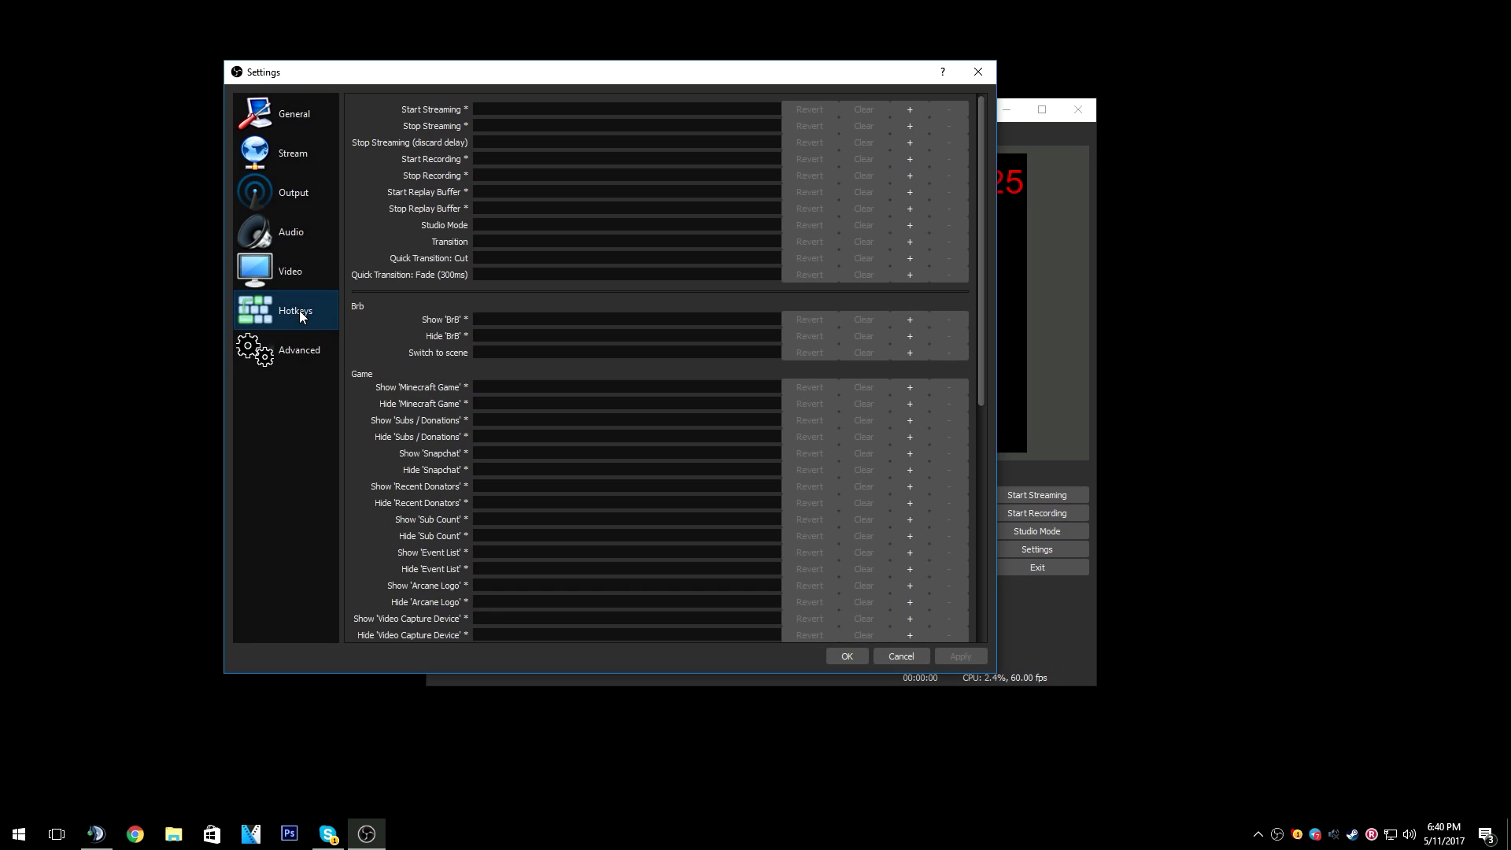
left_click(281, 363)
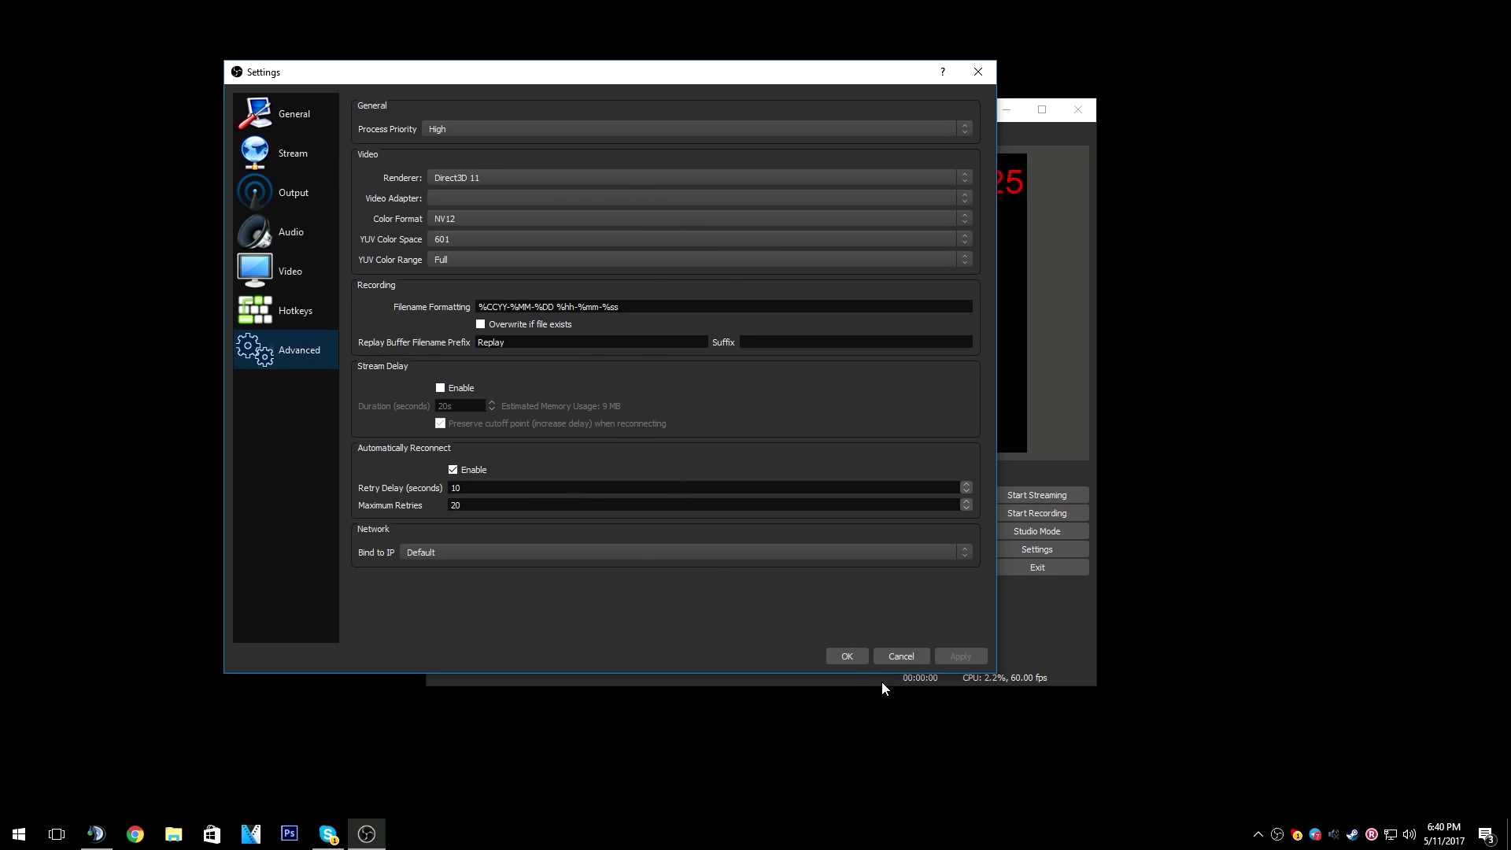
left_click(898, 656)
left_click(614, 132)
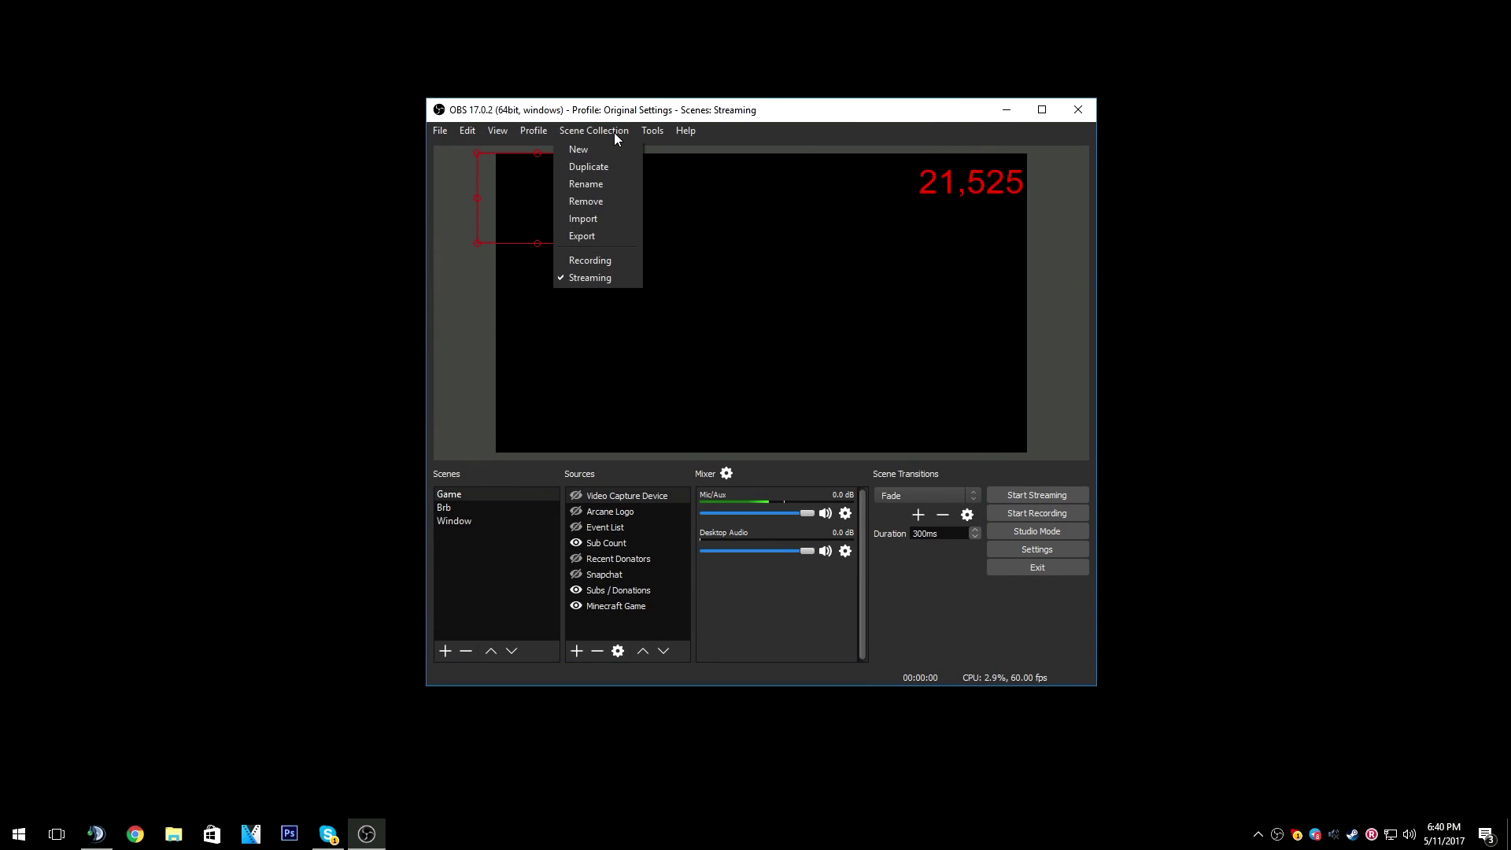
- Switch back to the Recording scene collection and the recording settings profile
left_click(604, 260)
left_click(540, 136)
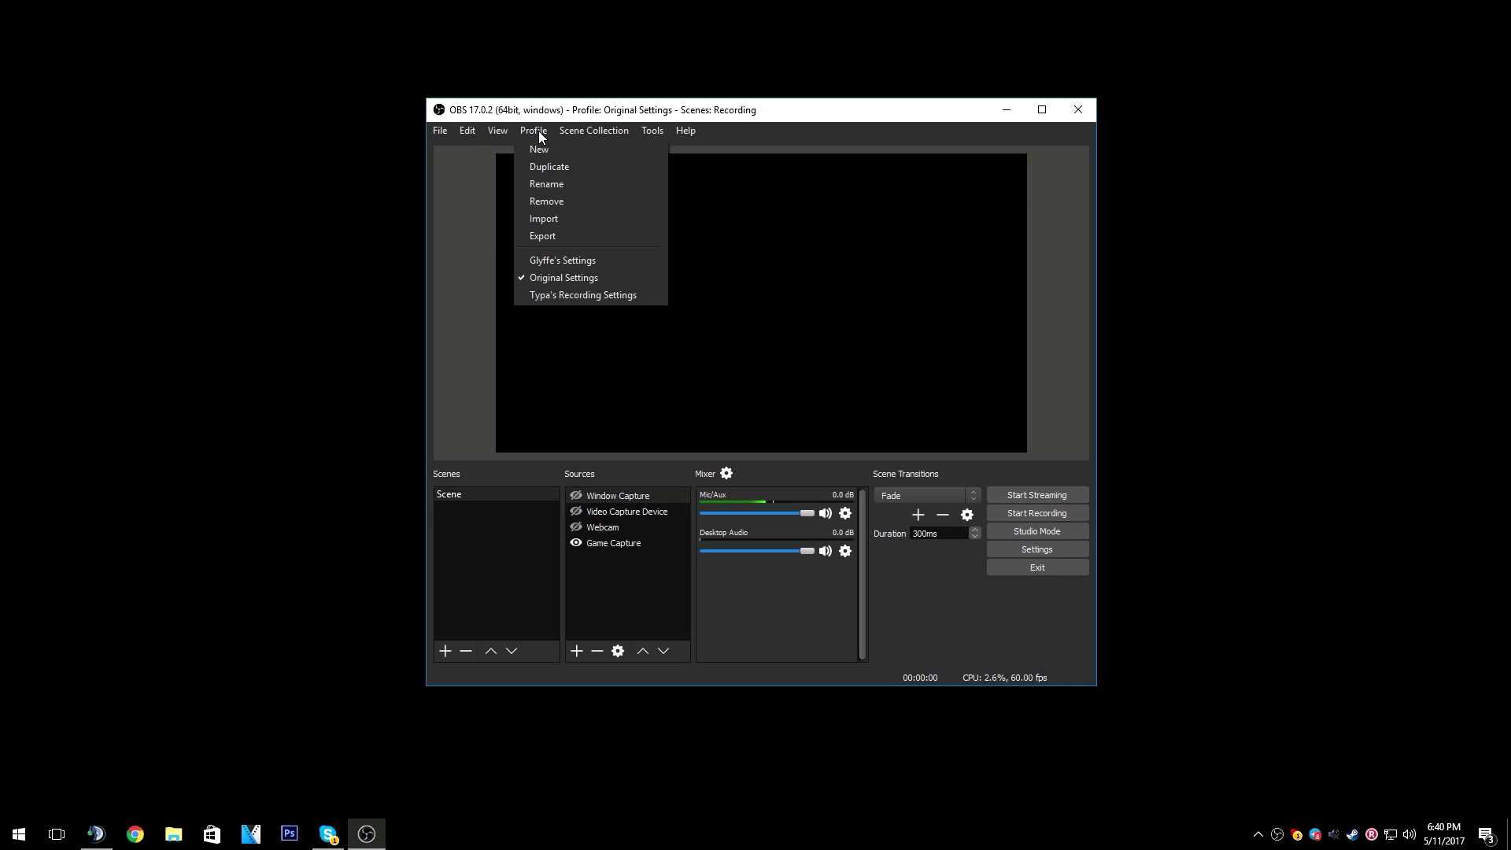
left_click(542, 296)
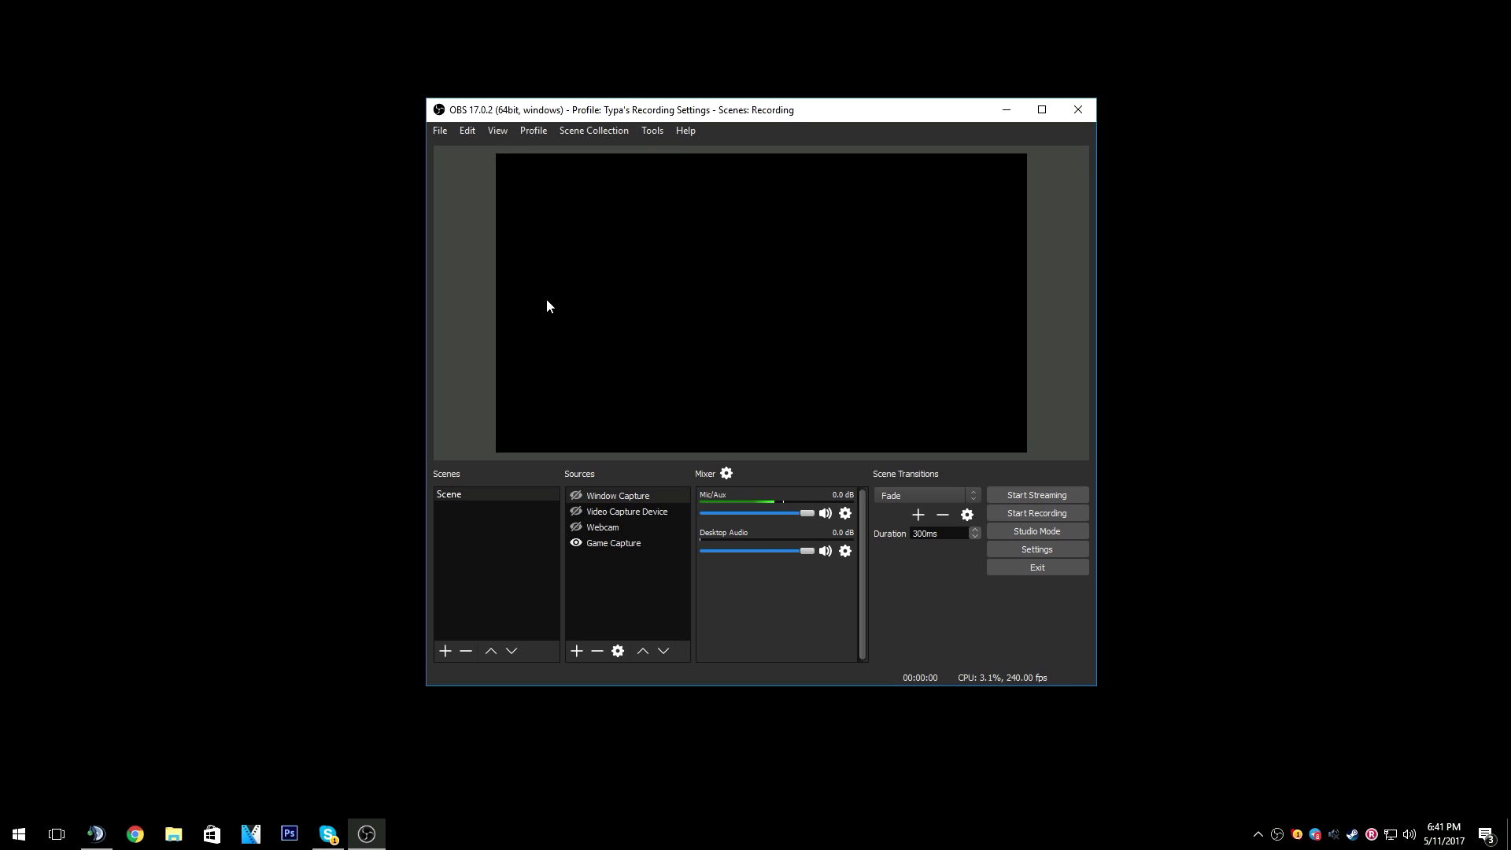
- Inspect Game Capture properties and sources, then check Desktop Audio's track 2 assignment
right_click(612, 549)
left_click(661, 746)
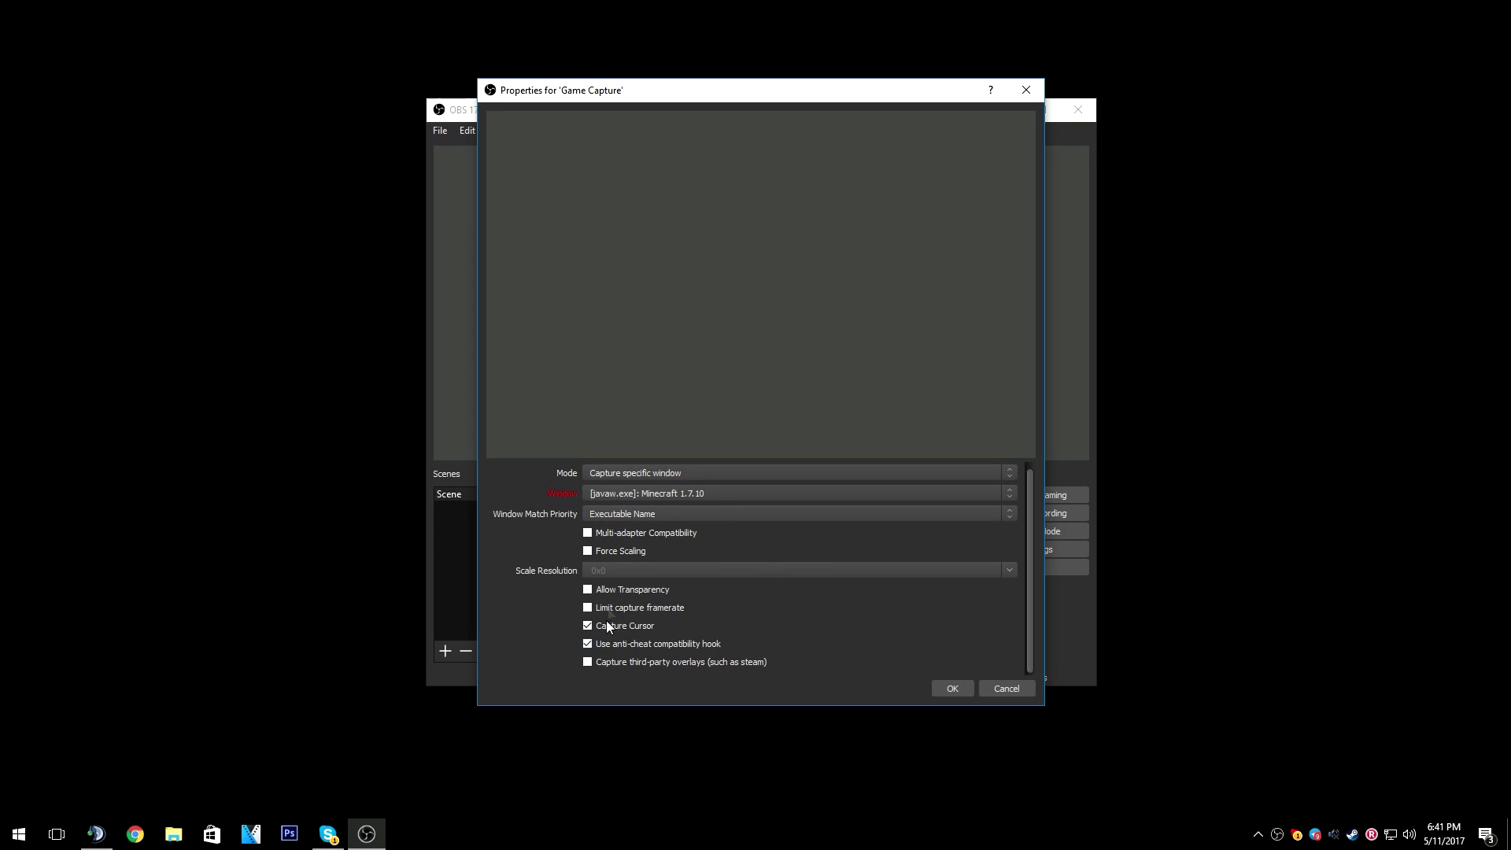
left_click(1007, 689)
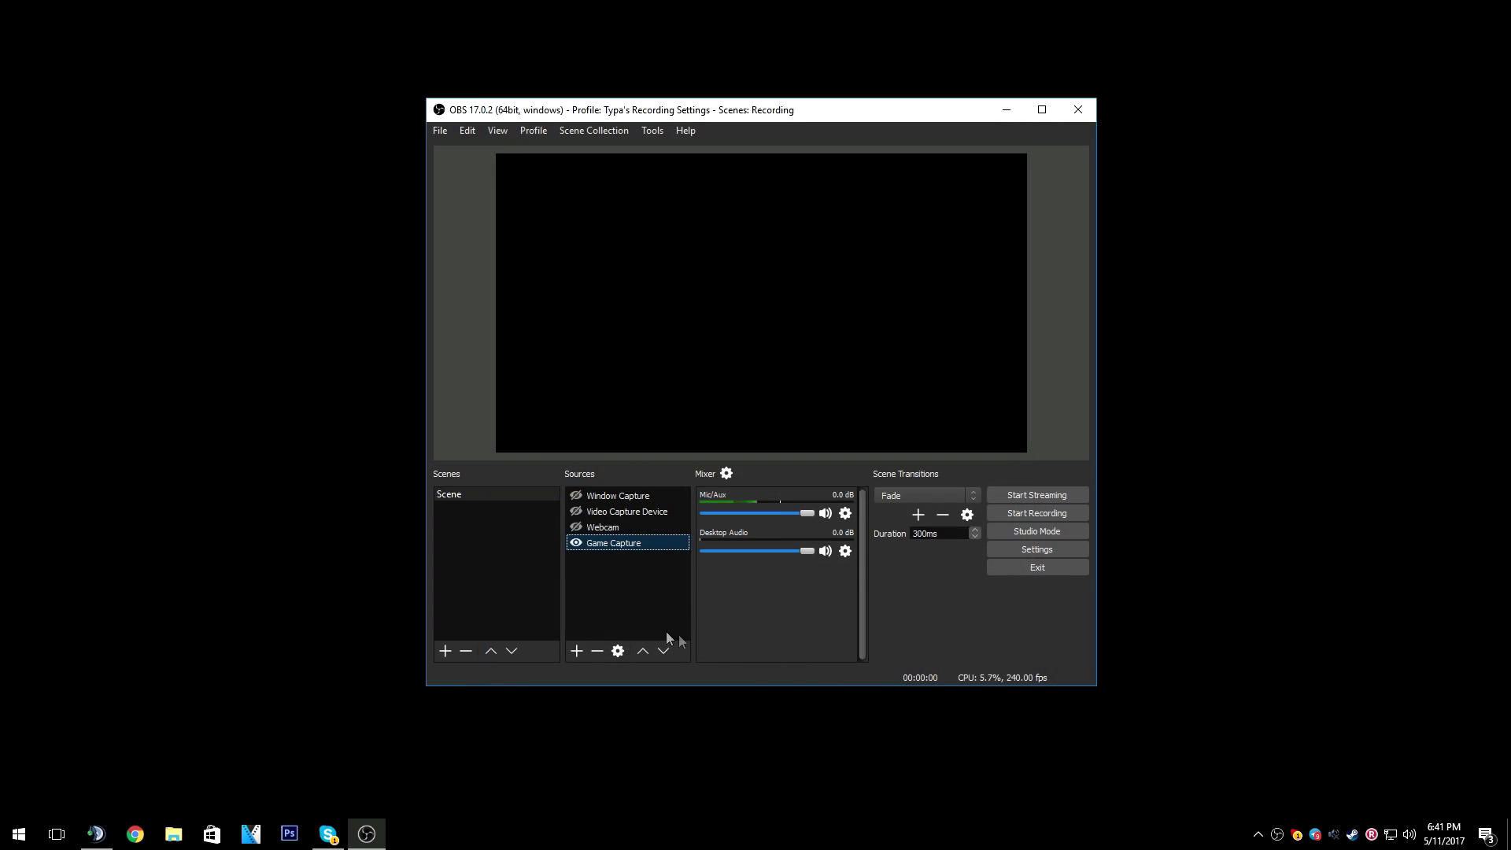
left_click(617, 513)
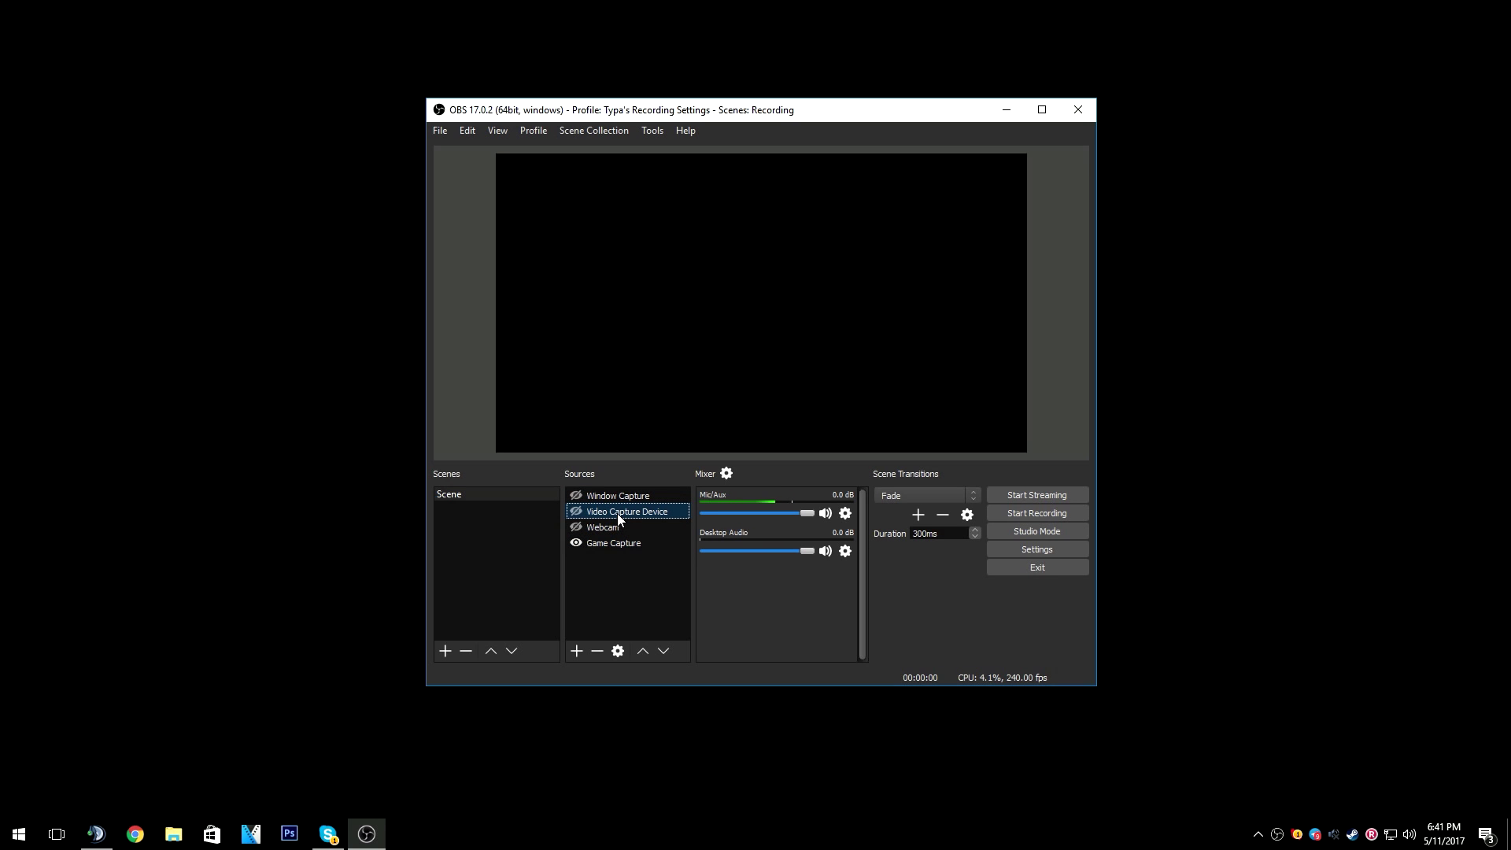
left_click(611, 496)
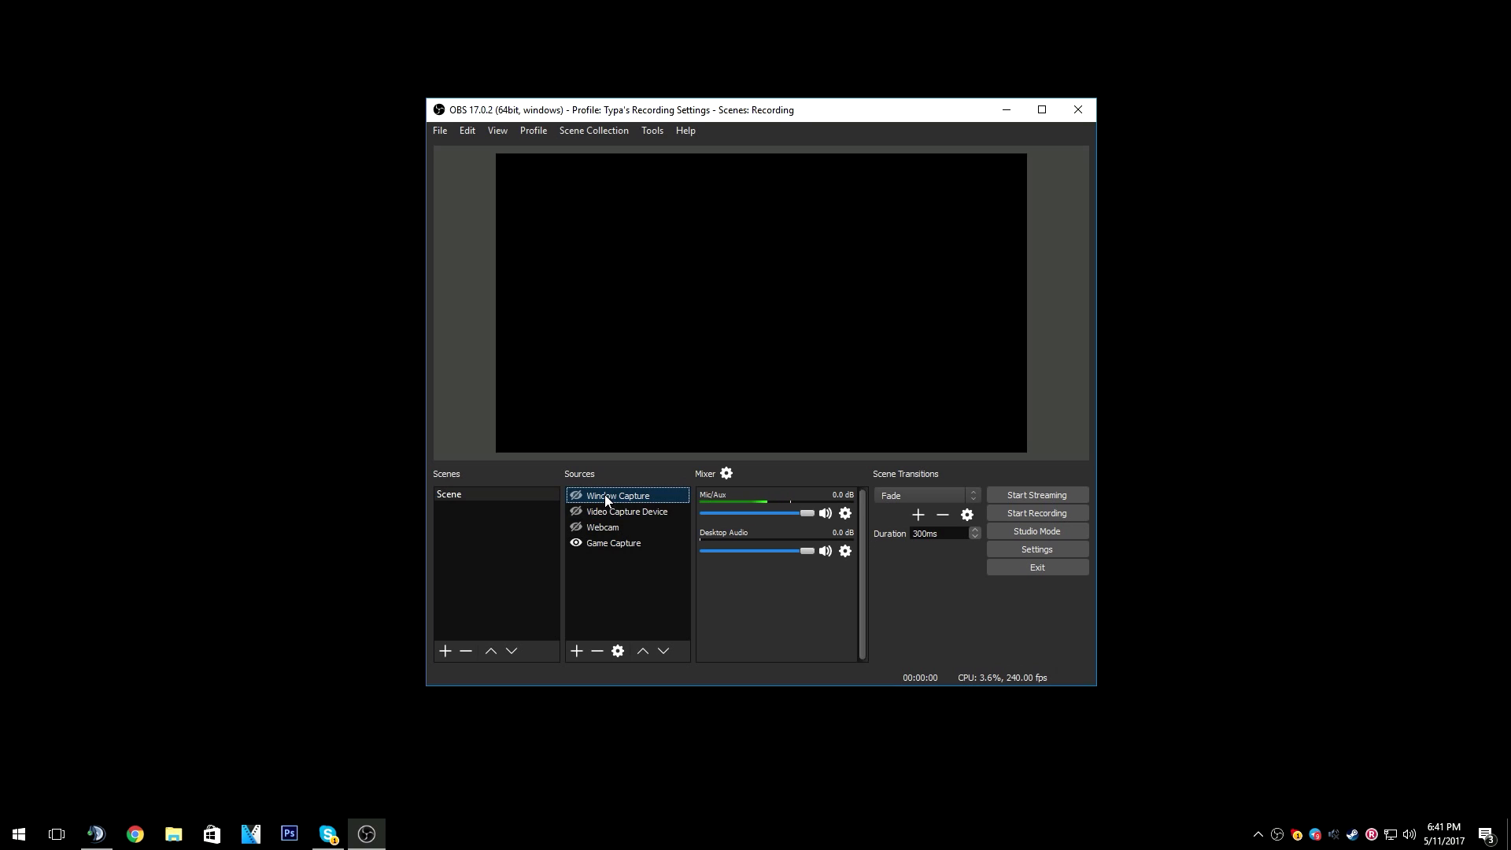
left_click(718, 587)
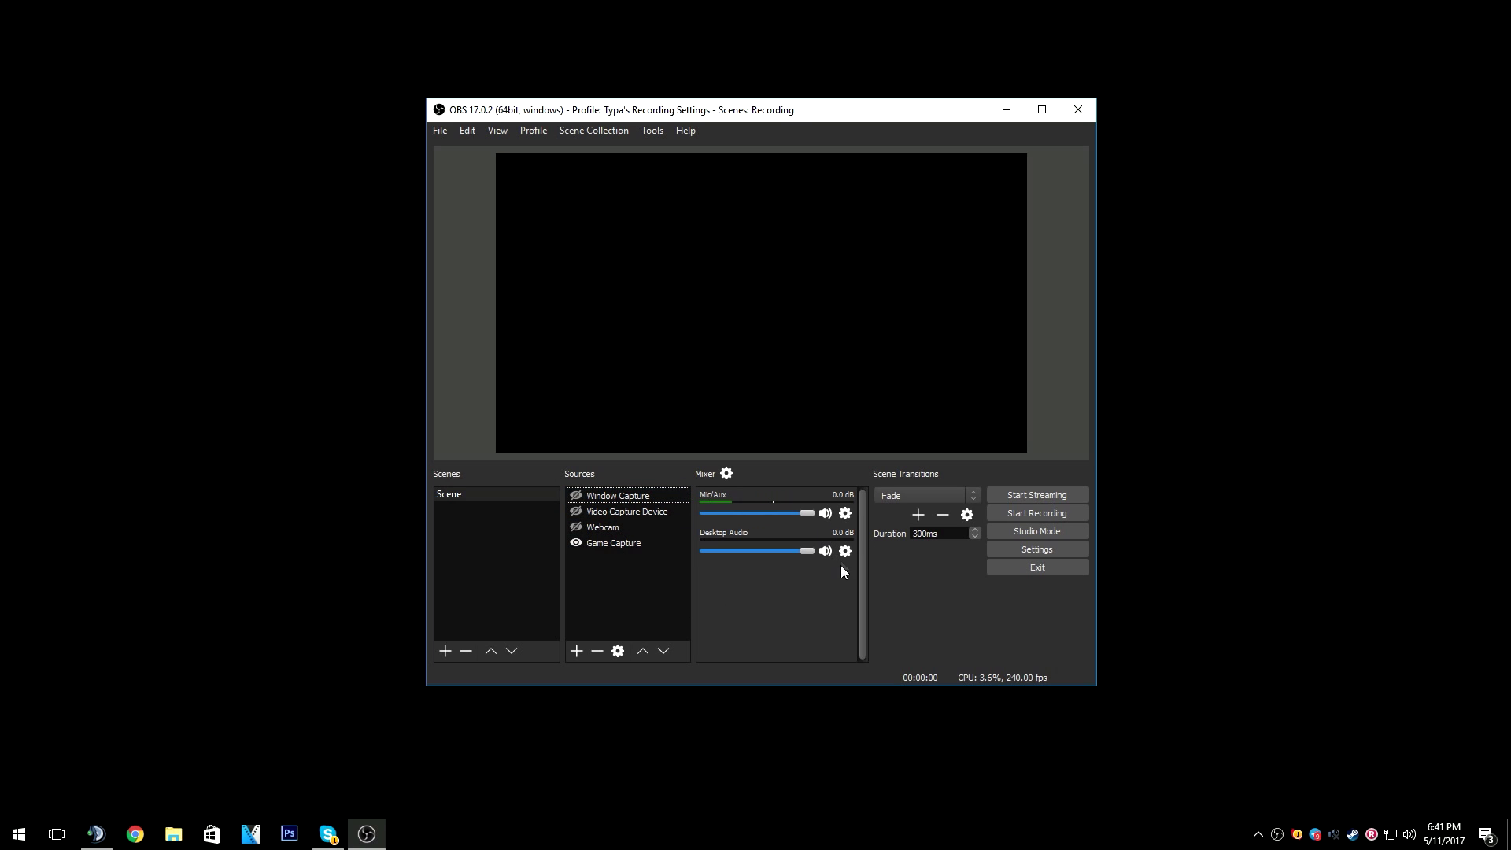
left_click(727, 473)
left_click(1010, 338)
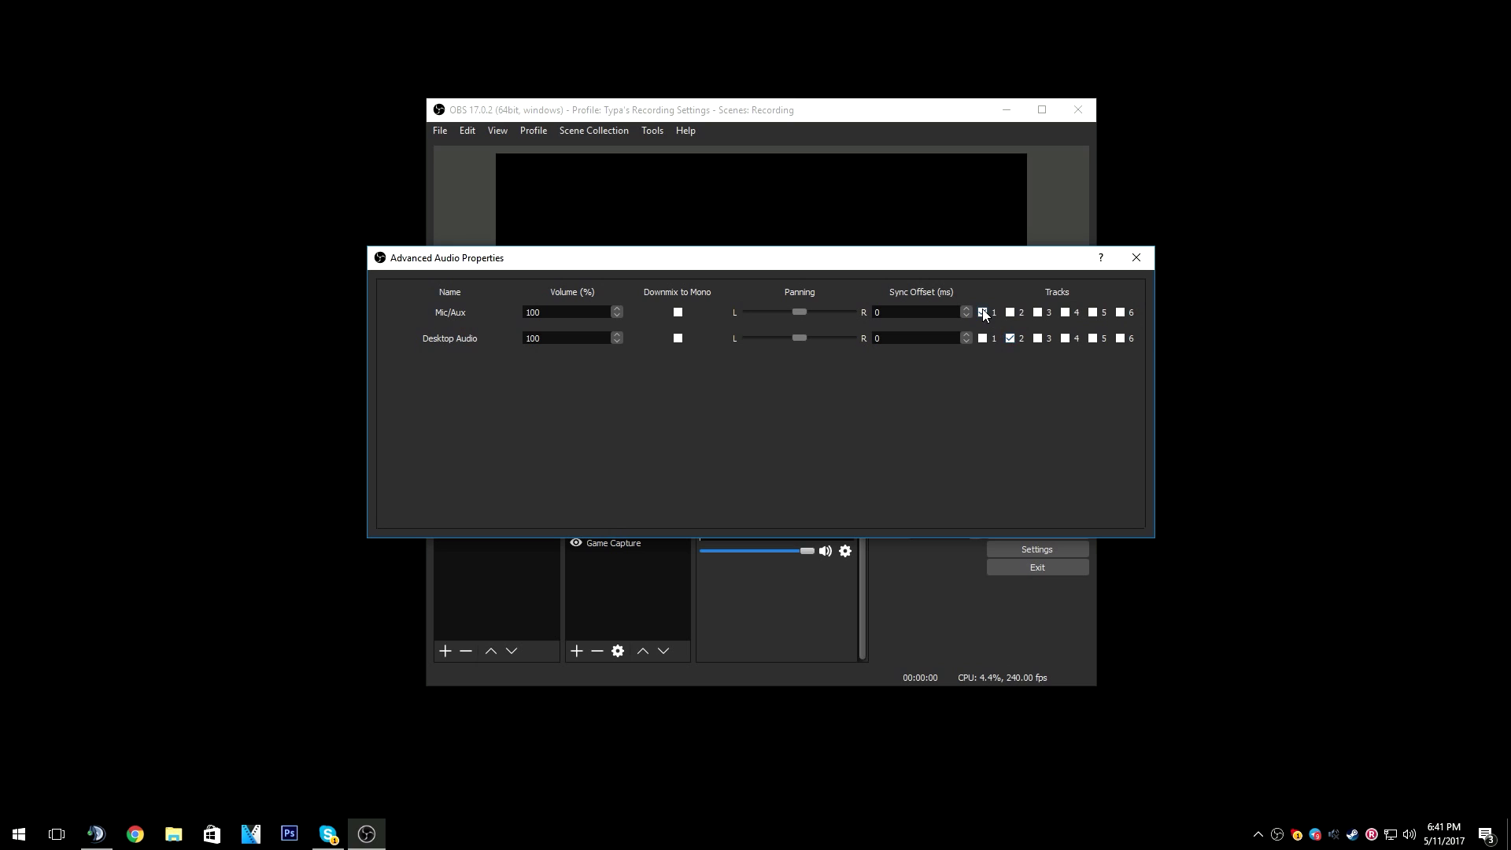
- Close Advanced Audio Properties and review the Audio and Output > Recording settings
left_click(1136, 259)
left_click(1054, 549)
left_click(443, 257)
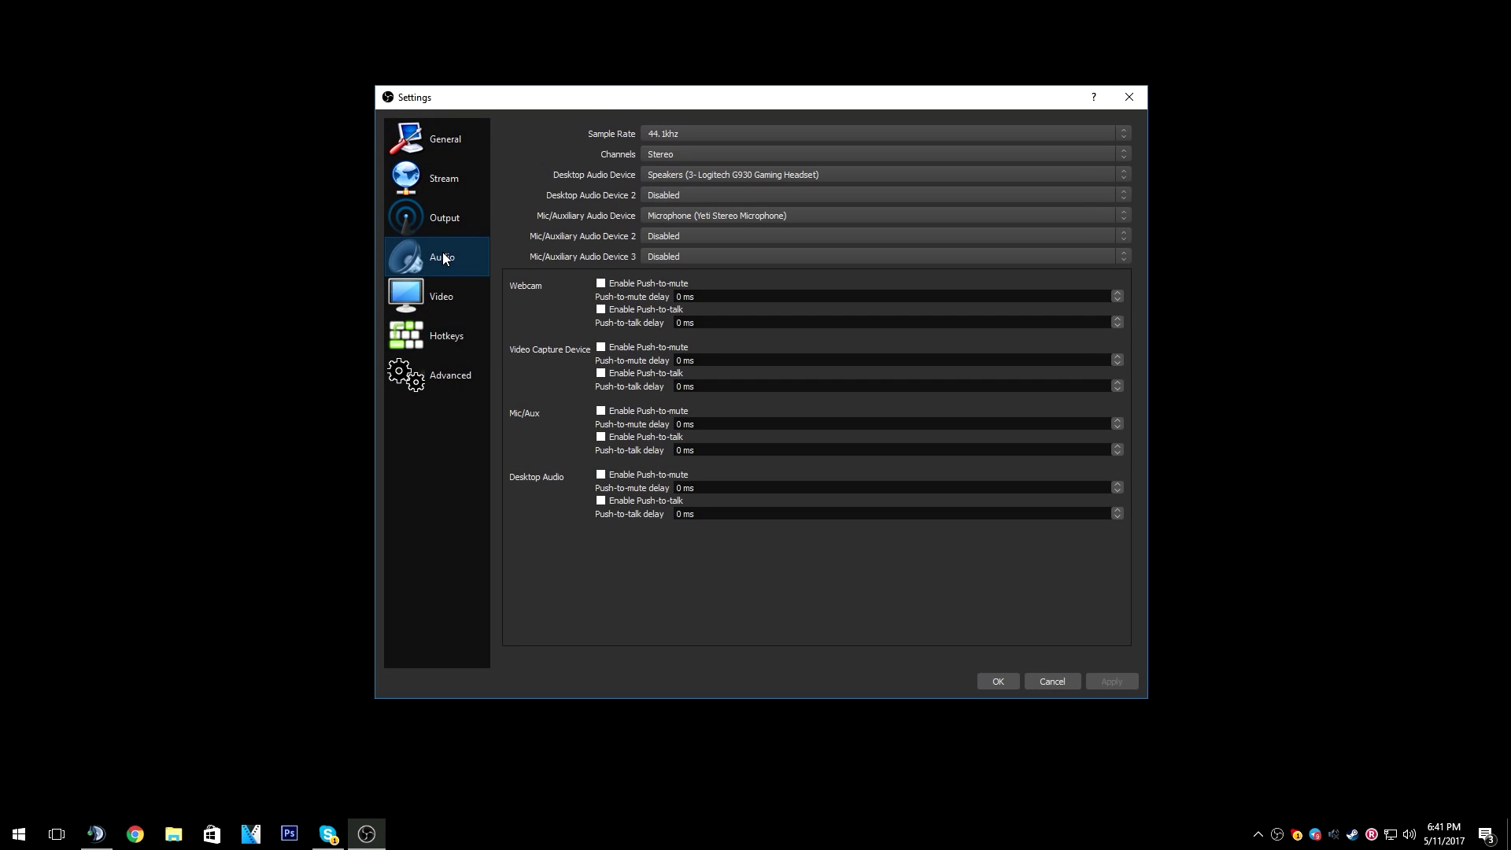
left_click(443, 218)
left_click(823, 169)
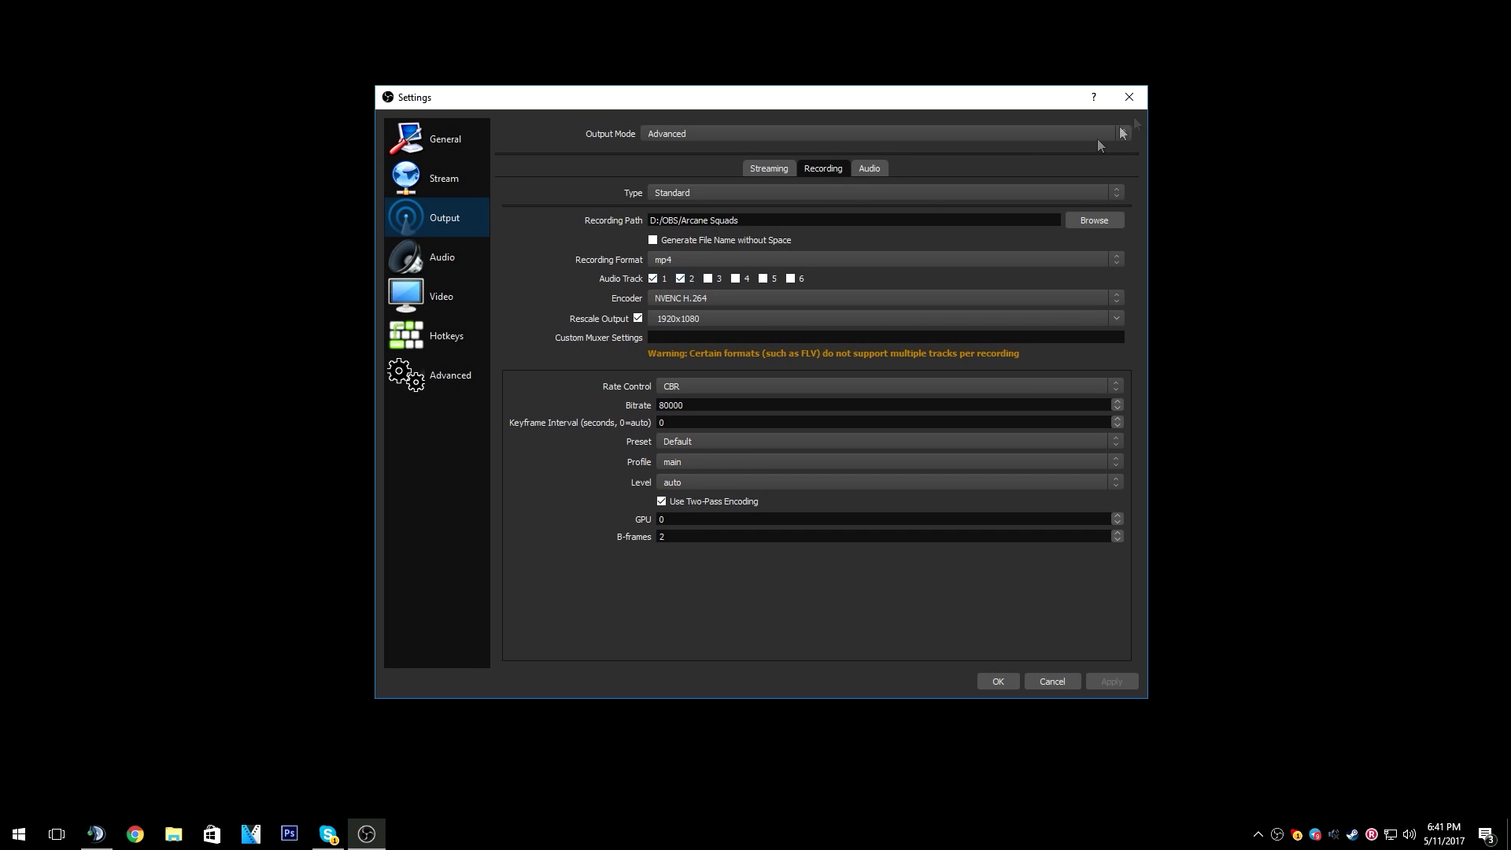
left_click(1128, 97)
- Move OBS aside and switch to VEGAS Pro 14.0
left_click_drag(809, 115, 716, 111)
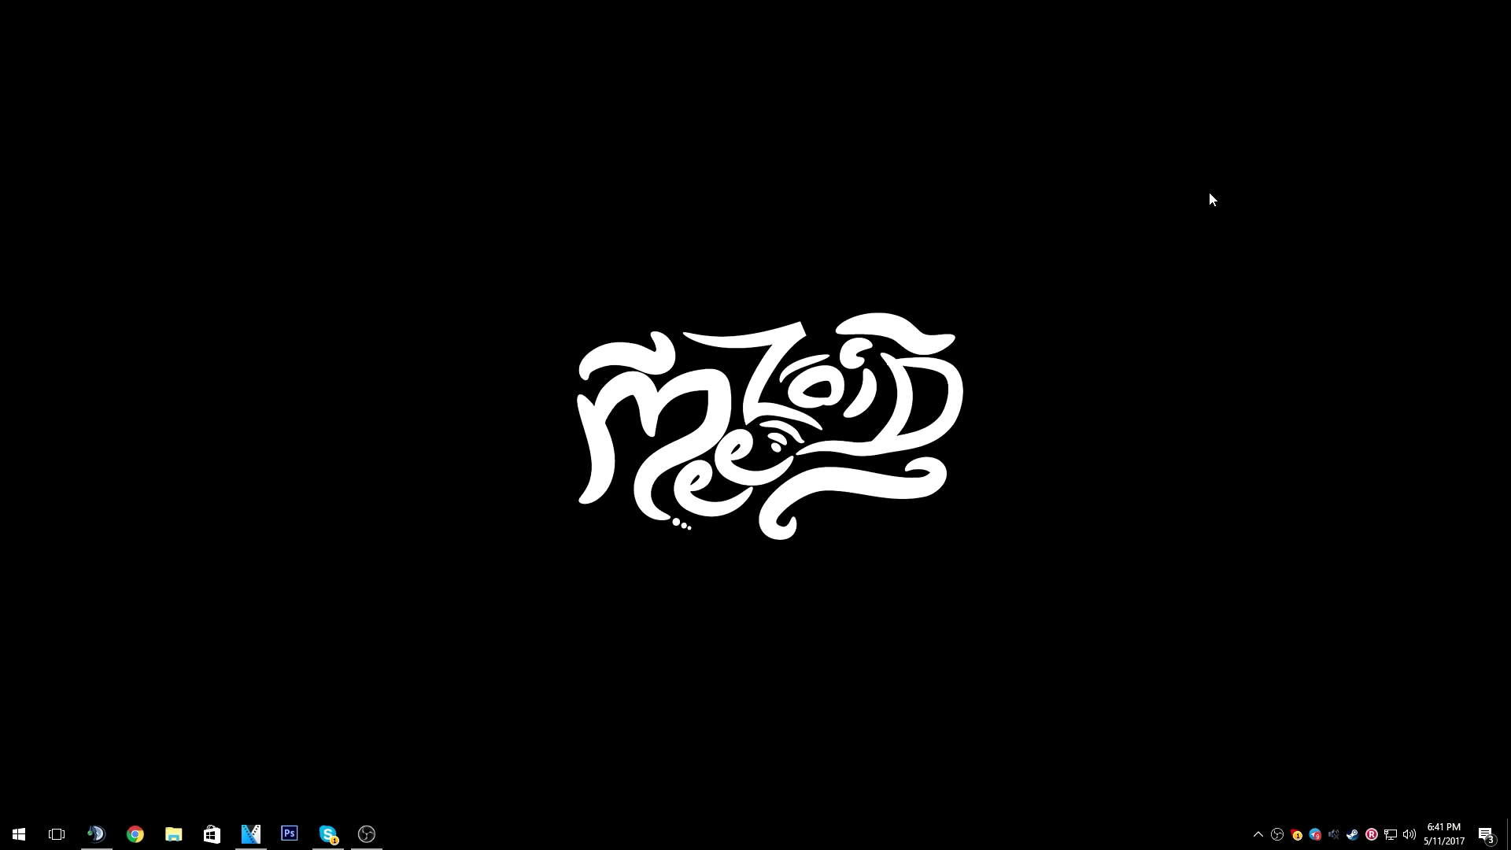
left_click(251, 834)
left_click(12, 25)
mouse_move(119, 184)
left_click(370, 183)
left_click(13, 26)
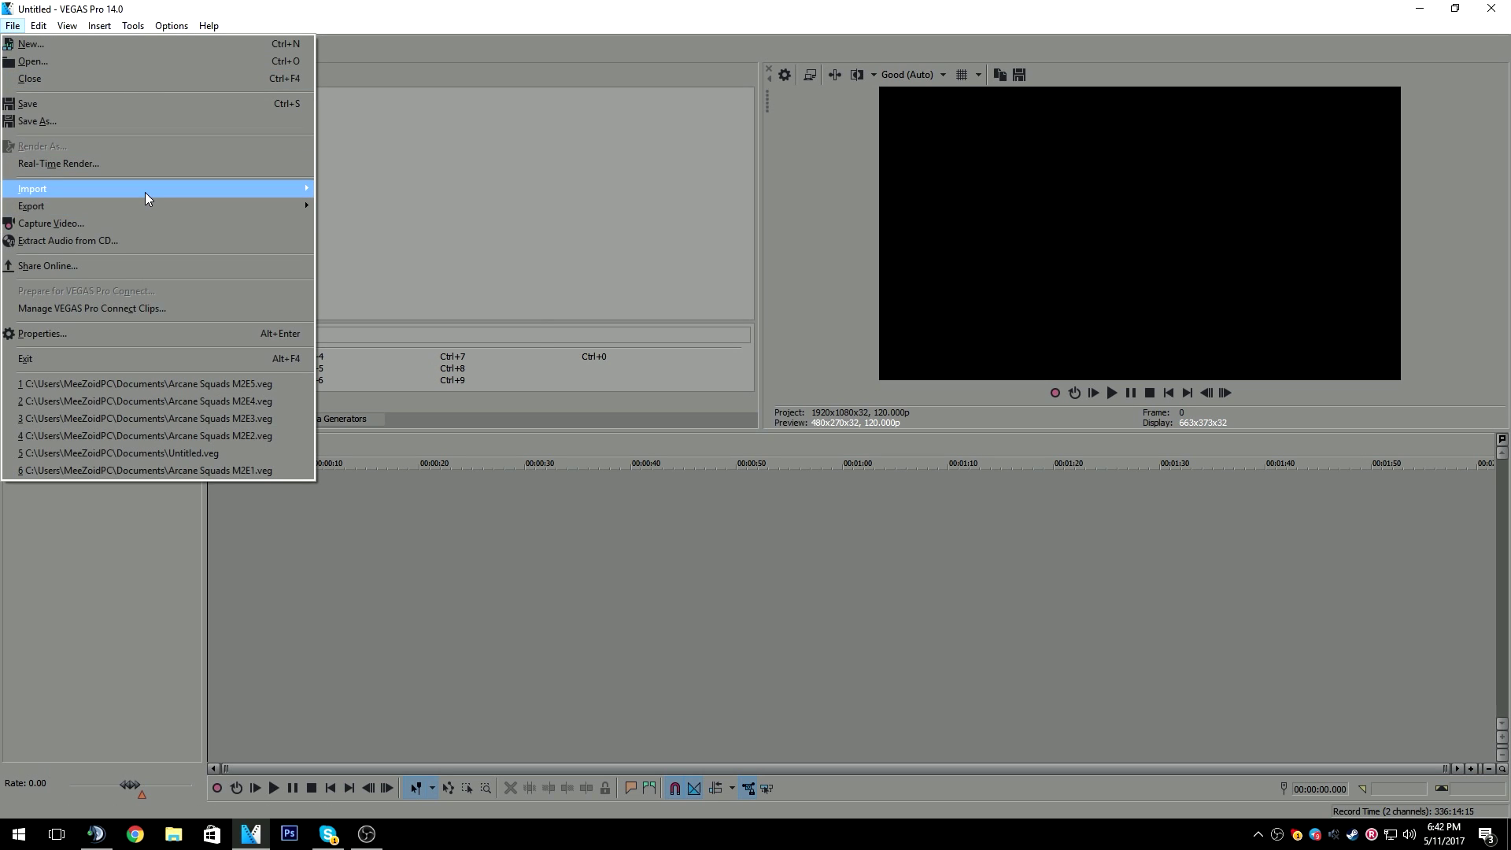
left_click(359, 187)
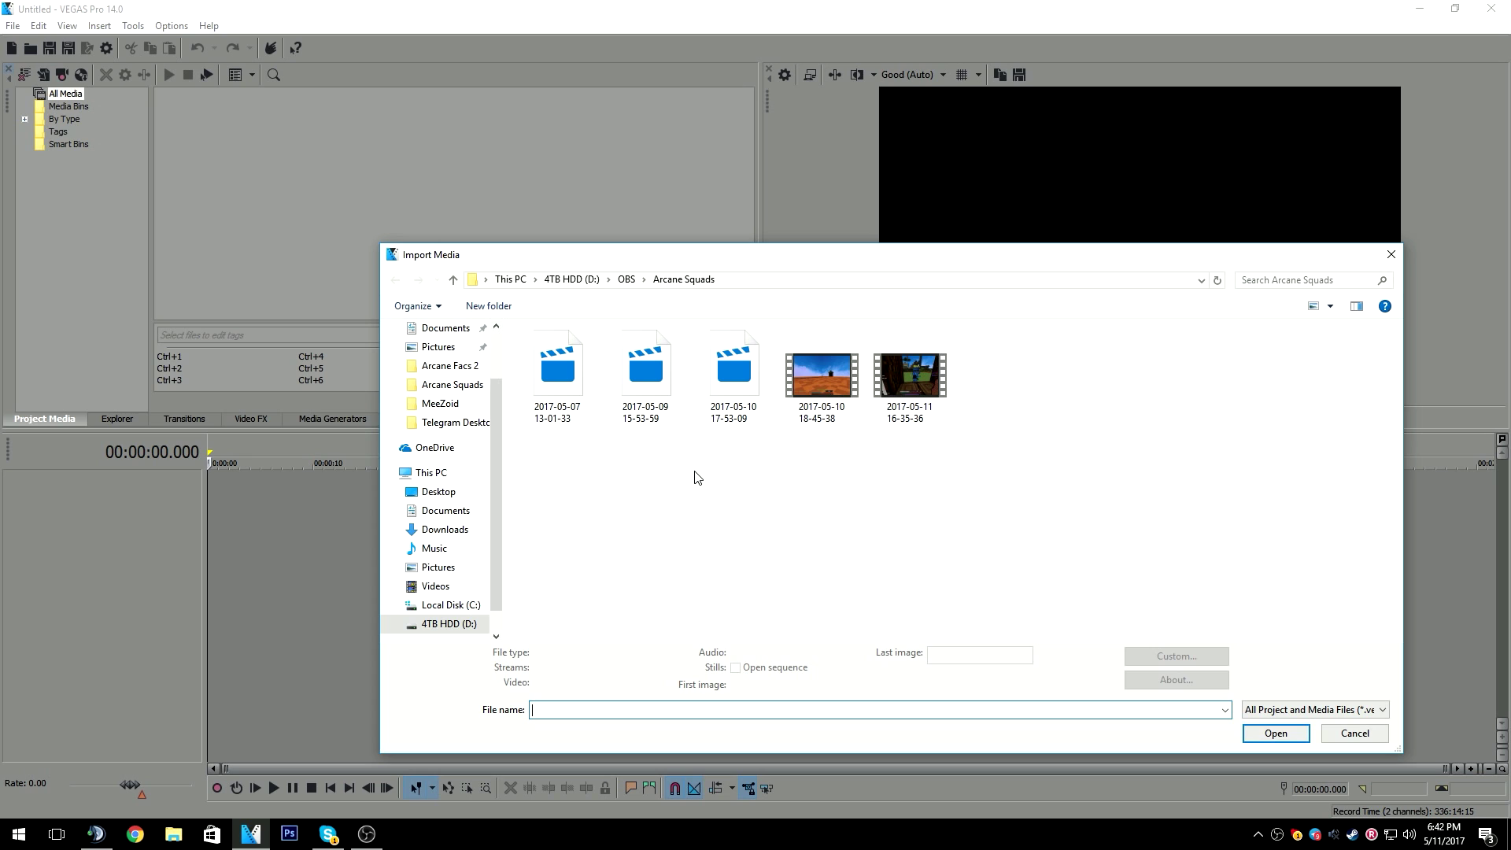
double_click(839, 406)
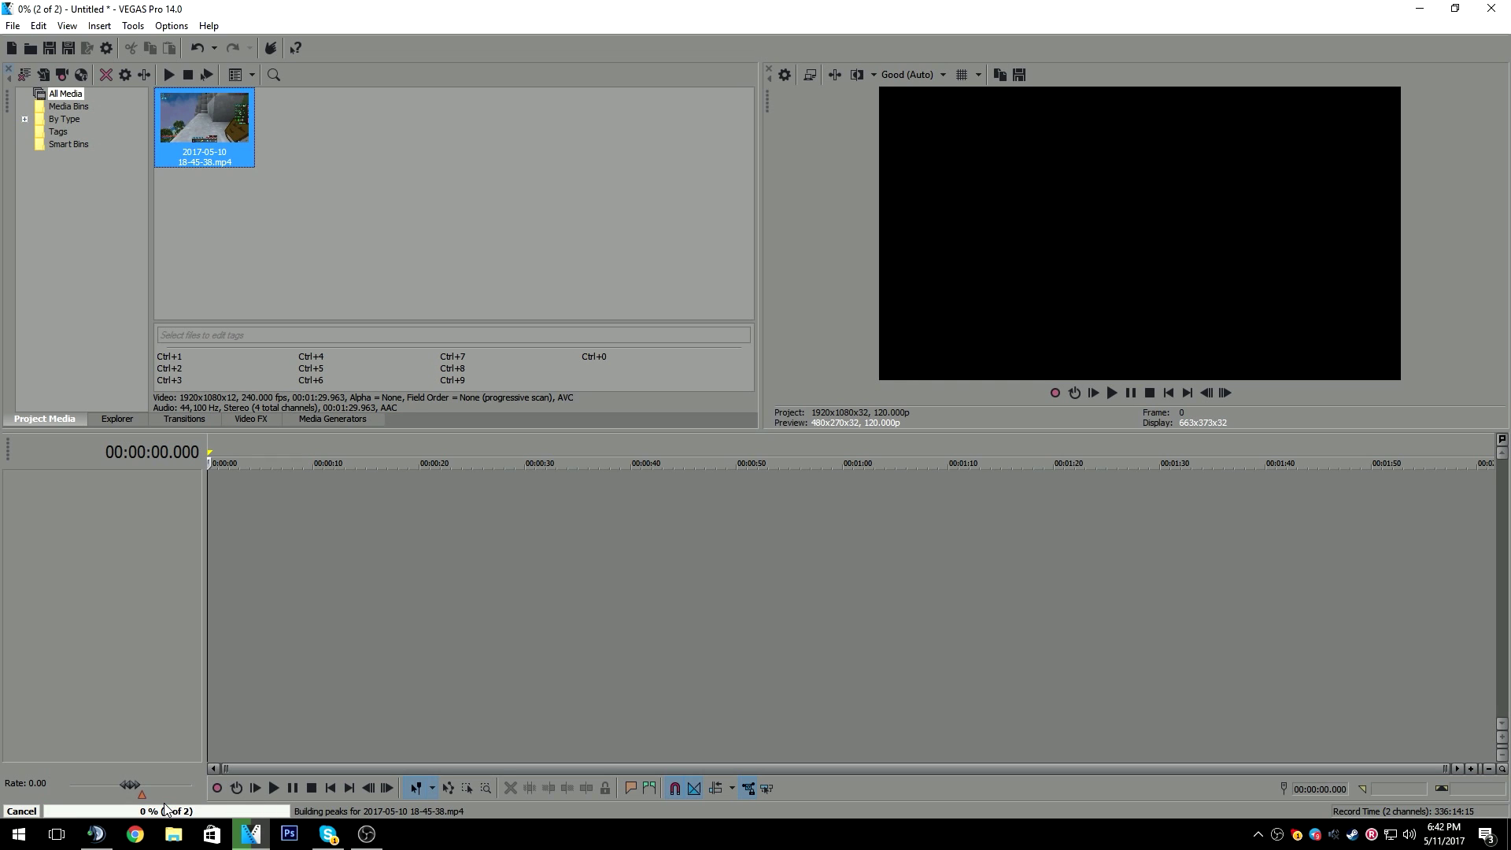
left_click(13, 26)
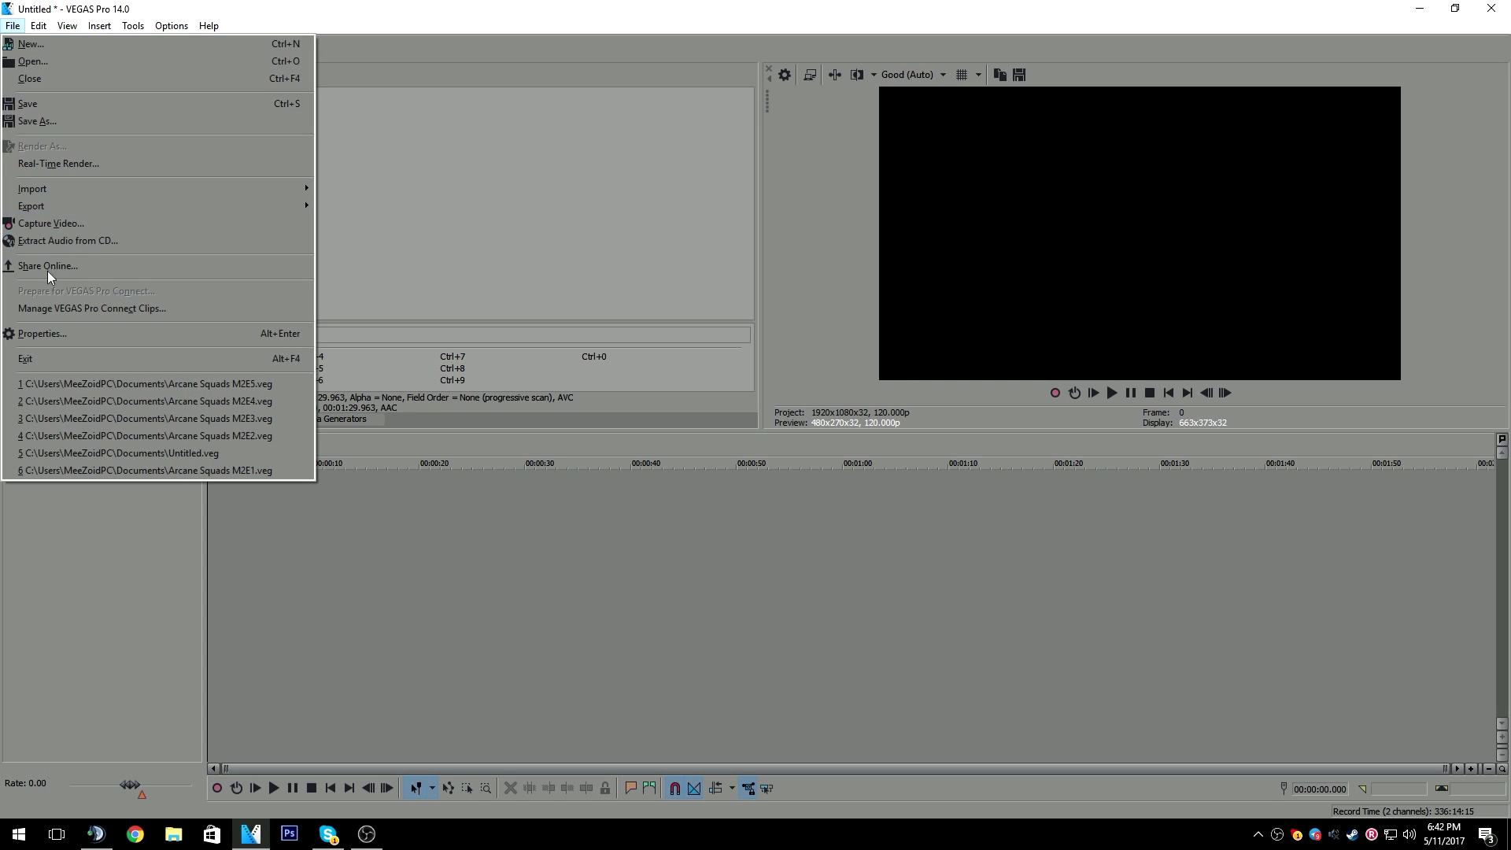
left_click(34, 332)
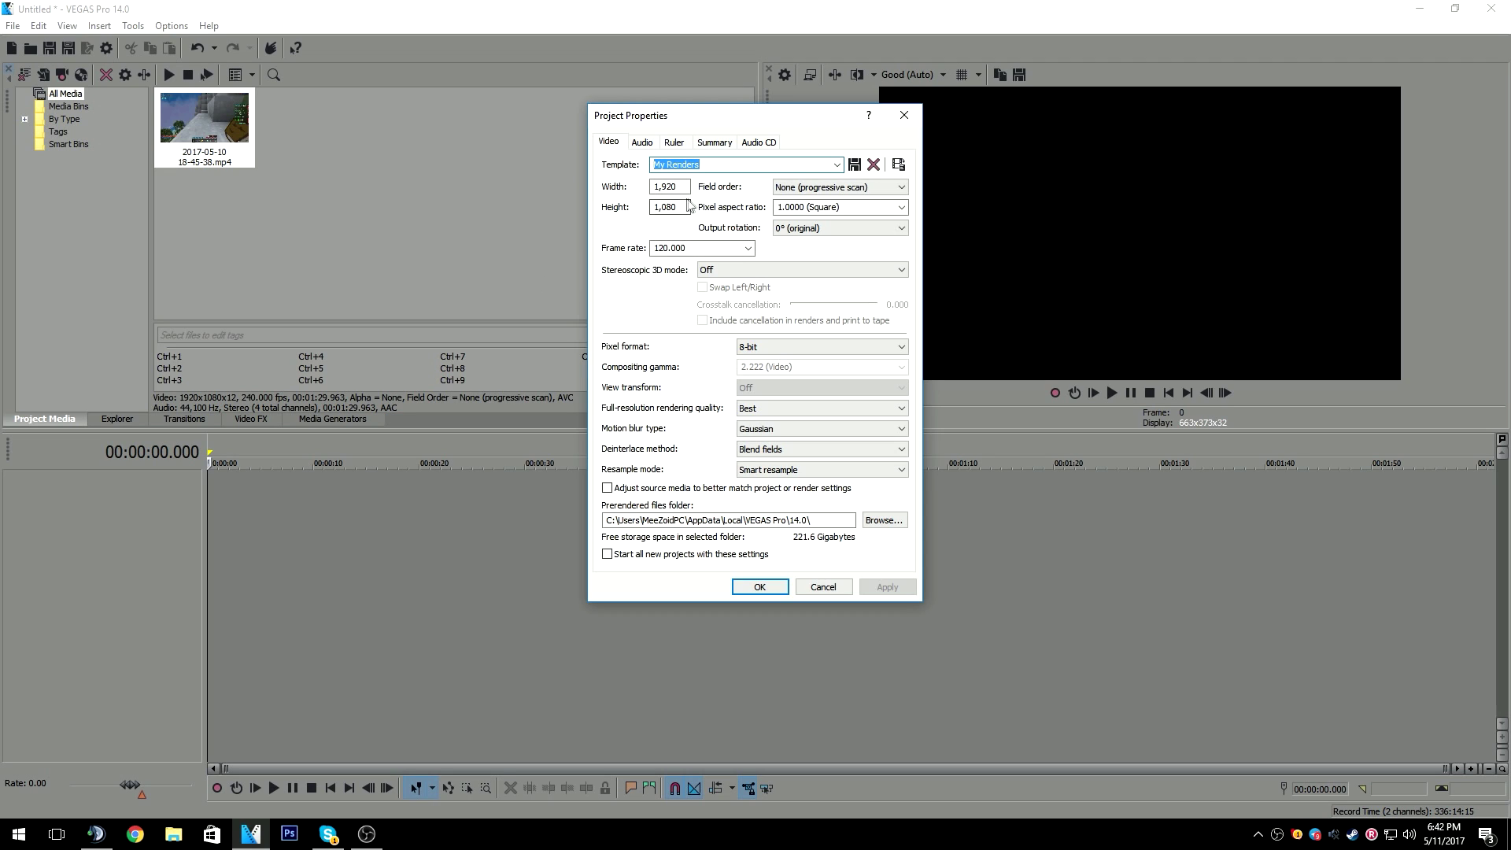
left_click(657, 247)
type("240")
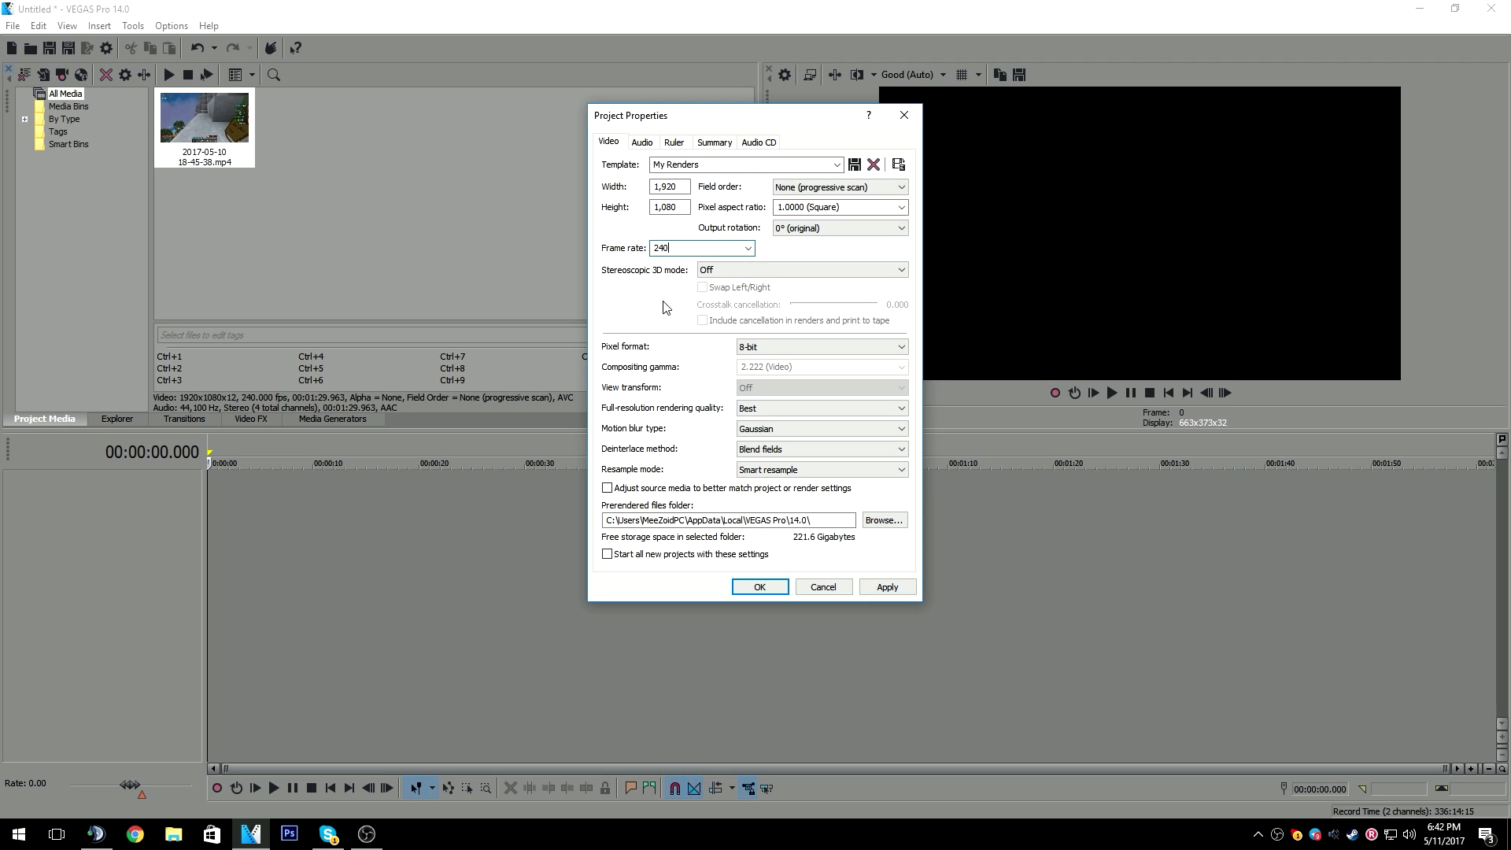
left_click(887, 587)
left_click(692, 248)
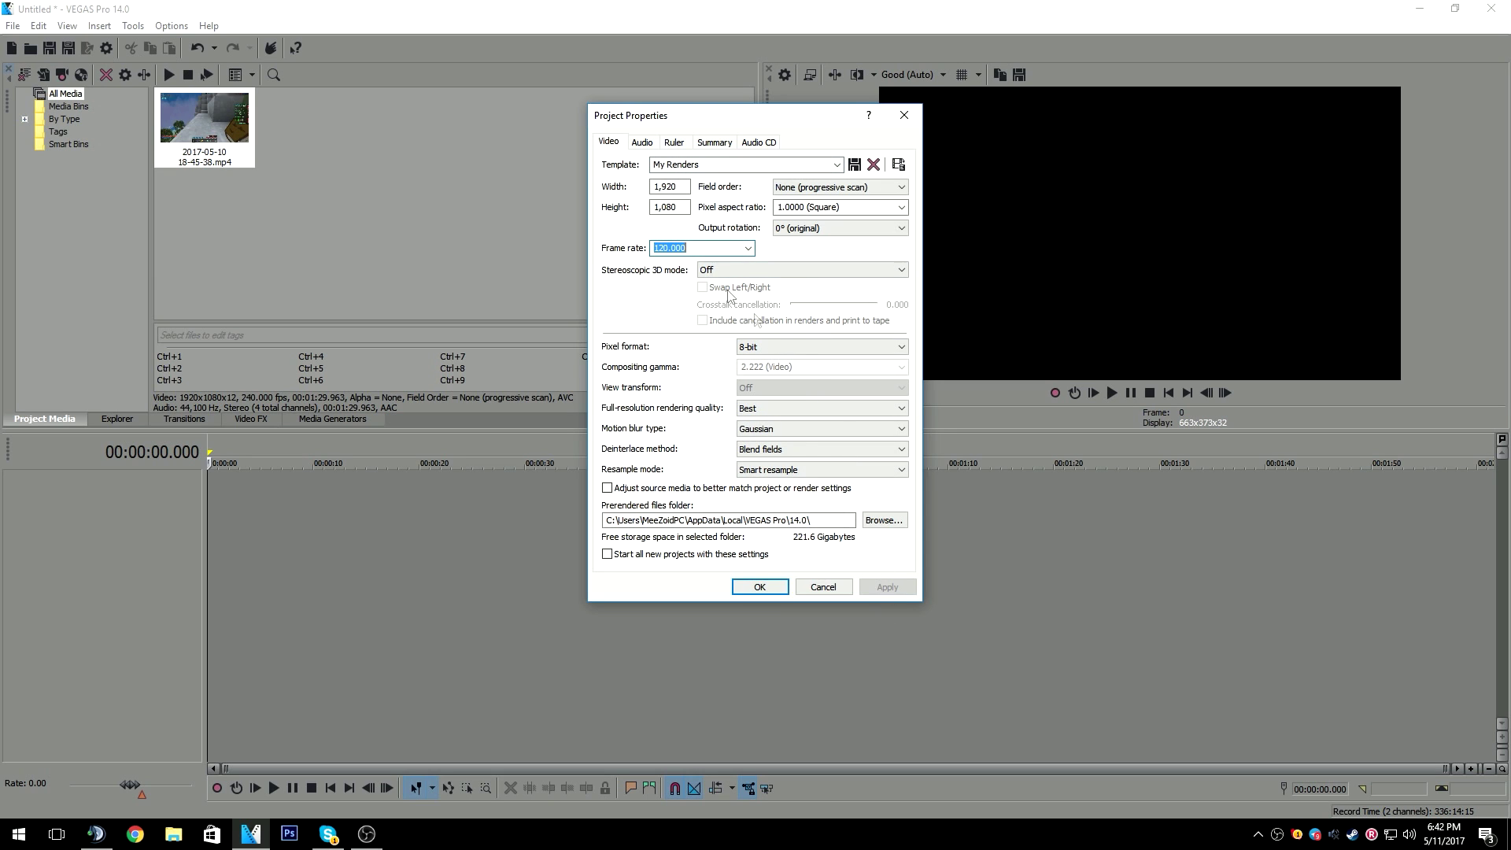
left_click(841, 591)
right_click(208, 152)
left_click(180, 250)
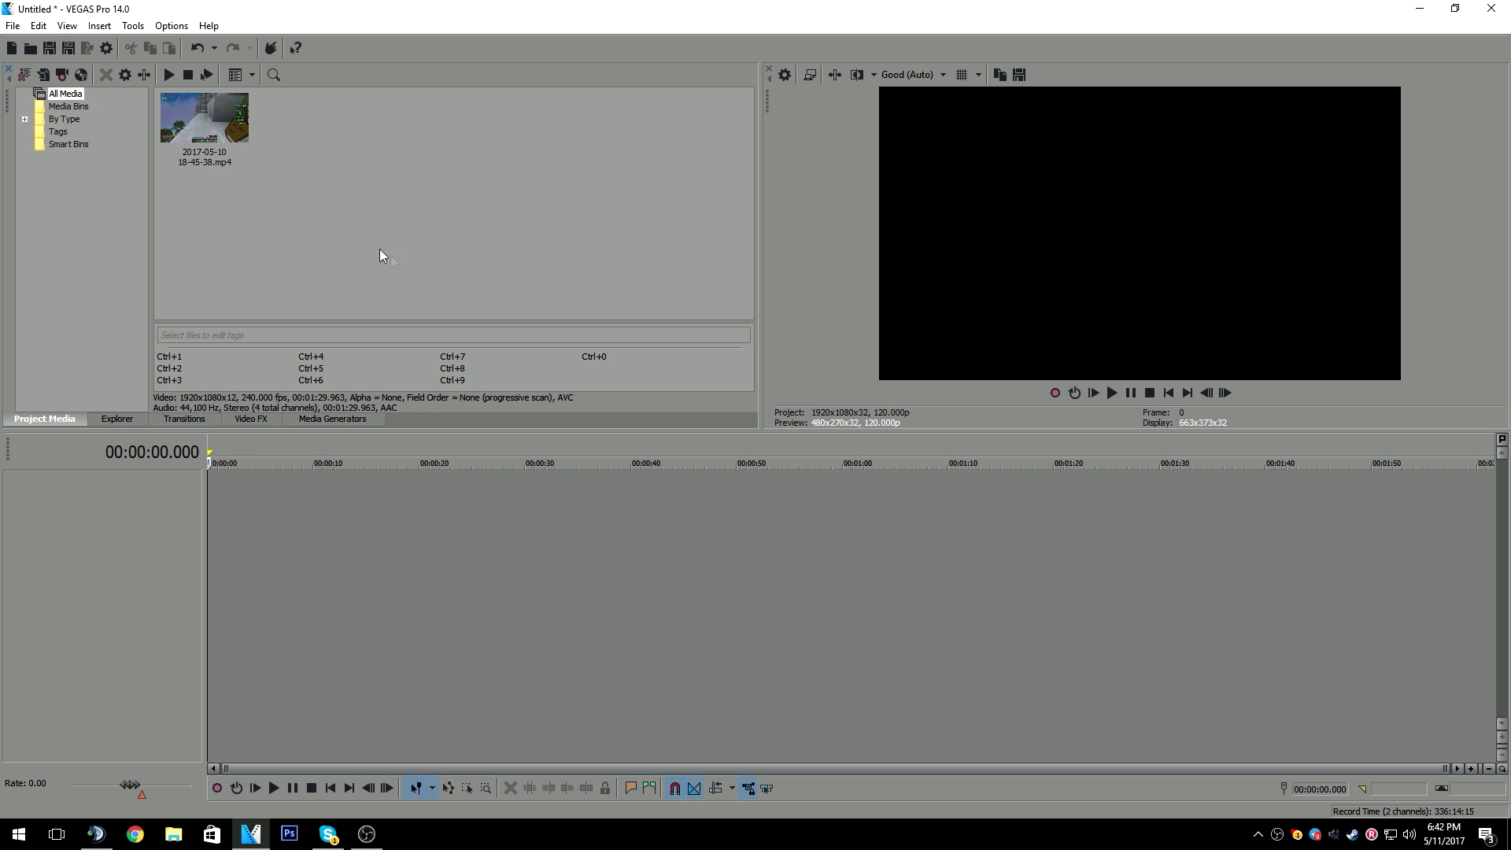
- Drop the gameplay clip at the timeline start and match the project's video settings to it
left_click_drag(217, 148, 240, 444)
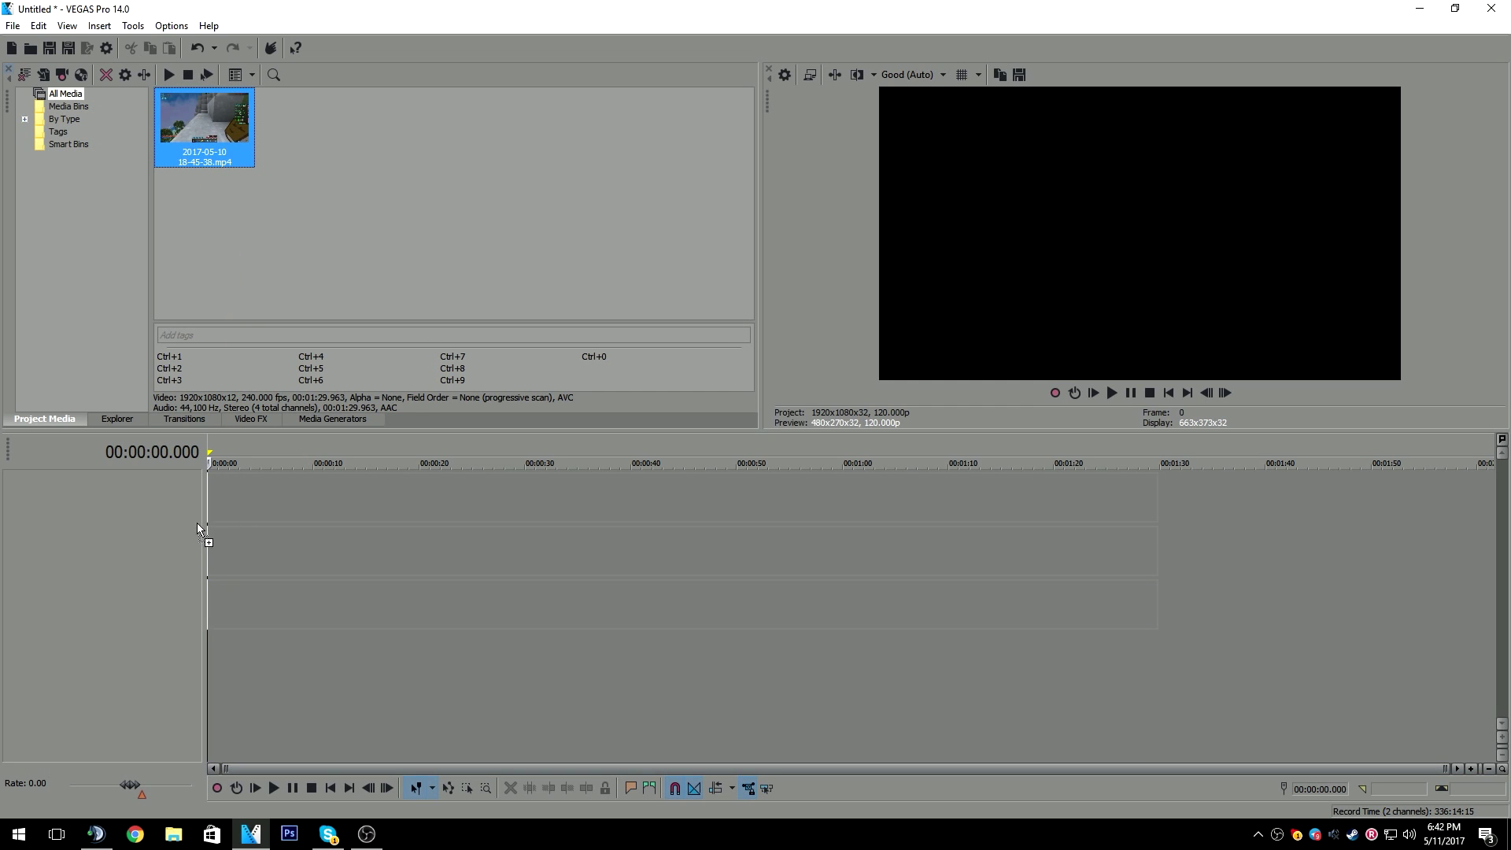
left_click_drag(200, 529, 189, 522)
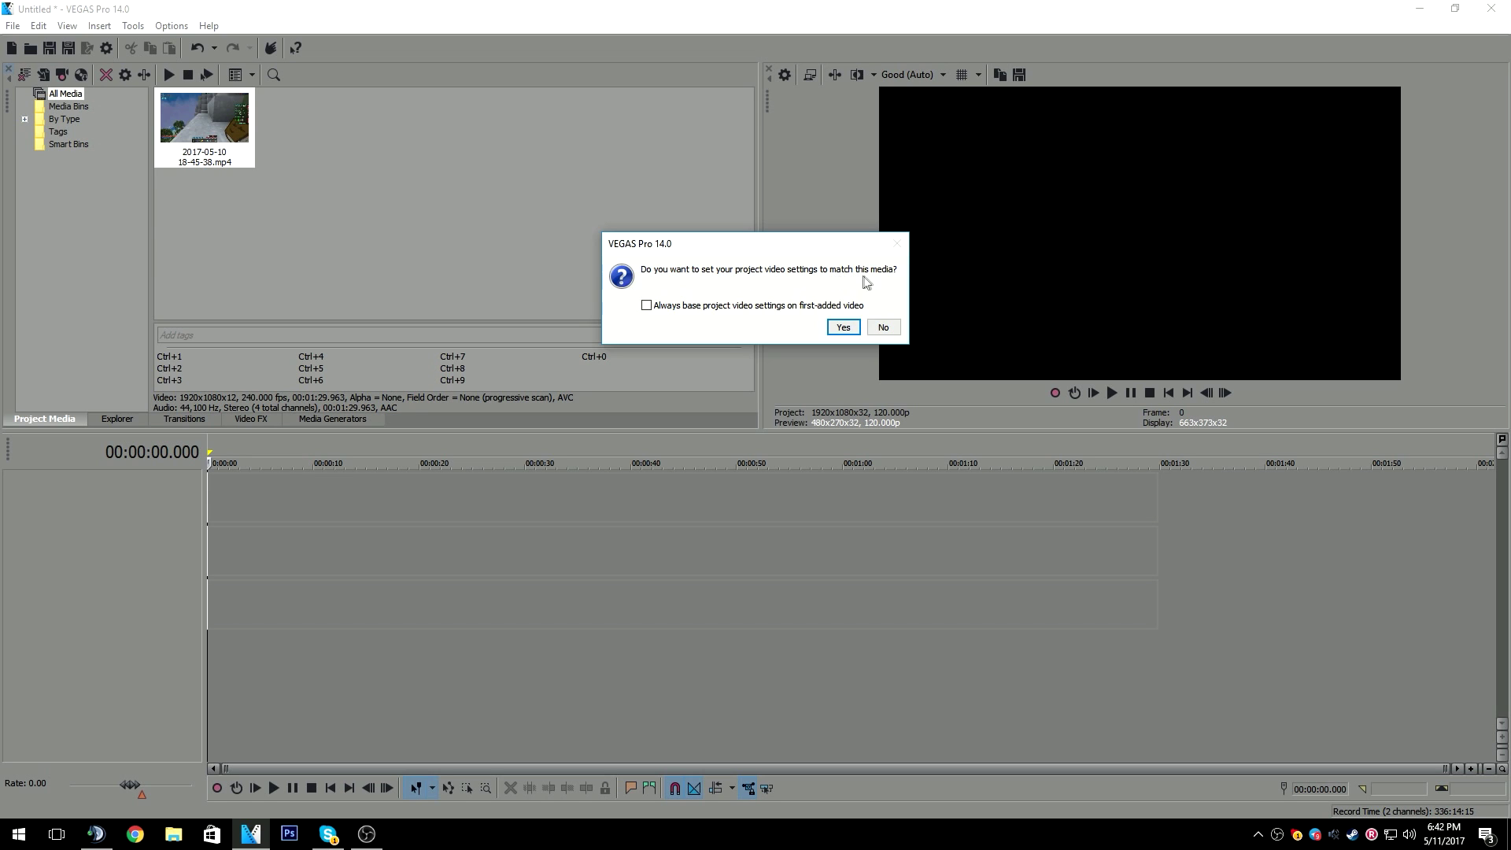
left_click(843, 327)
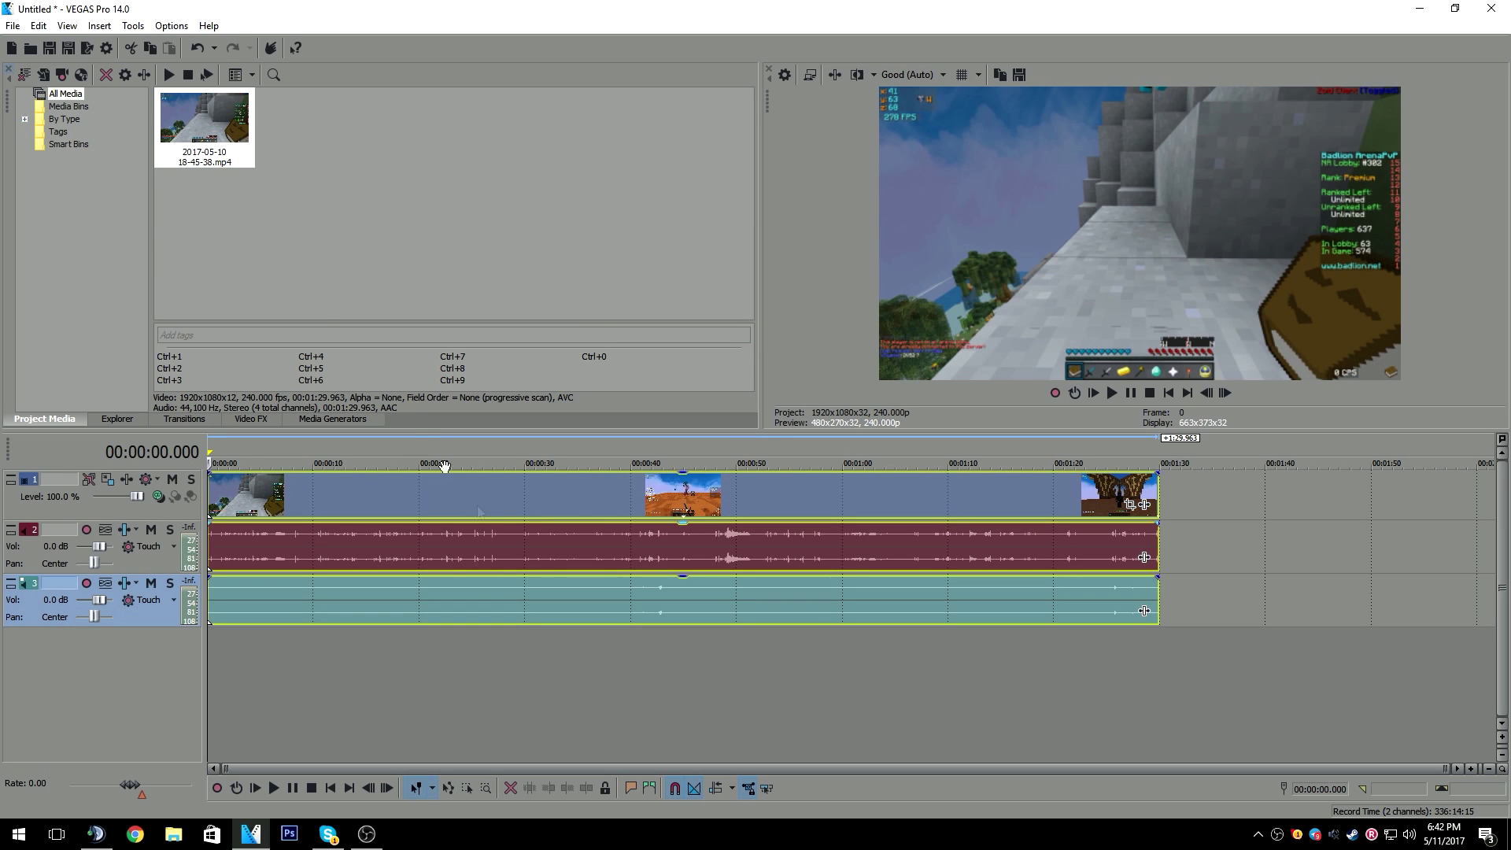
- Confirm in Project Properties that the frame rate is now 240.000 fps, and accept
left_click(14, 25)
left_click(73, 329)
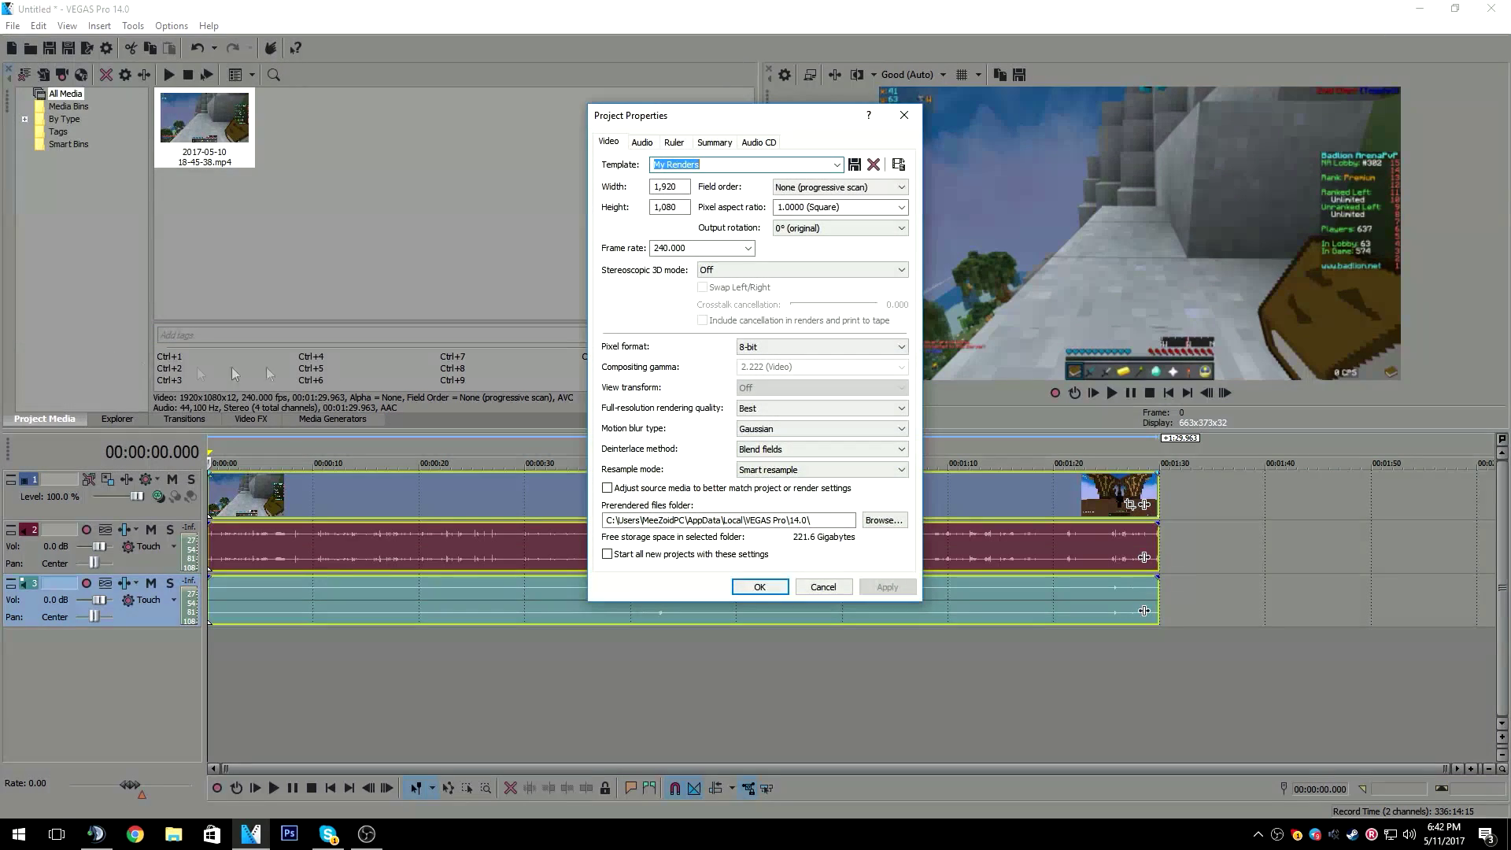
left_click(688, 248)
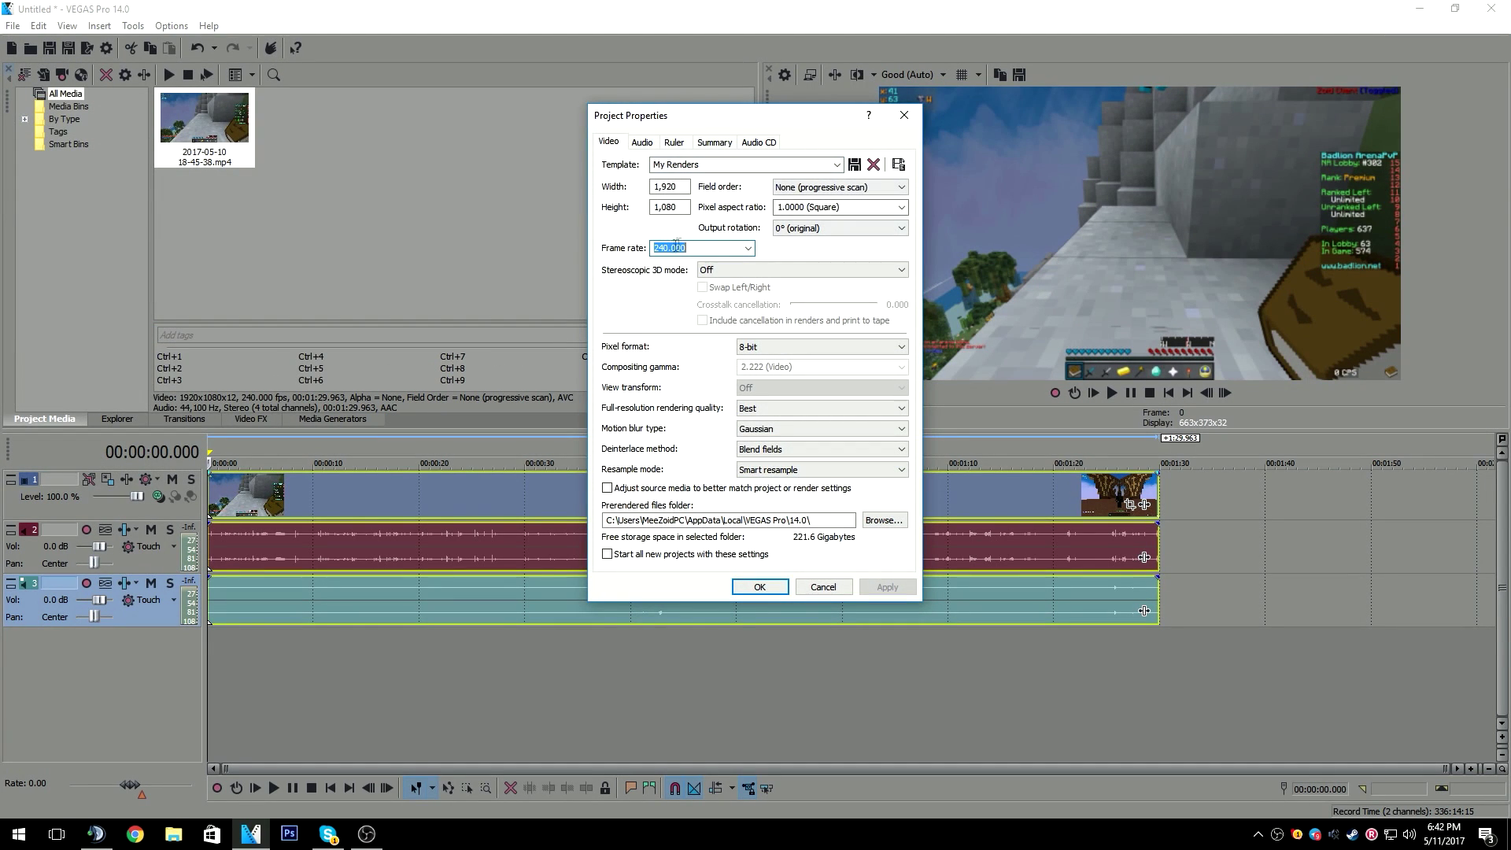
key("End")
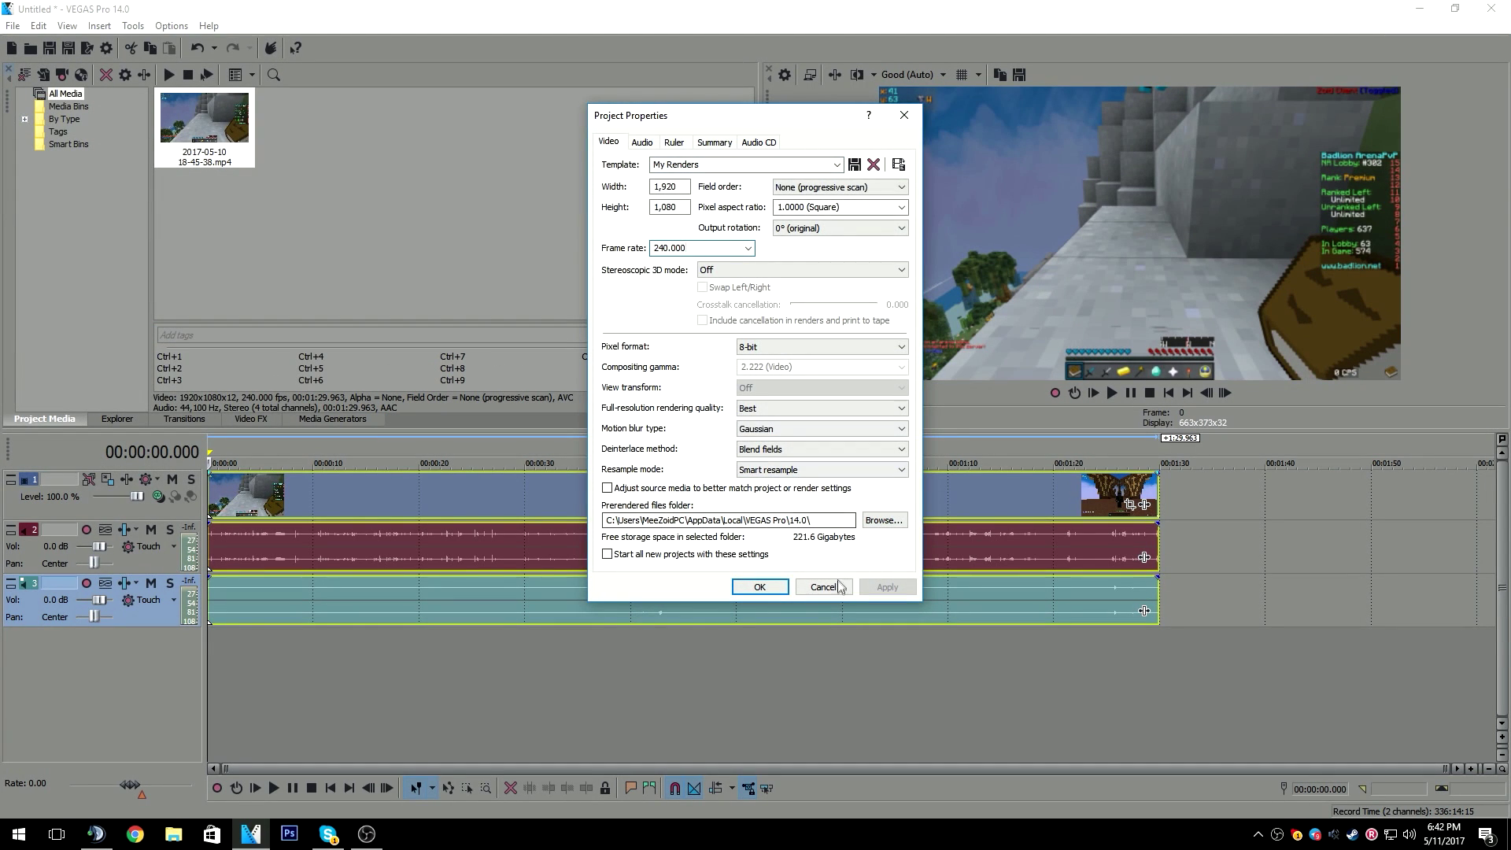
left_click(759, 587)
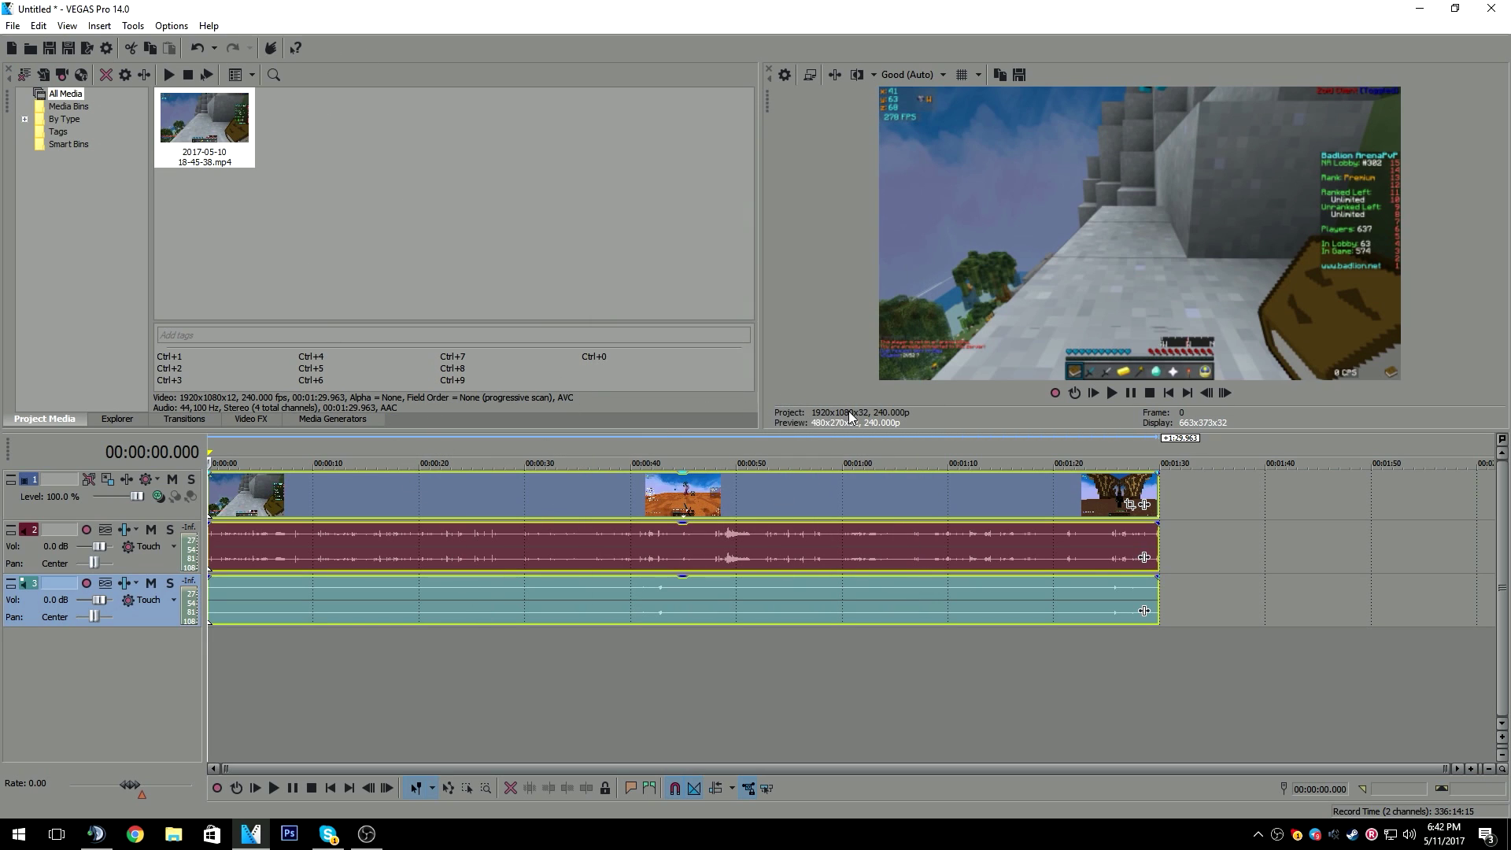
- Try a project frame rate of 120 in Project Properties, then cancel the change
left_click(13, 25)
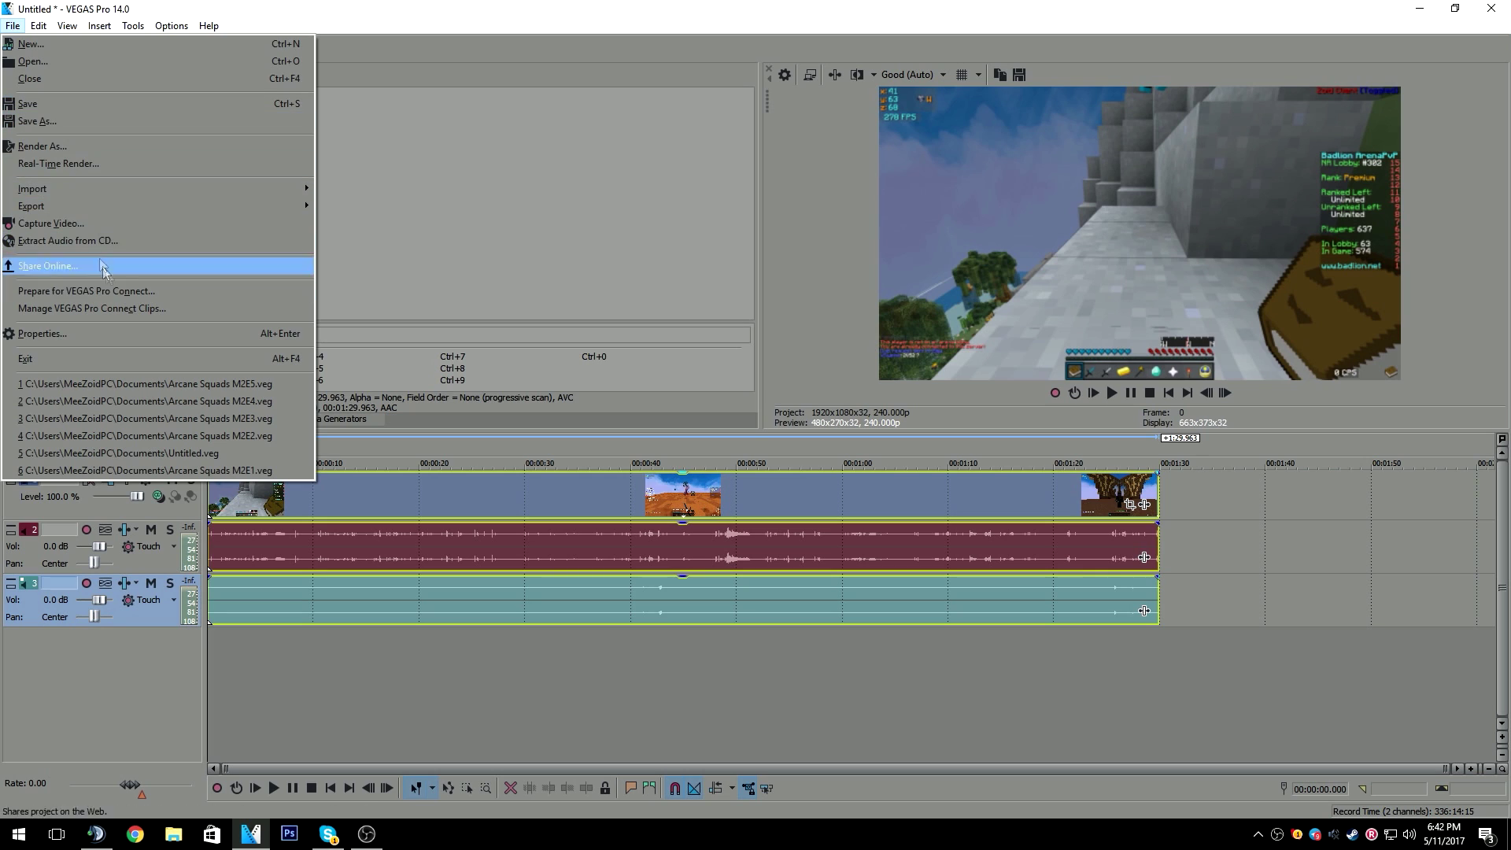
left_click(104, 333)
left_click(709, 250)
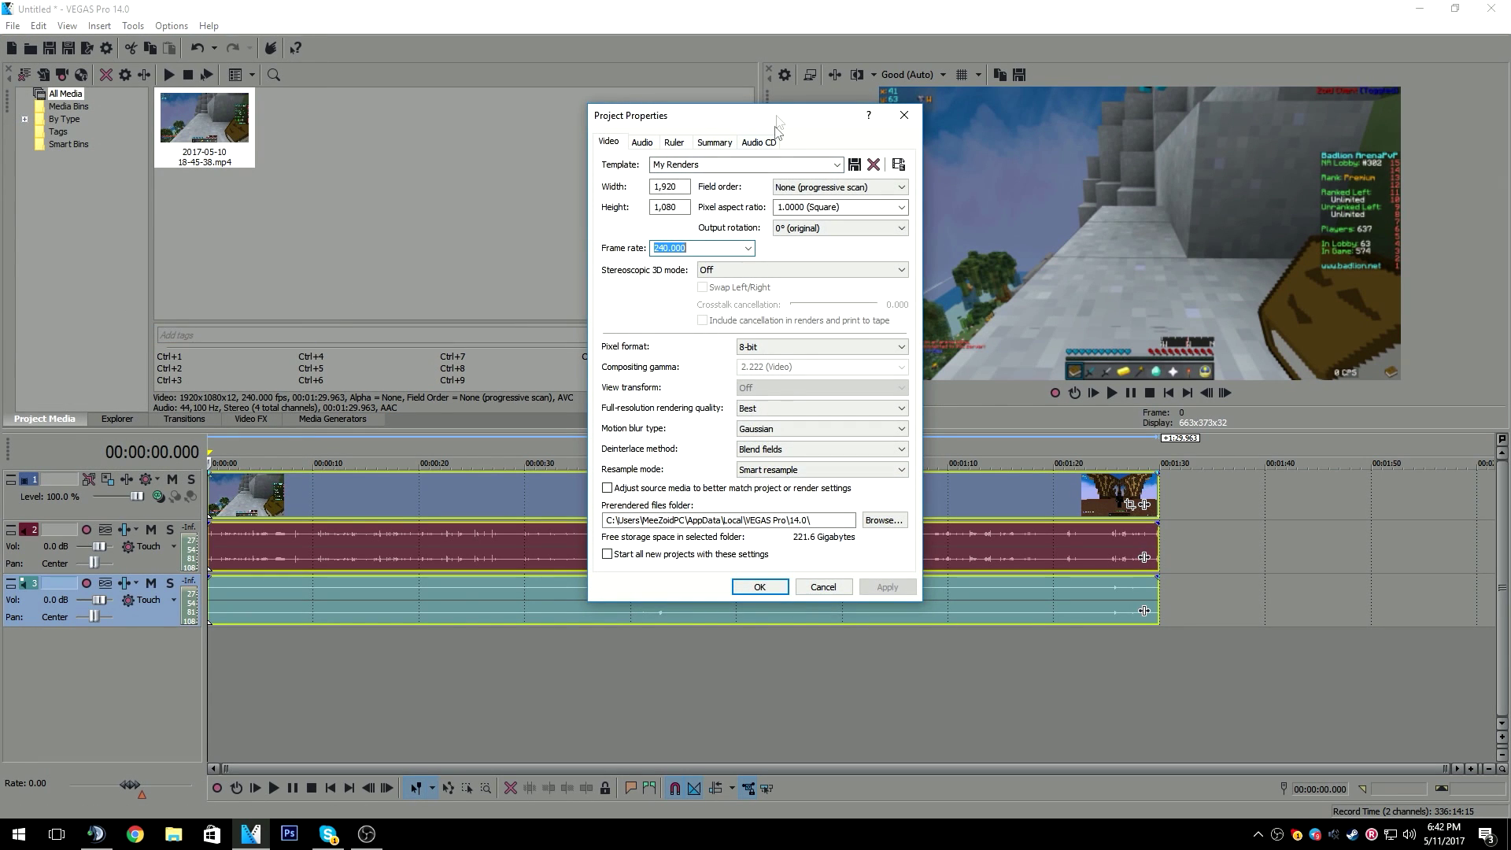
type("120")
left_click(677, 207)
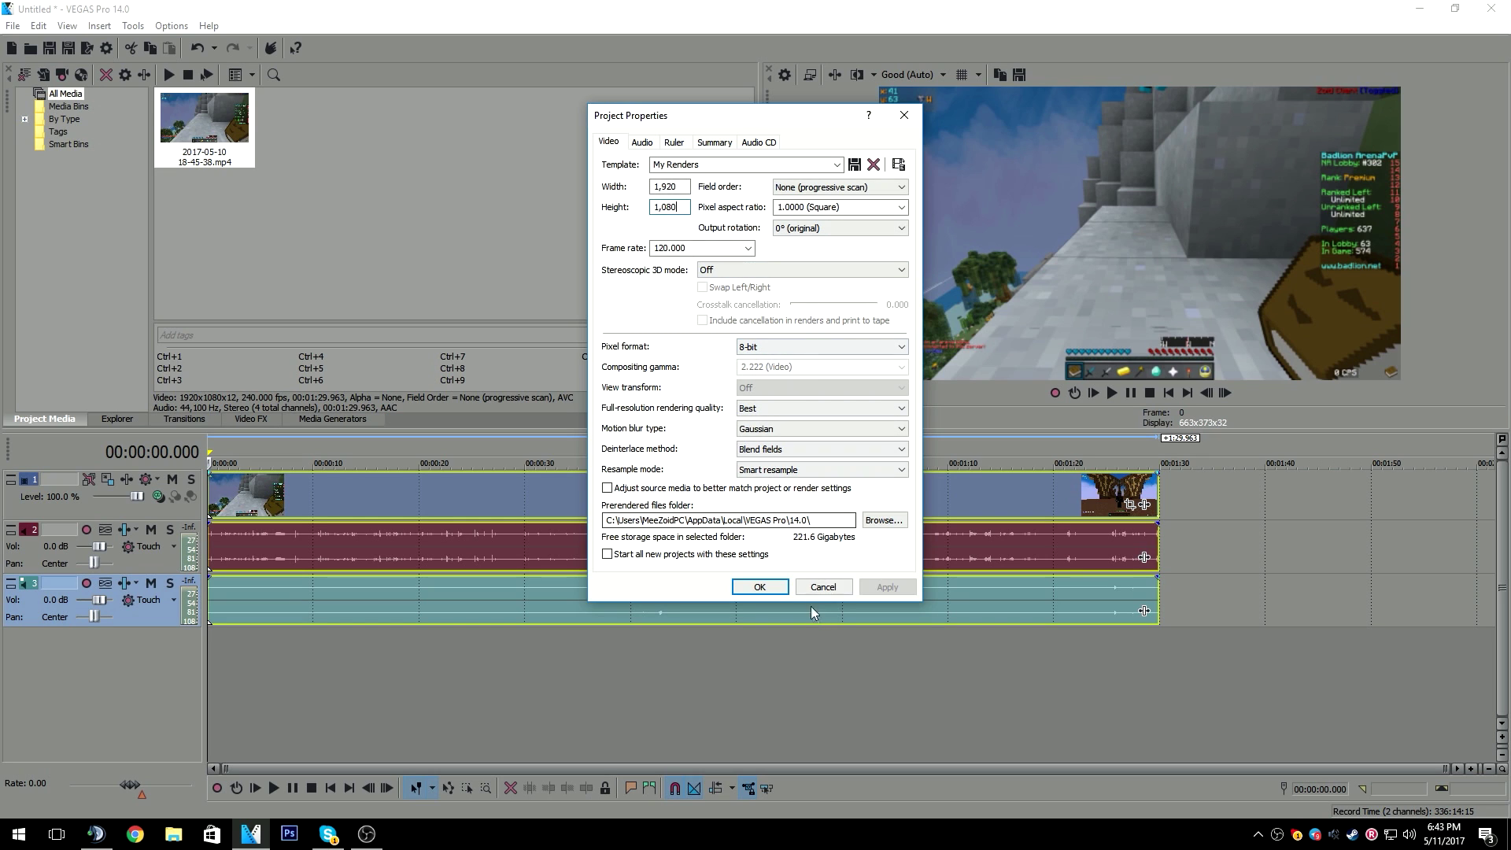
left_click(823, 586)
- Delete the clip's audio events from audio tracks 3 and 2
left_click(286, 590)
left_click(307, 607)
right_click(309, 607)
left_click(347, 286)
right_click(395, 535)
left_click(429, 498)
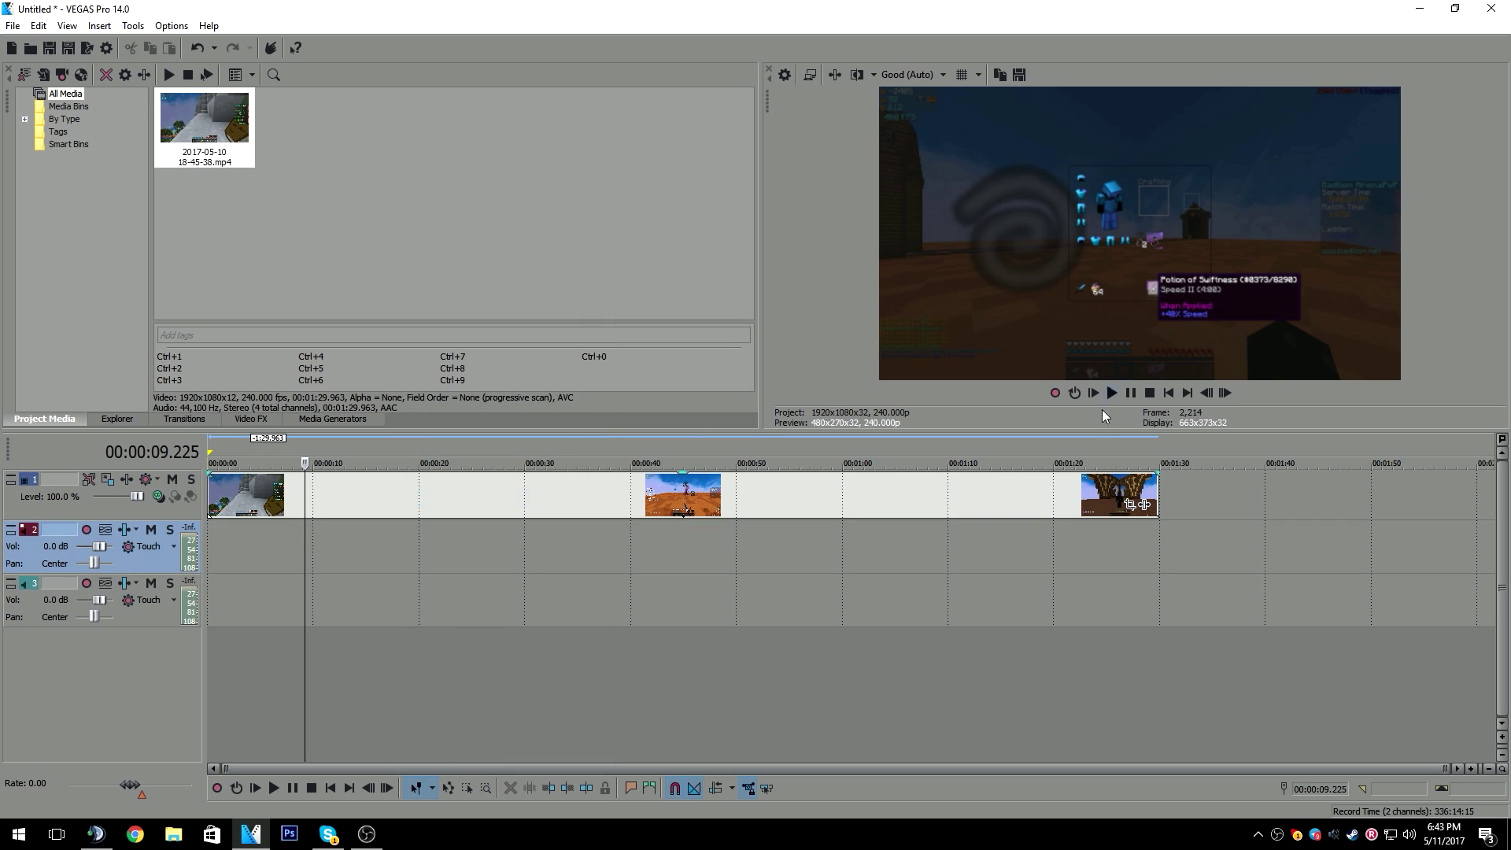
- Preview the video, jumping ahead to about 32 seconds, then stop playback
left_click(1119, 392)
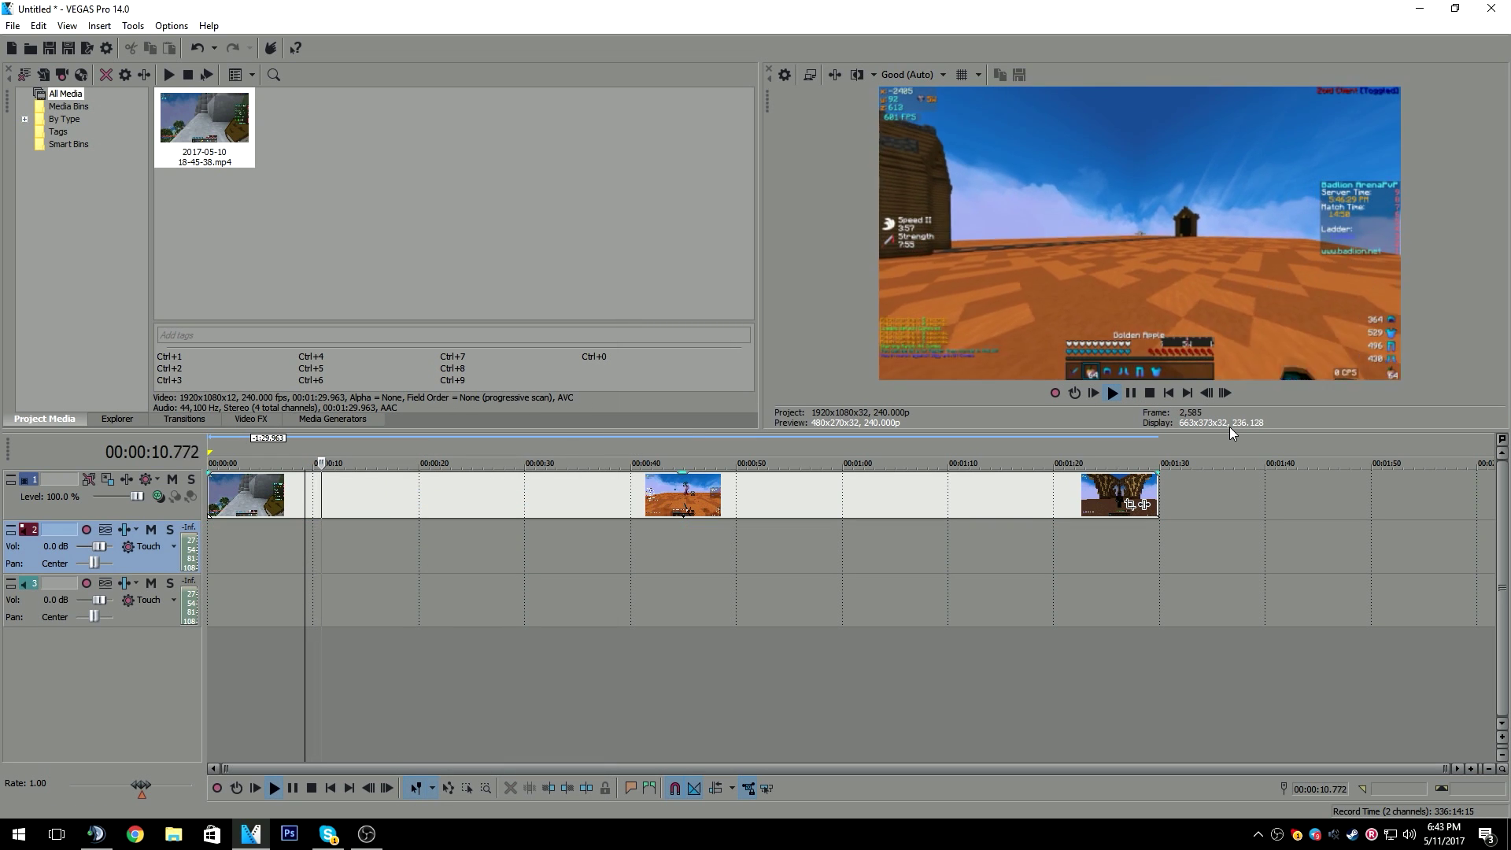
left_click(551, 459)
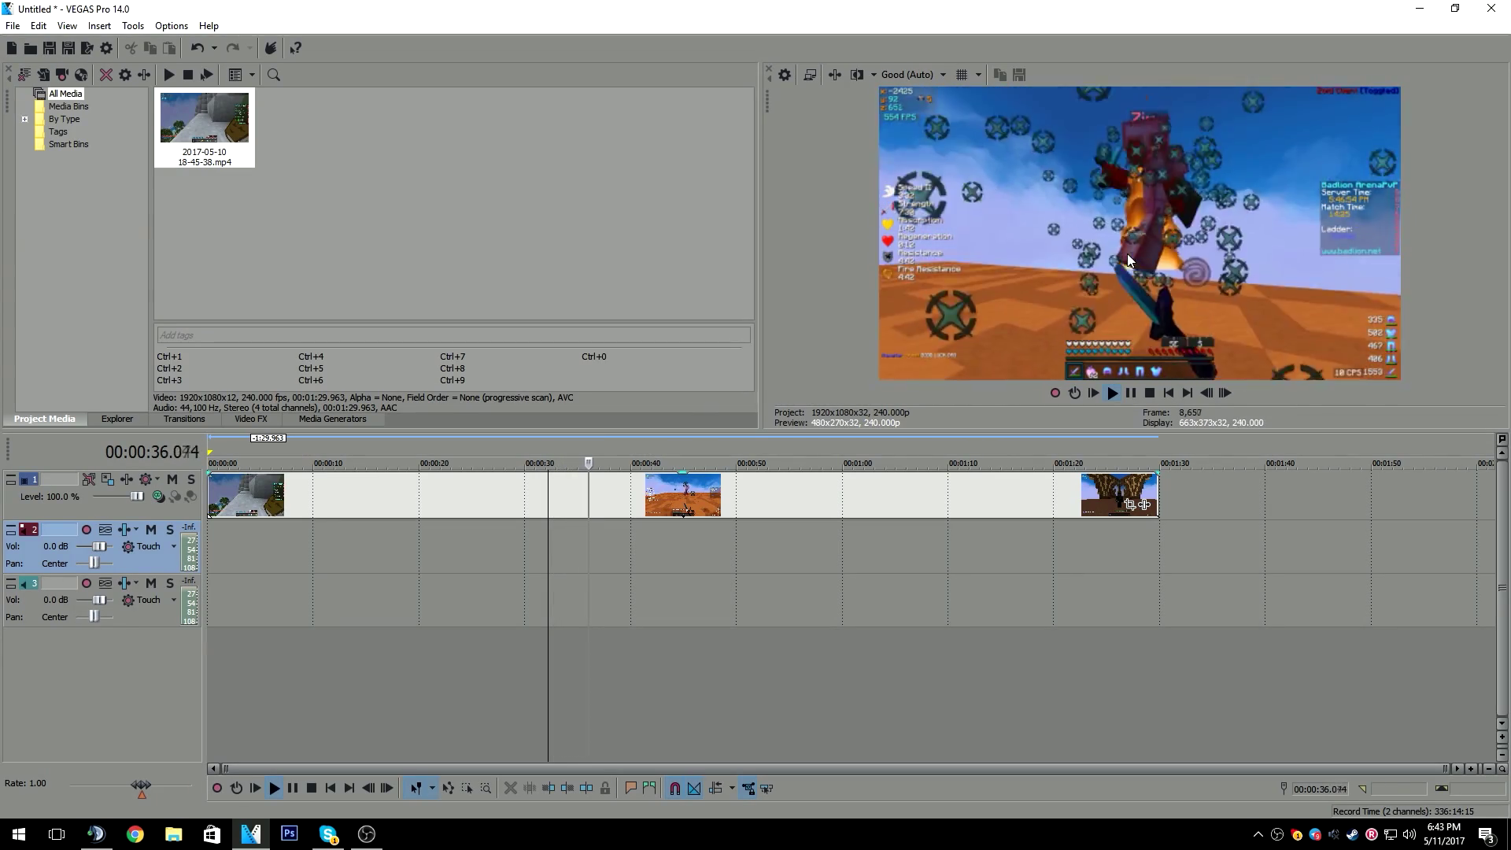
left_click(1130, 393)
left_click(13, 25)
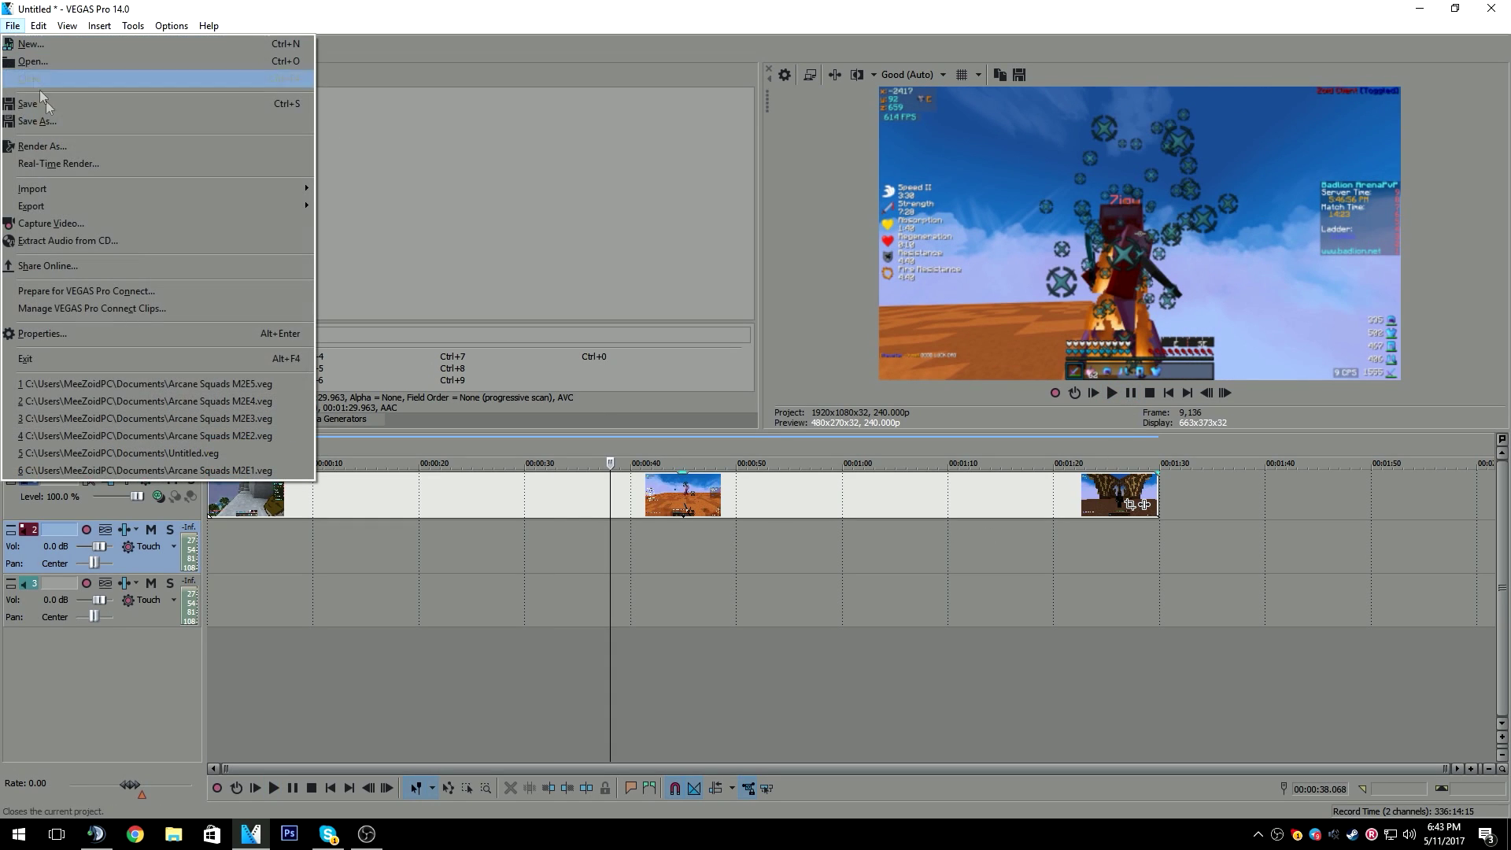
- In Render As, inspect the Typa template's custom settings and format description, then close them
left_click(47, 145)
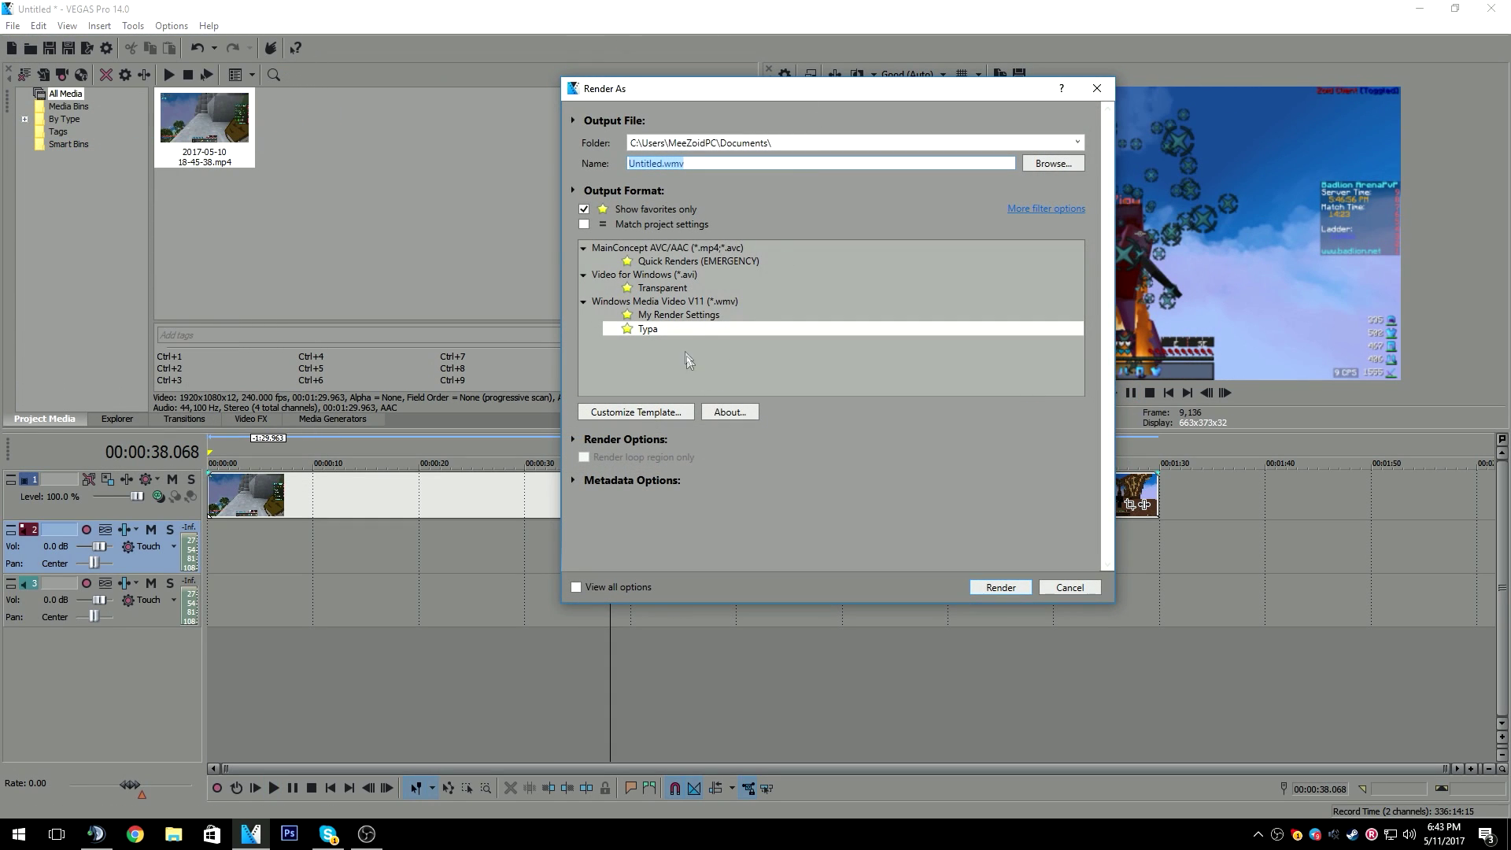
left_click(668, 317)
left_click(650, 330)
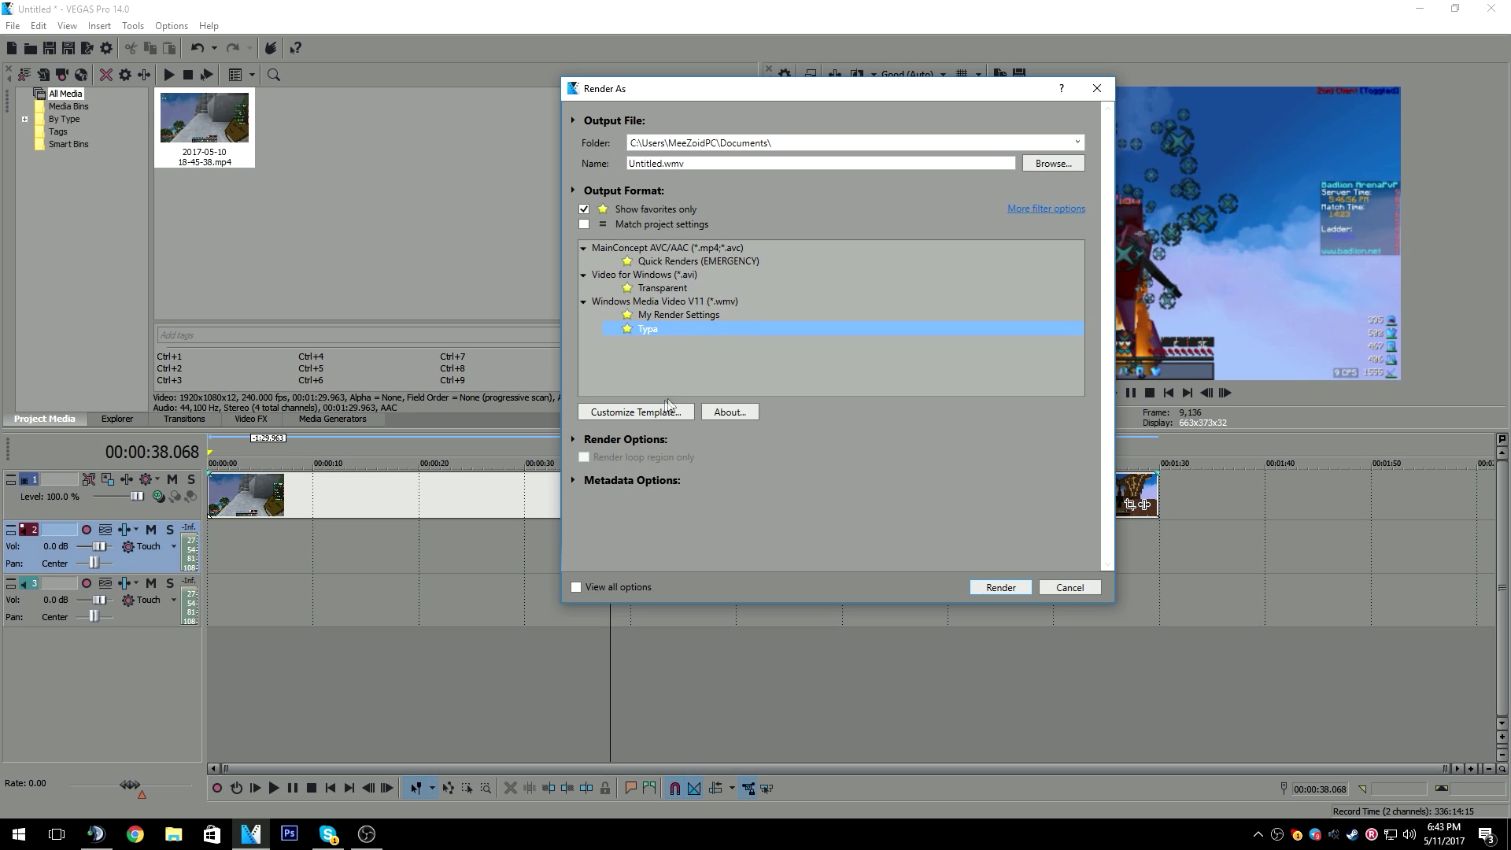
left_click(661, 415)
left_click(654, 412)
left_click_drag(794, 117, 246, 165)
left_click_drag(194, 242, 355, 252)
left_click(345, 256)
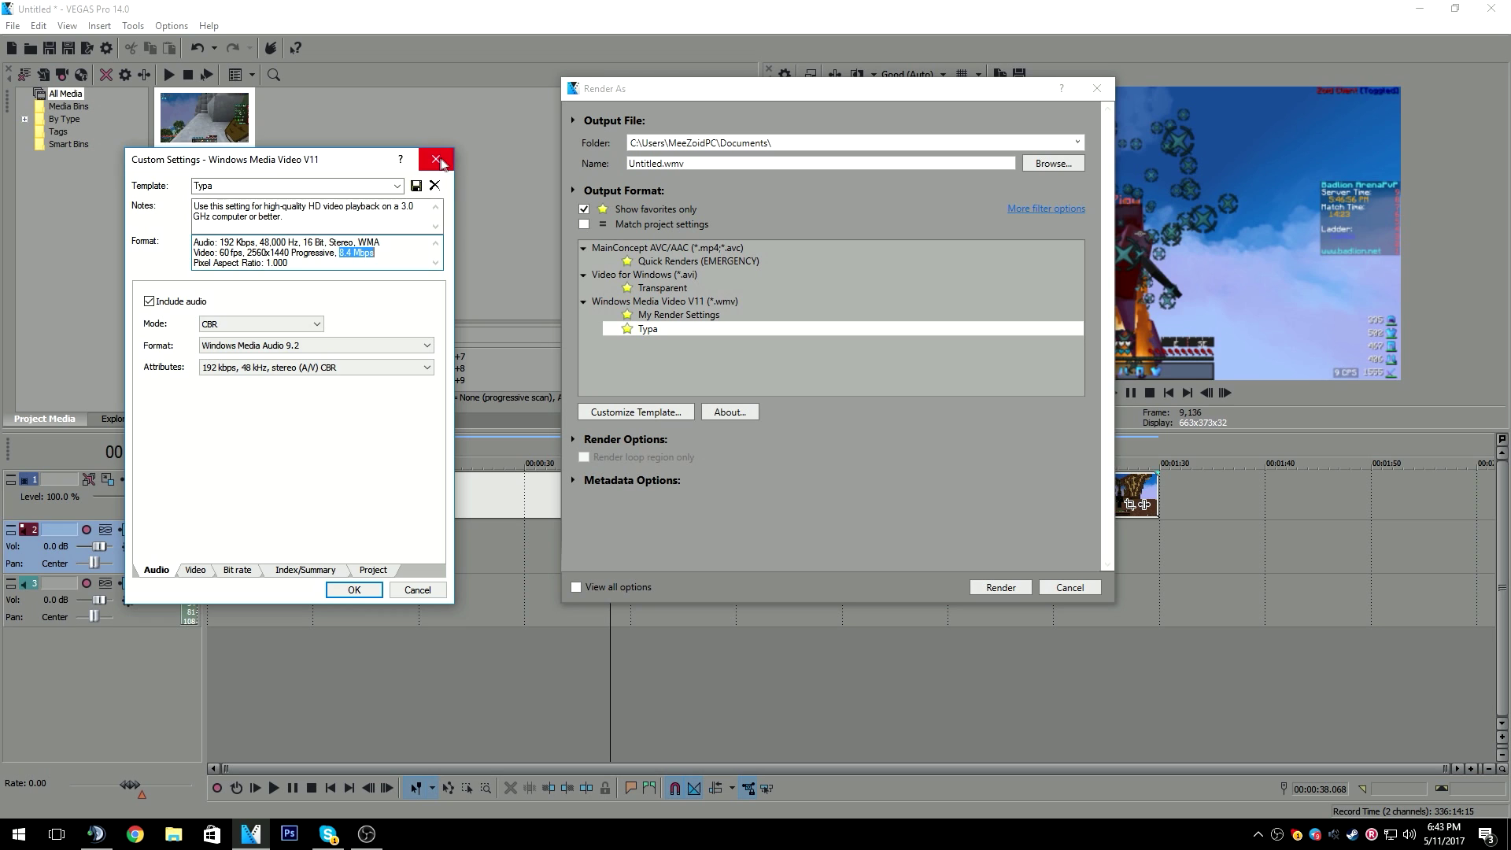
left_click(435, 159)
- Show all templates and open custom settings for 8 Mbps HD 1080-30p Video
left_click(583, 209)
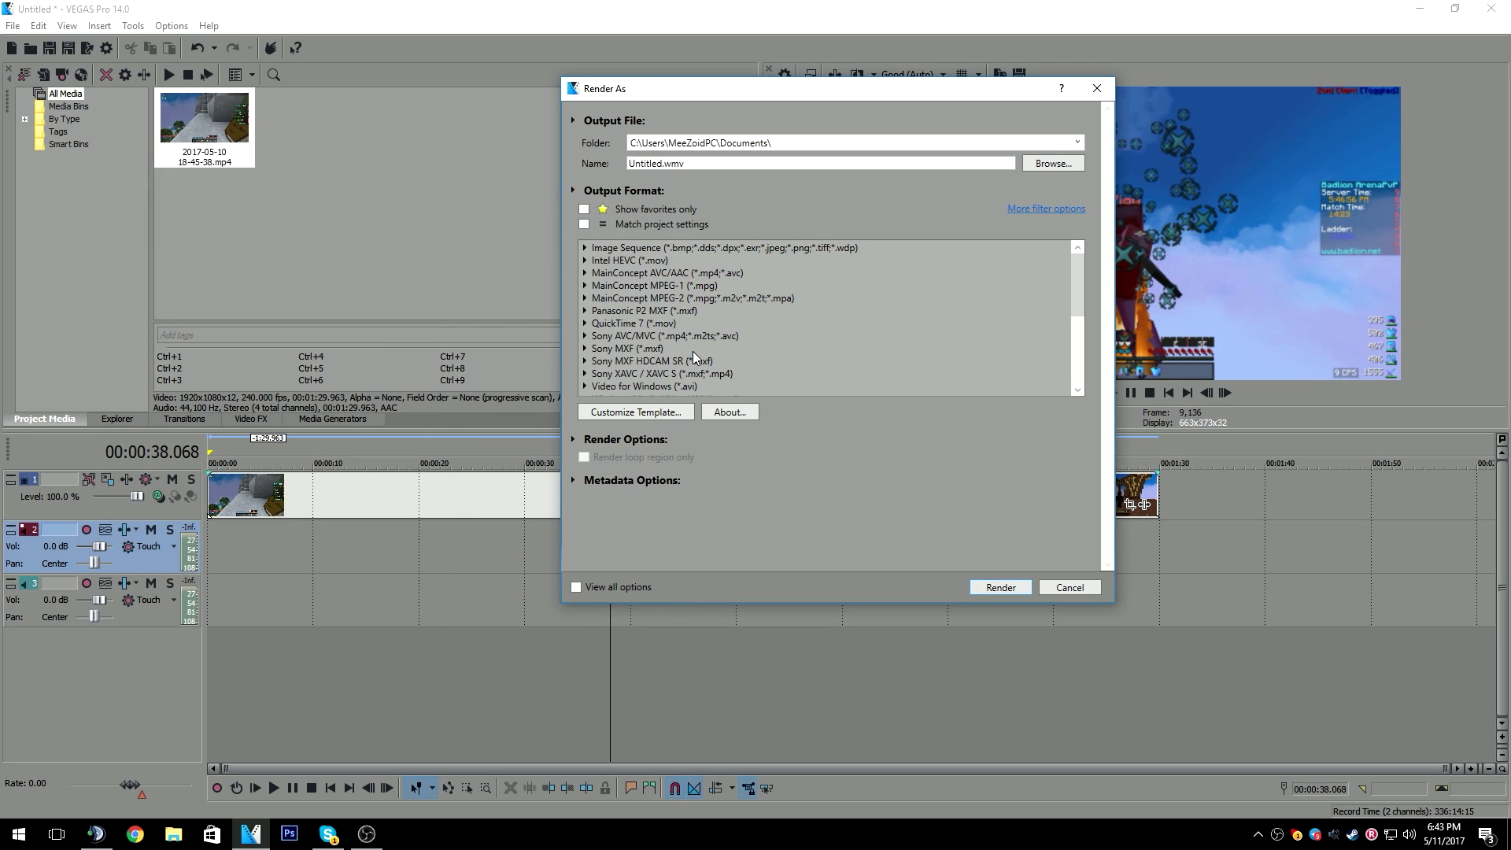
scroll(692, 351, "down", 3)
left_click(662, 349)
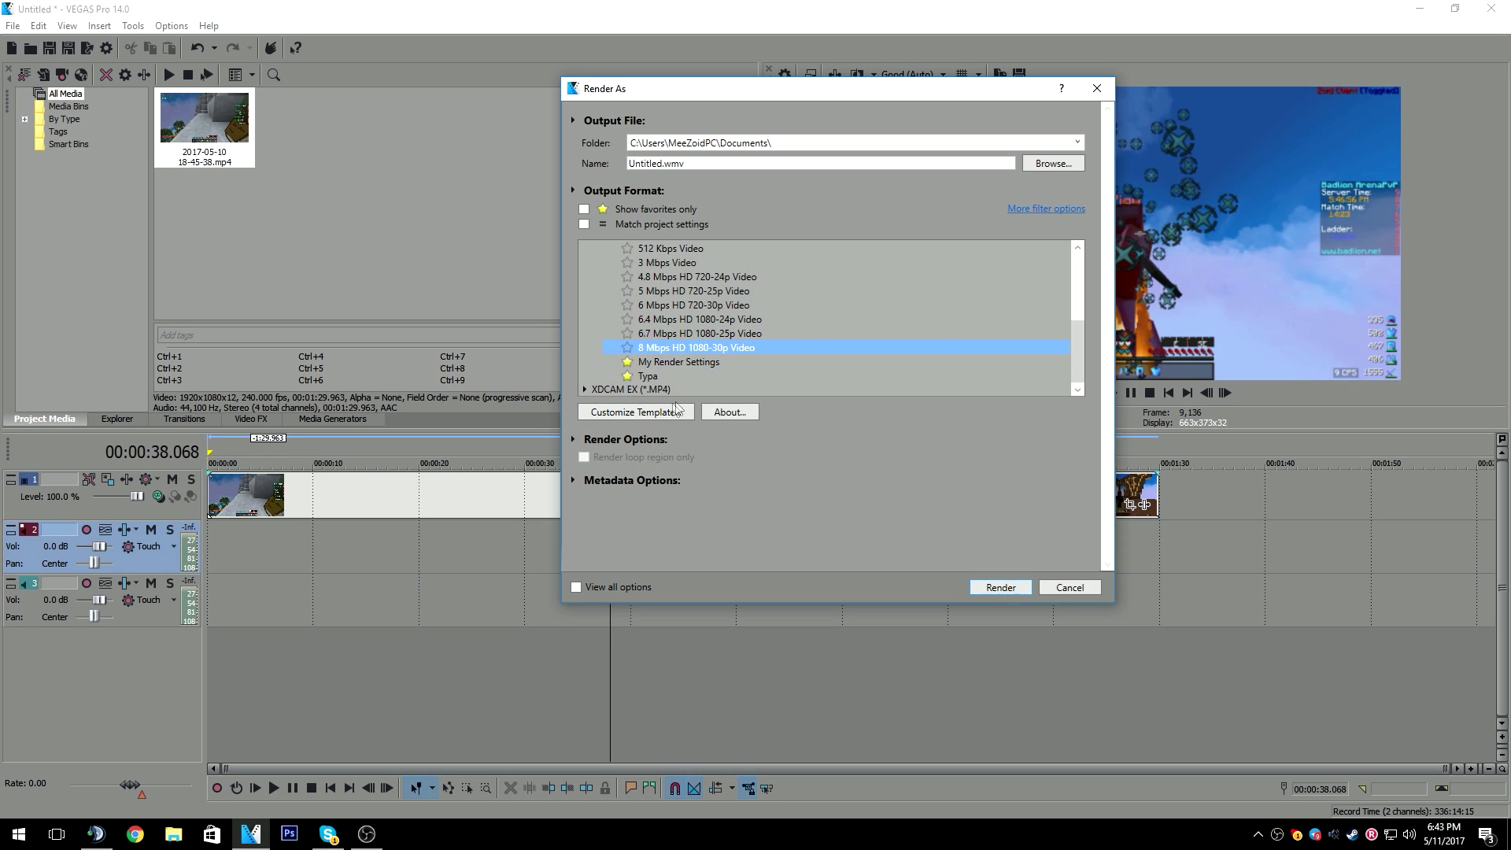
left_click(636, 412)
left_click_drag(854, 113, 240, 165)
left_click(228, 266)
left_click(243, 266)
left_click(695, 344)
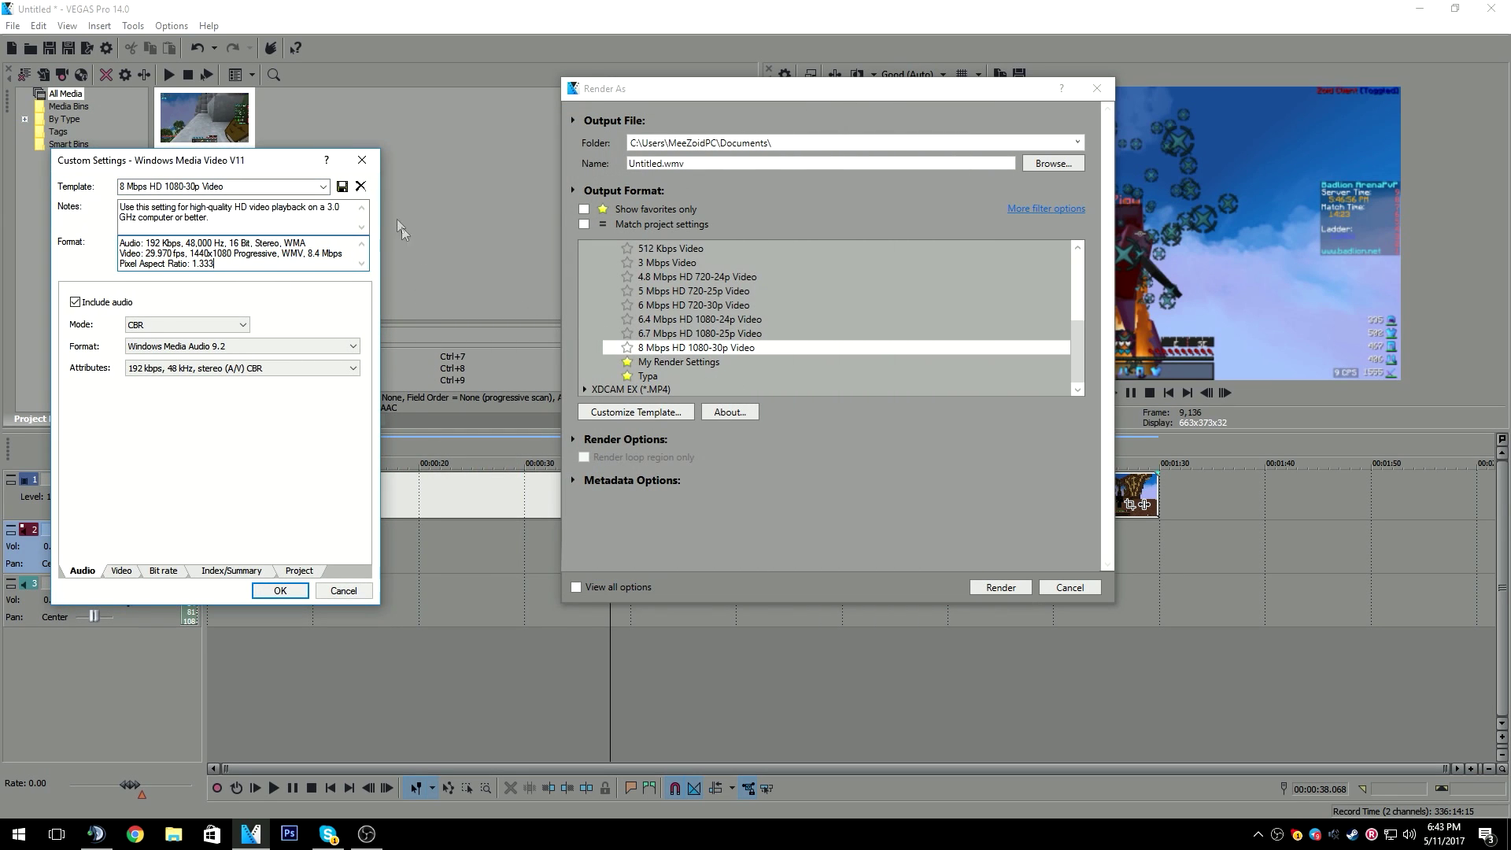
- Open the Typa template's video settings, keeping constant bit rate and custom image size
left_click(361, 160)
left_click(648, 376)
left_click(636, 413)
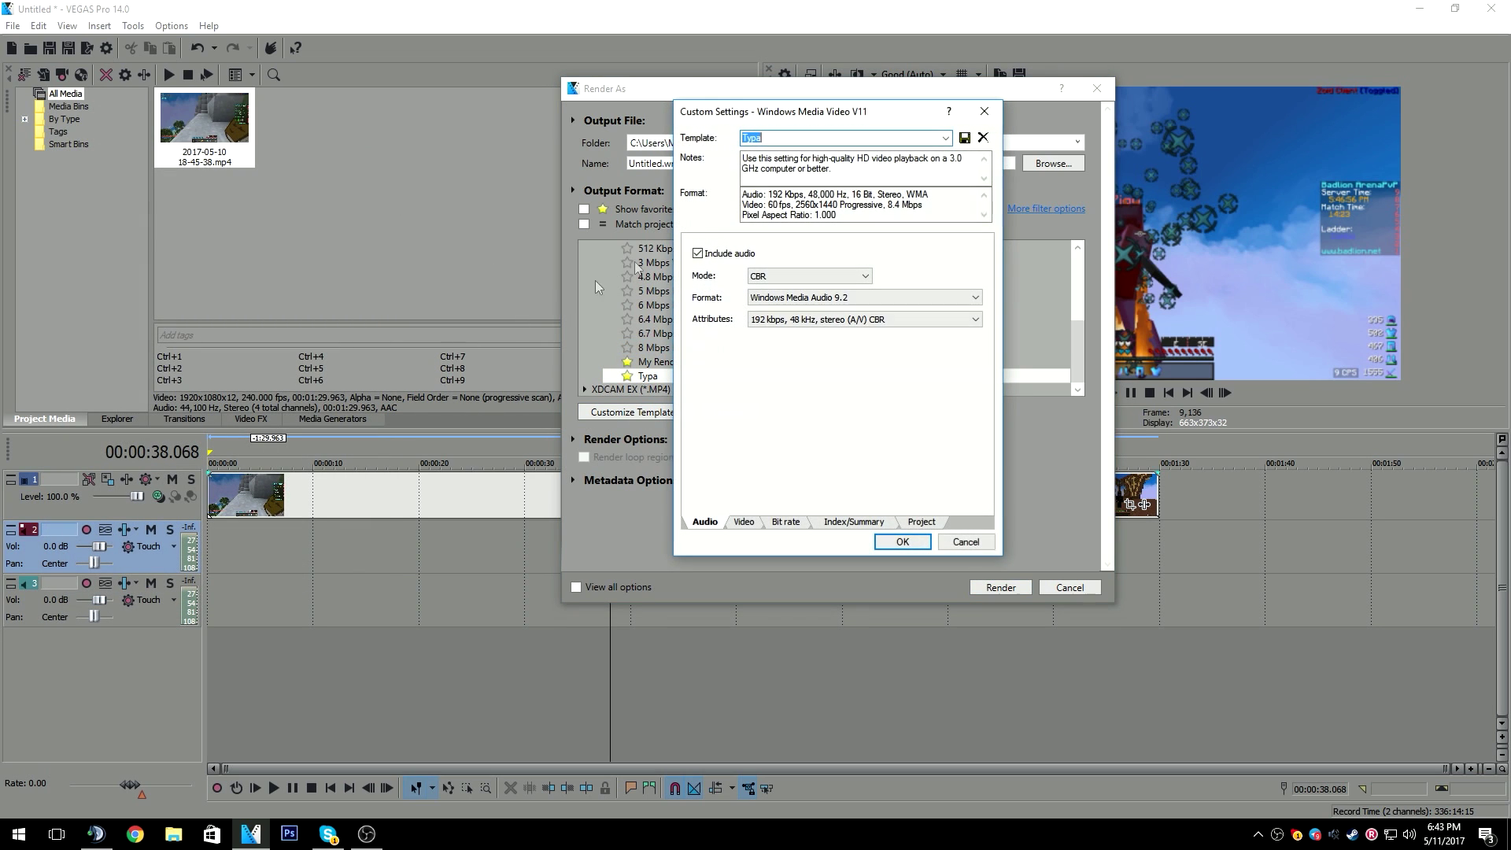
left_click(164, 552)
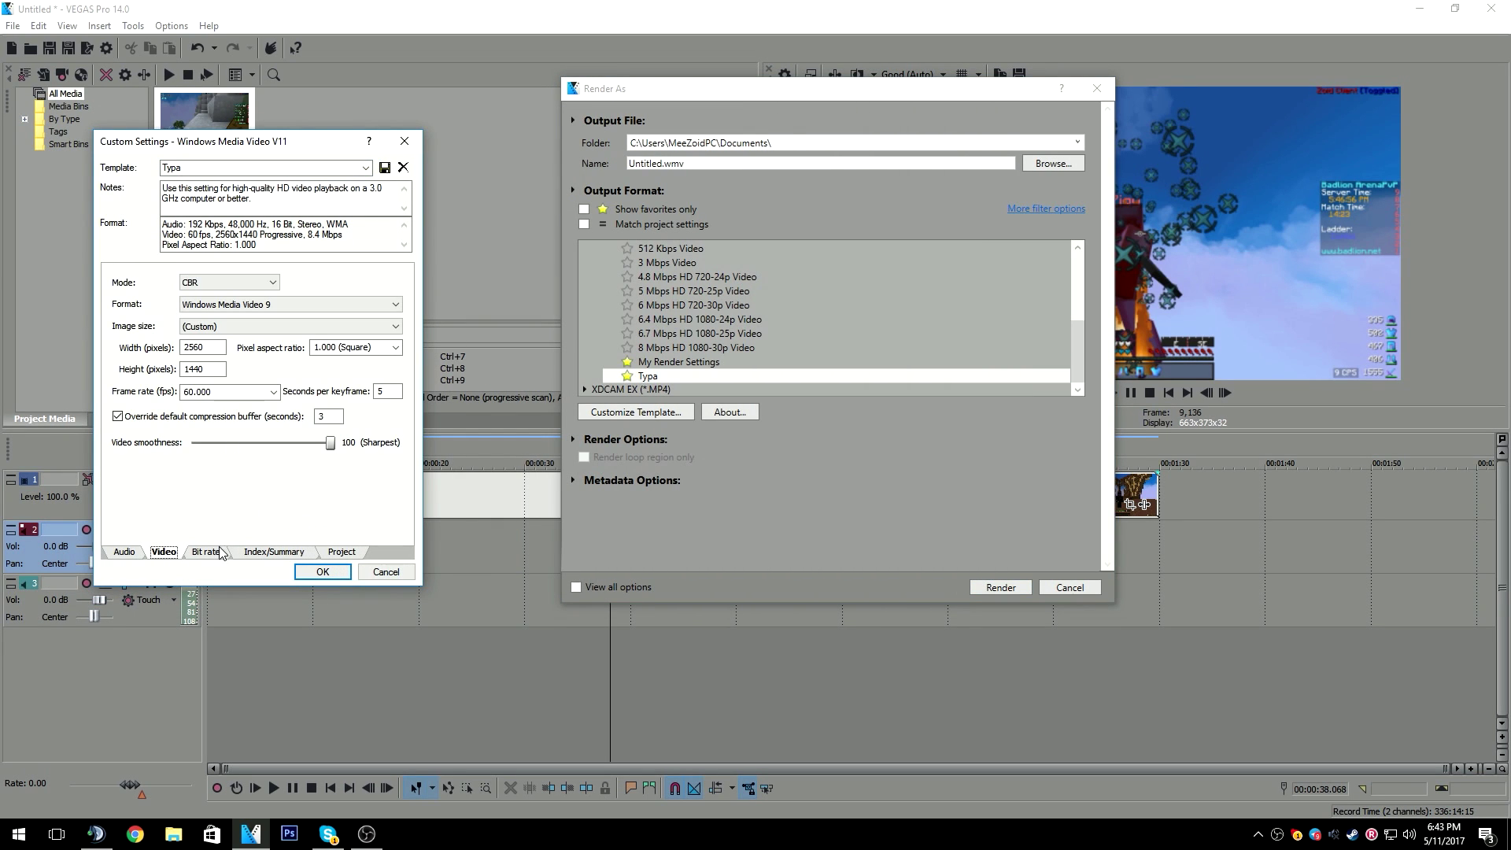
left_click(243, 281)
left_click(236, 296)
left_click(234, 327)
left_click(234, 329)
- Verify the 2560x1440 size, square pixel aspect, 60 fps and keyframe interval
left_click(217, 352)
left_click(217, 368)
left_click(392, 351)
left_click(393, 351)
left_click(347, 373)
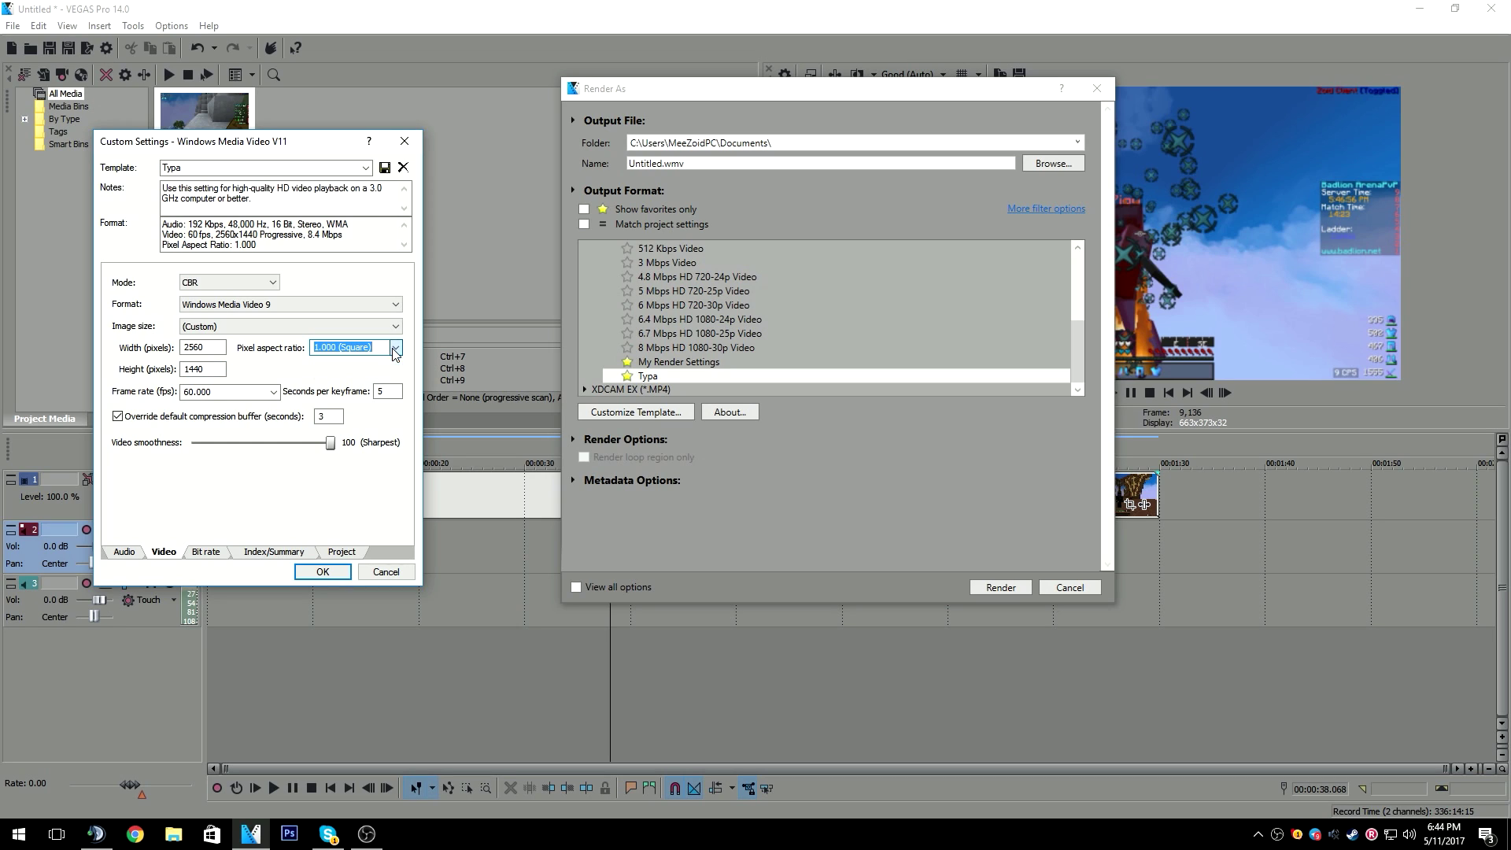
left_click(276, 392)
left_click(276, 392)
left_click(386, 391)
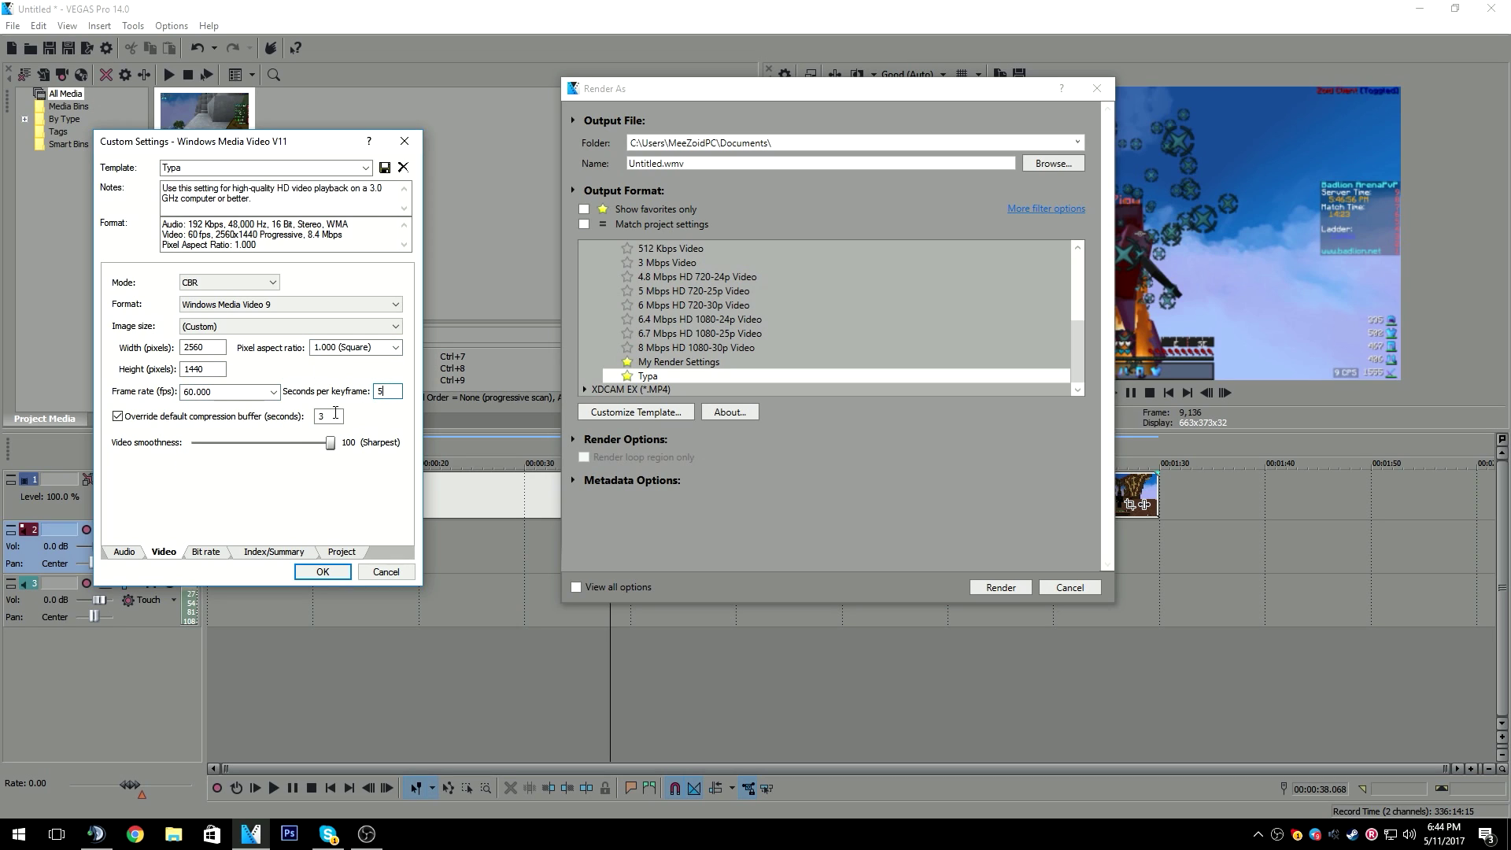
- Review the 35 M target bit rate and remaining tabs, then cancel without saving
left_click(208, 554)
left_click(261, 371)
left_click(274, 552)
left_click(342, 552)
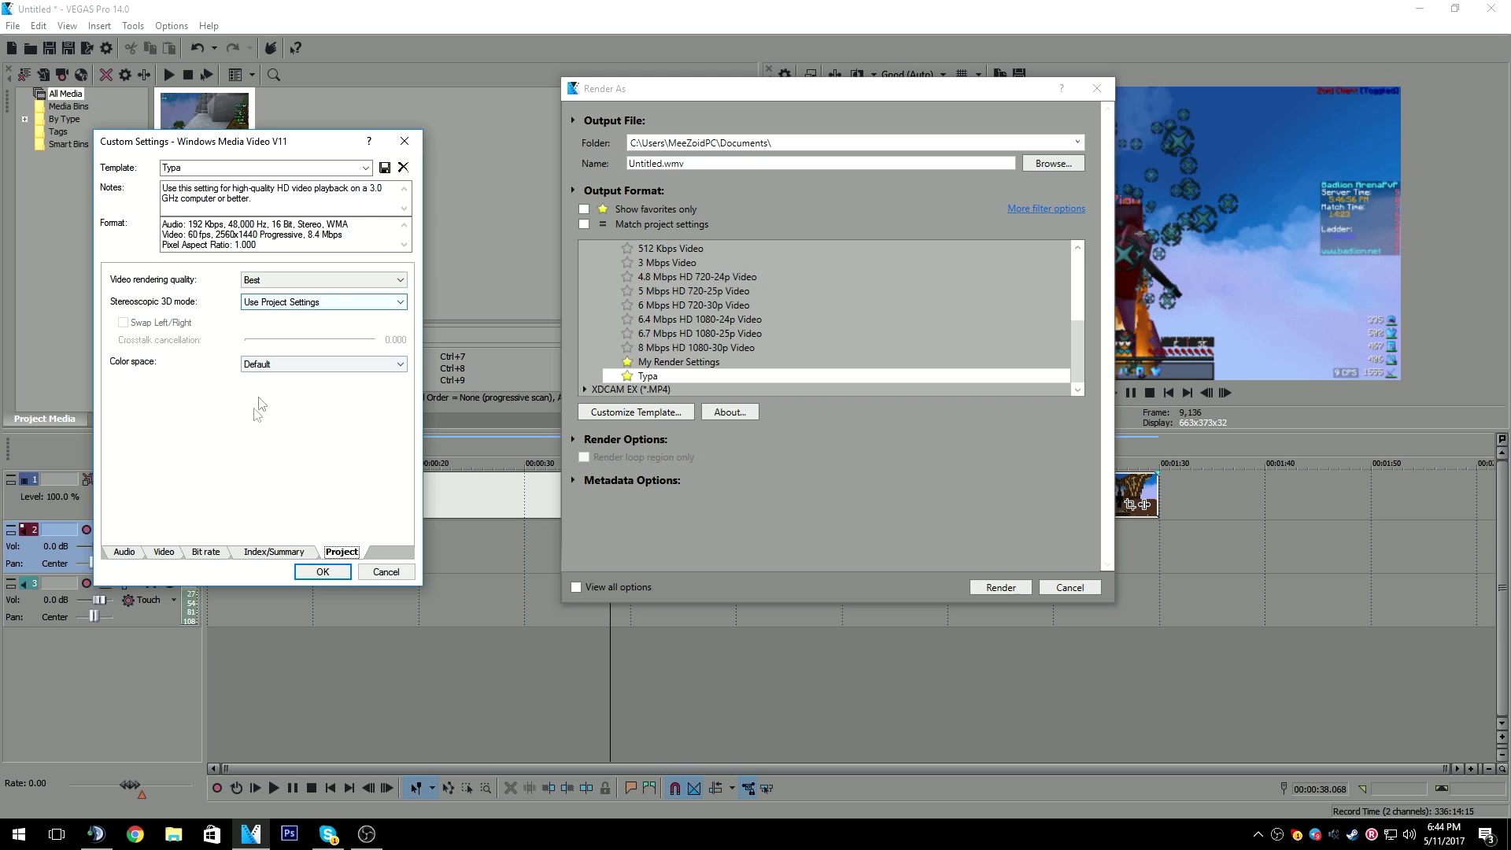
left_click(124, 552)
left_click(164, 552)
left_click(268, 552)
left_click(164, 552)
left_click(125, 551)
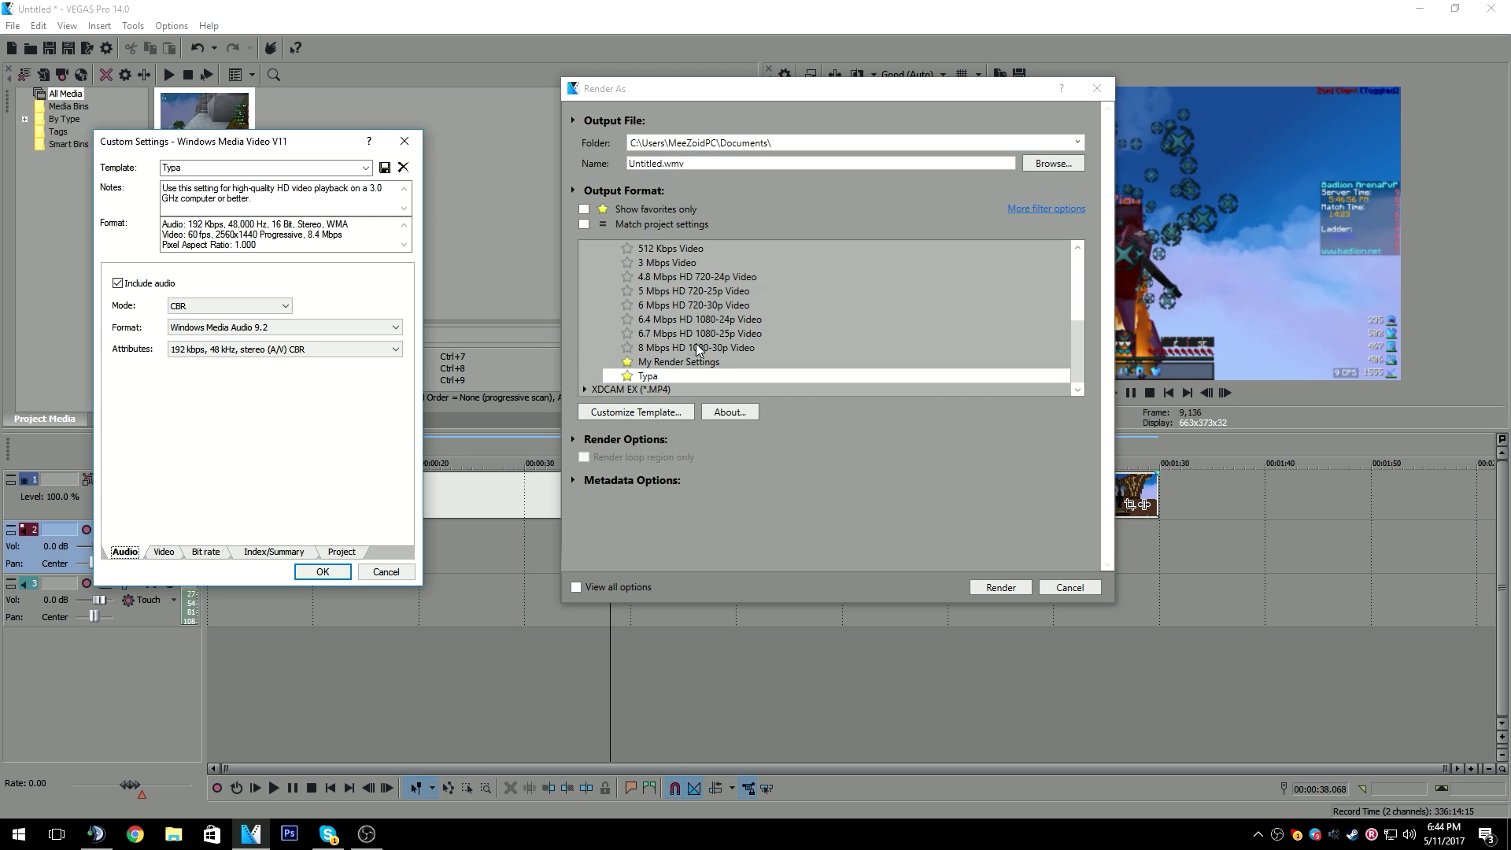
left_click(385, 572)
- Open and dismiss the 8 Mbps HD 1080-30p Video template's custom settings
left_click(647, 274)
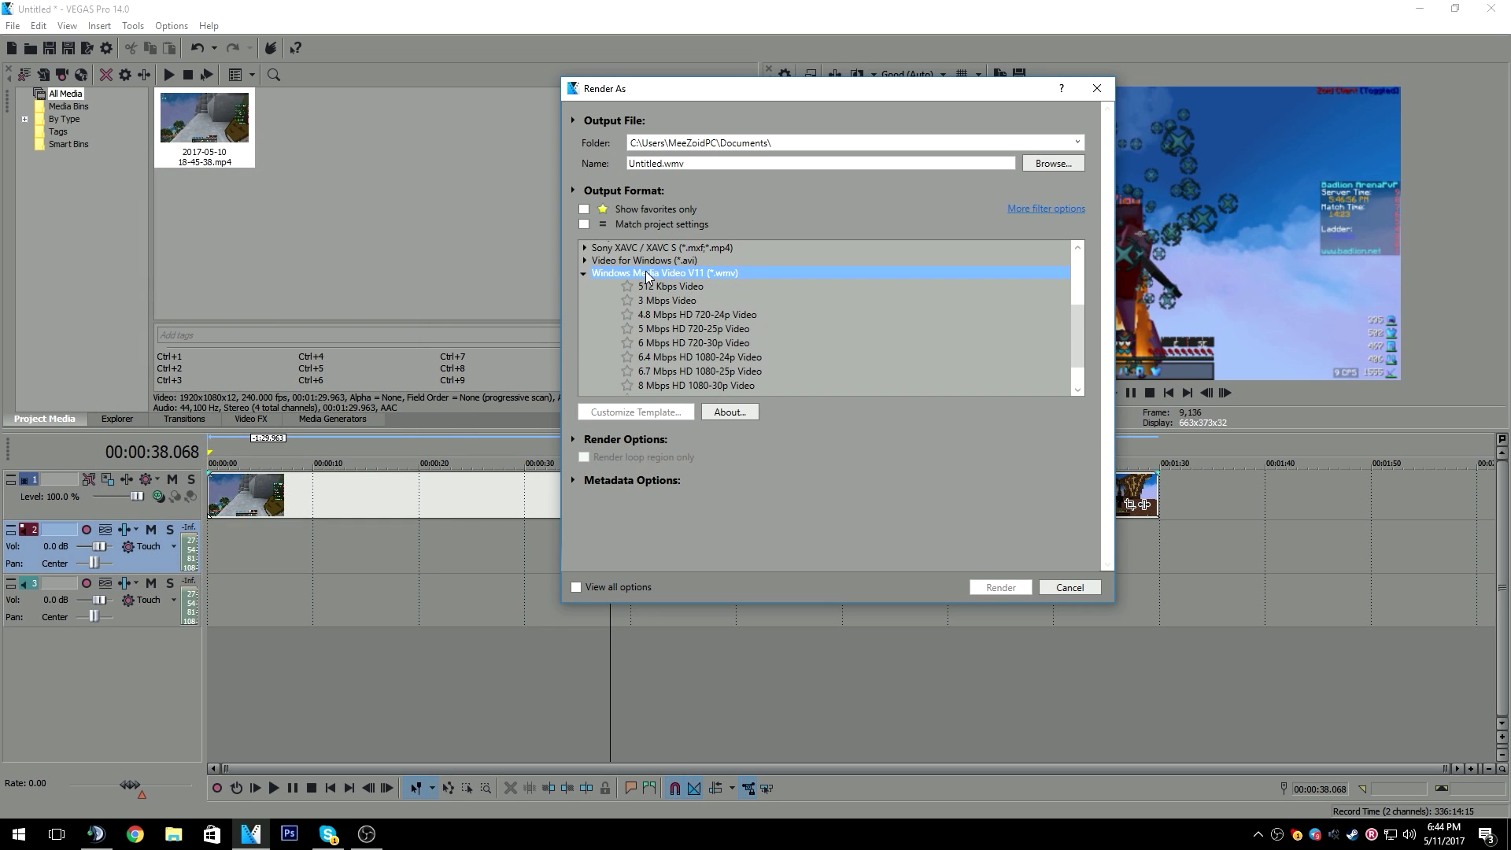
scroll(694, 307, "down", 1)
left_click(652, 350)
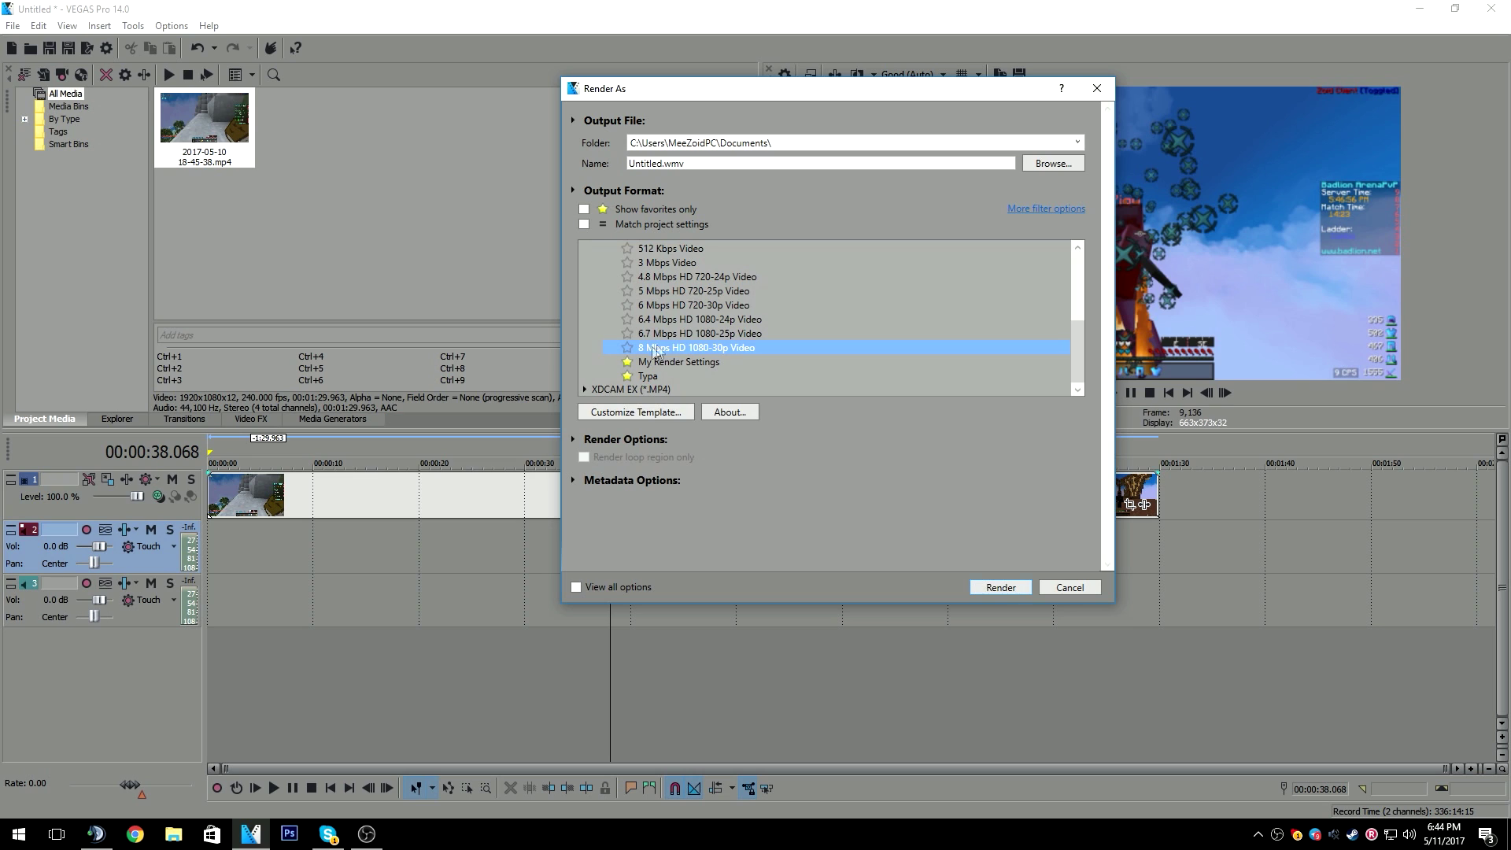
left_click(643, 413)
key("Escape")
- Browse the Typa template's Video, Bit rate, Index/Summary and Project tabs, then cancel everything
left_click(654, 362)
left_click(653, 376)
left_click(636, 413)
left_click(744, 522)
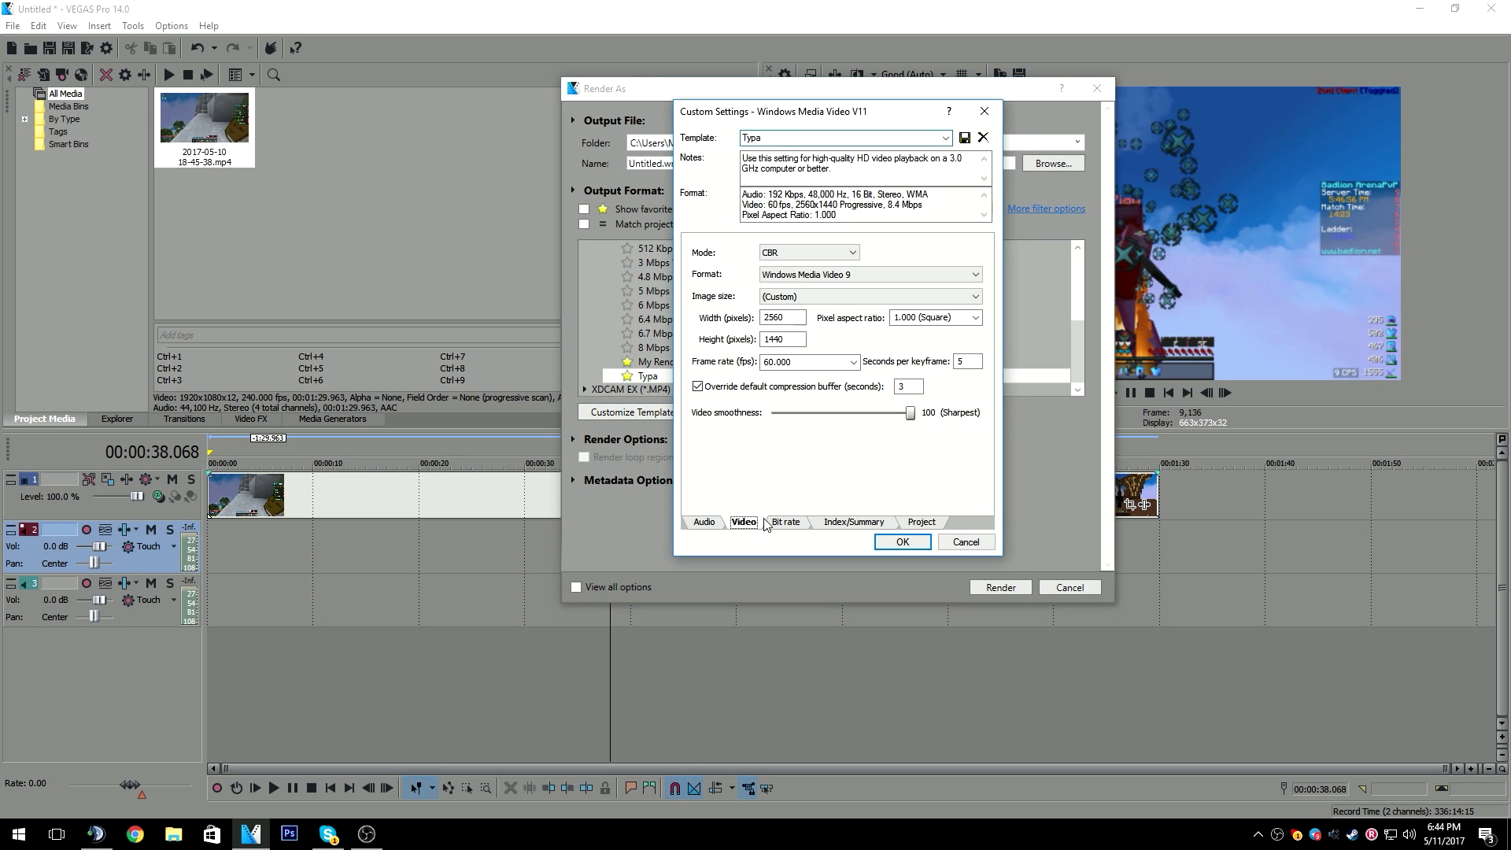
left_click(785, 522)
left_click(858, 522)
left_click(922, 522)
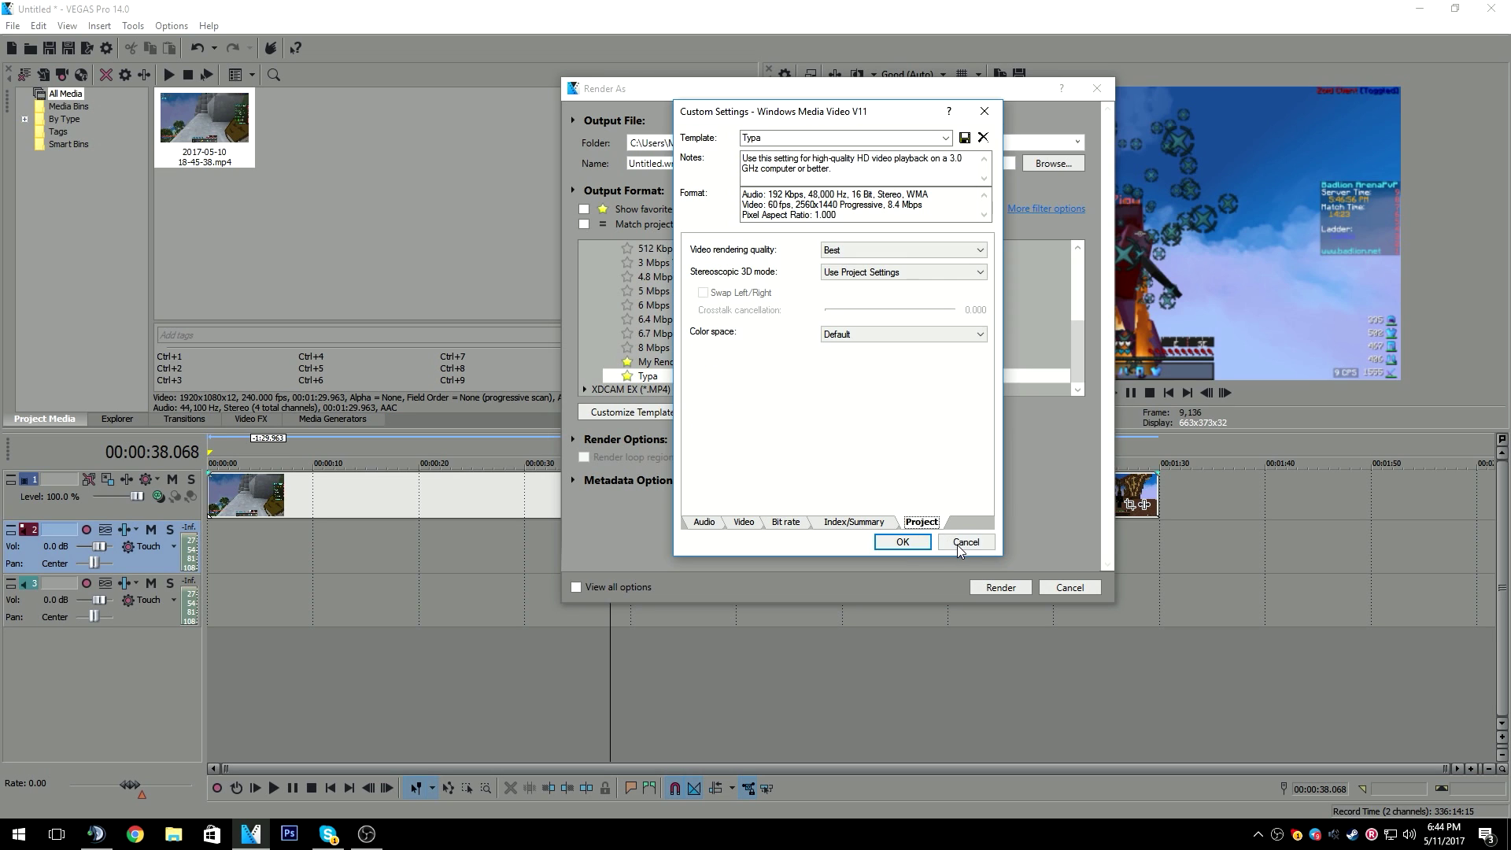
left_click(966, 542)
left_click(1069, 588)
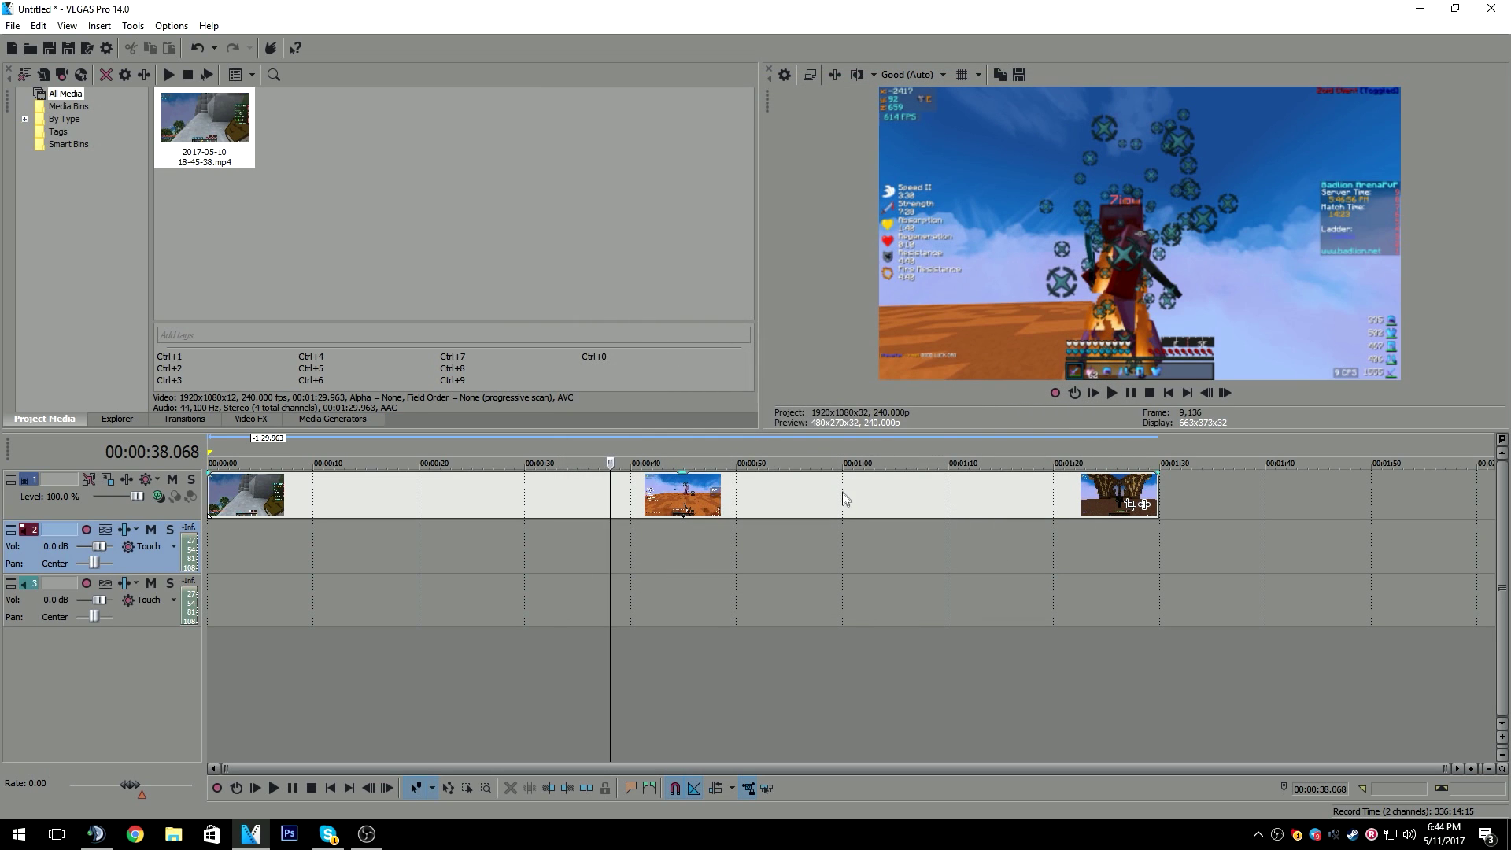
left_click(776, 495)
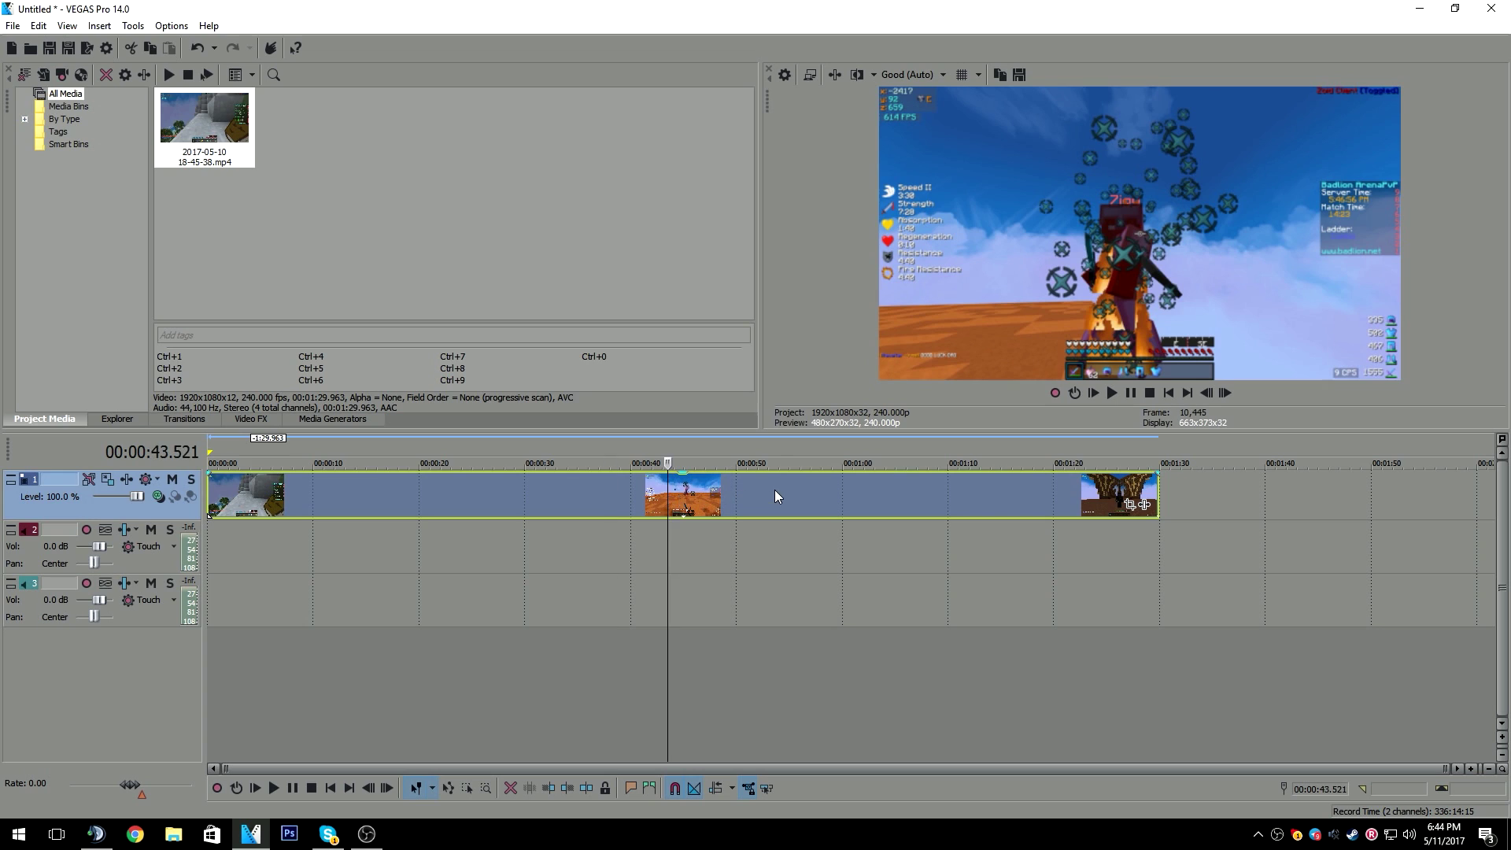
left_click(871, 481)
left_click(944, 478)
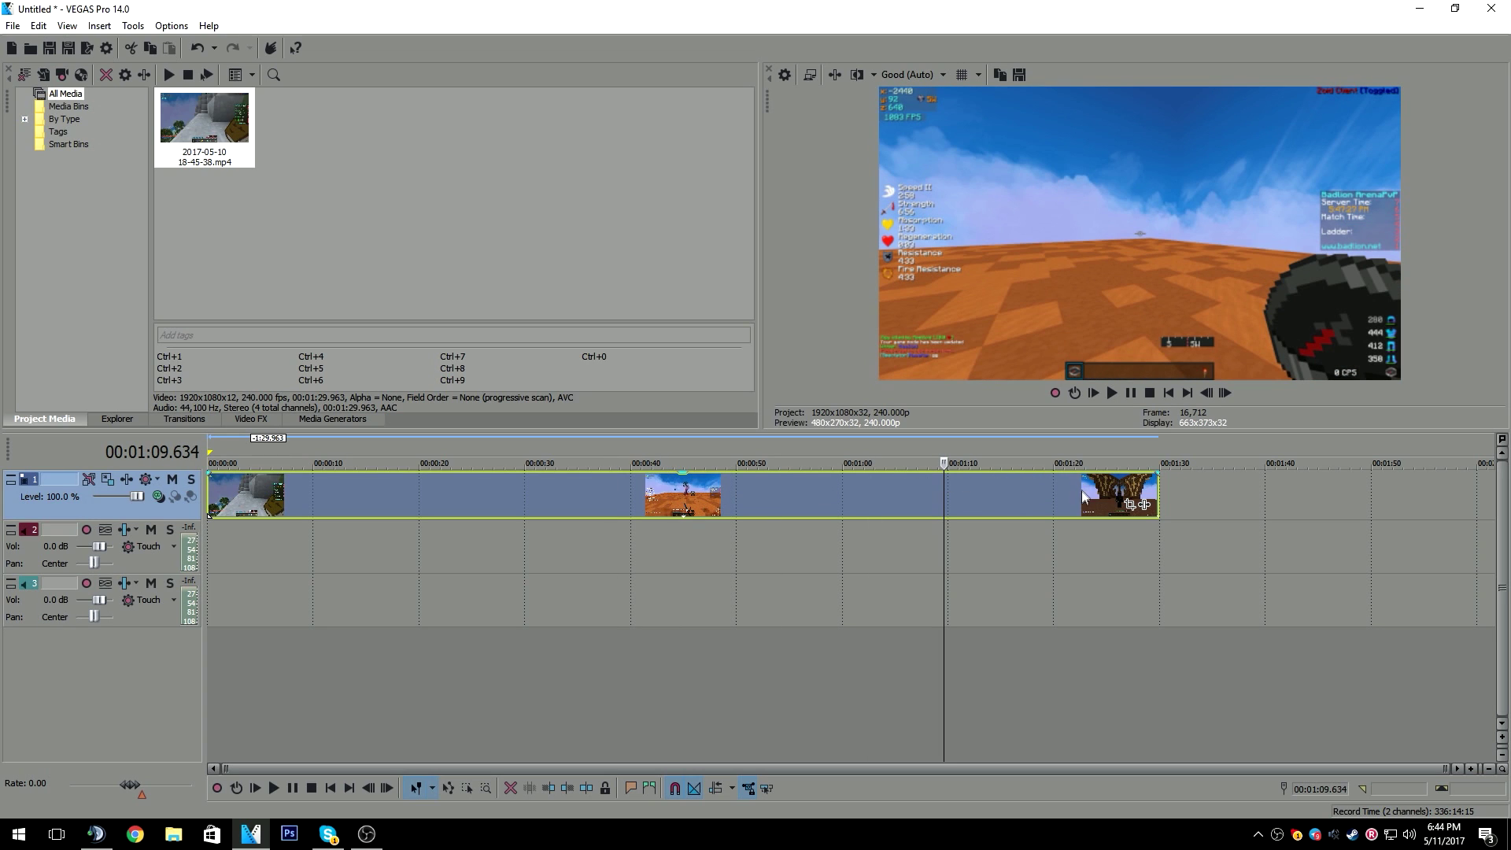
left_click(1068, 484)
left_click(1150, 481)
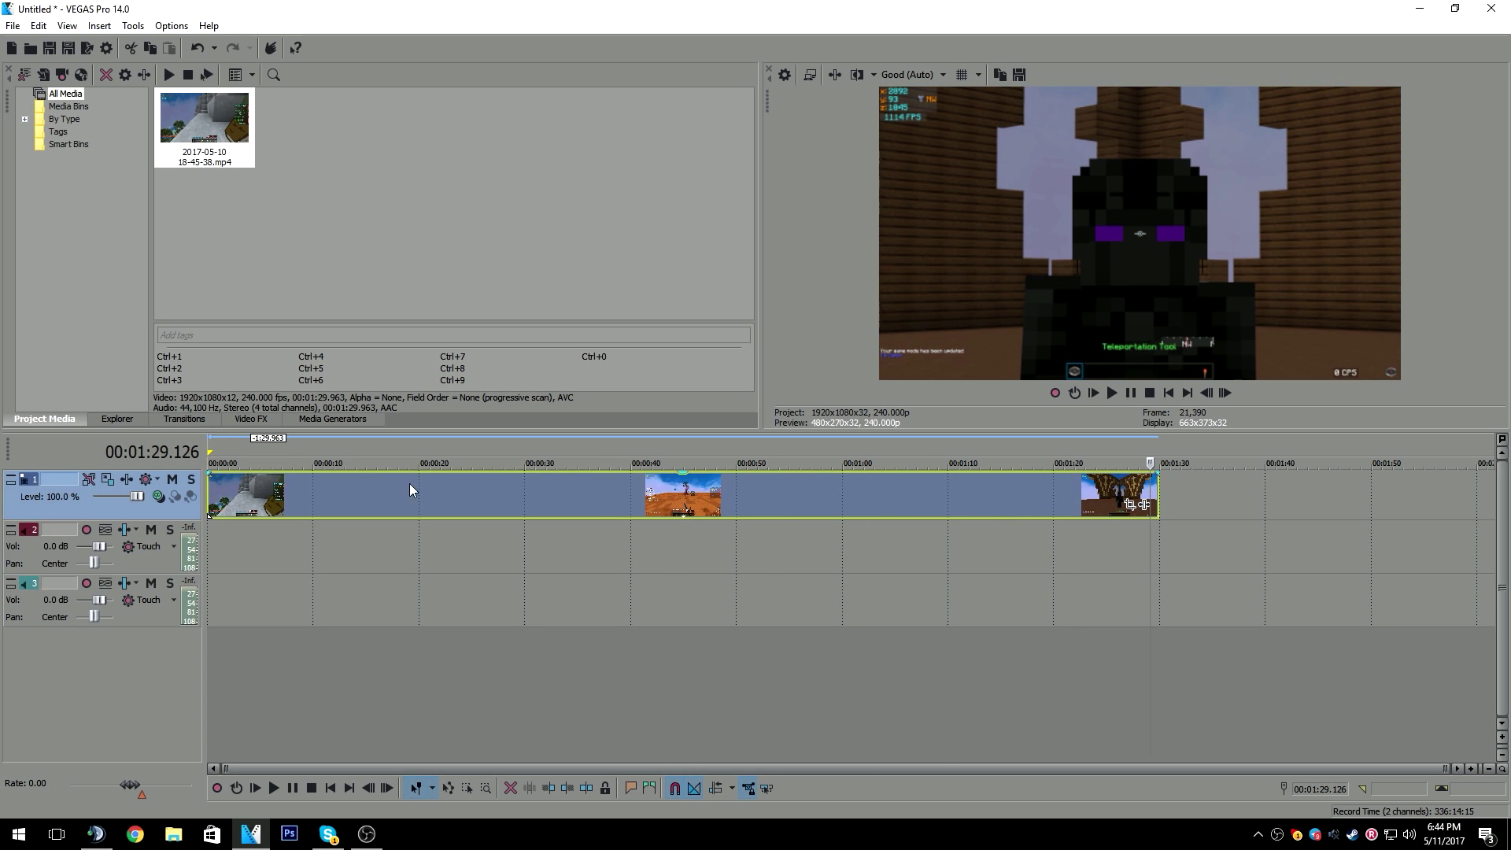
left_click(473, 493)
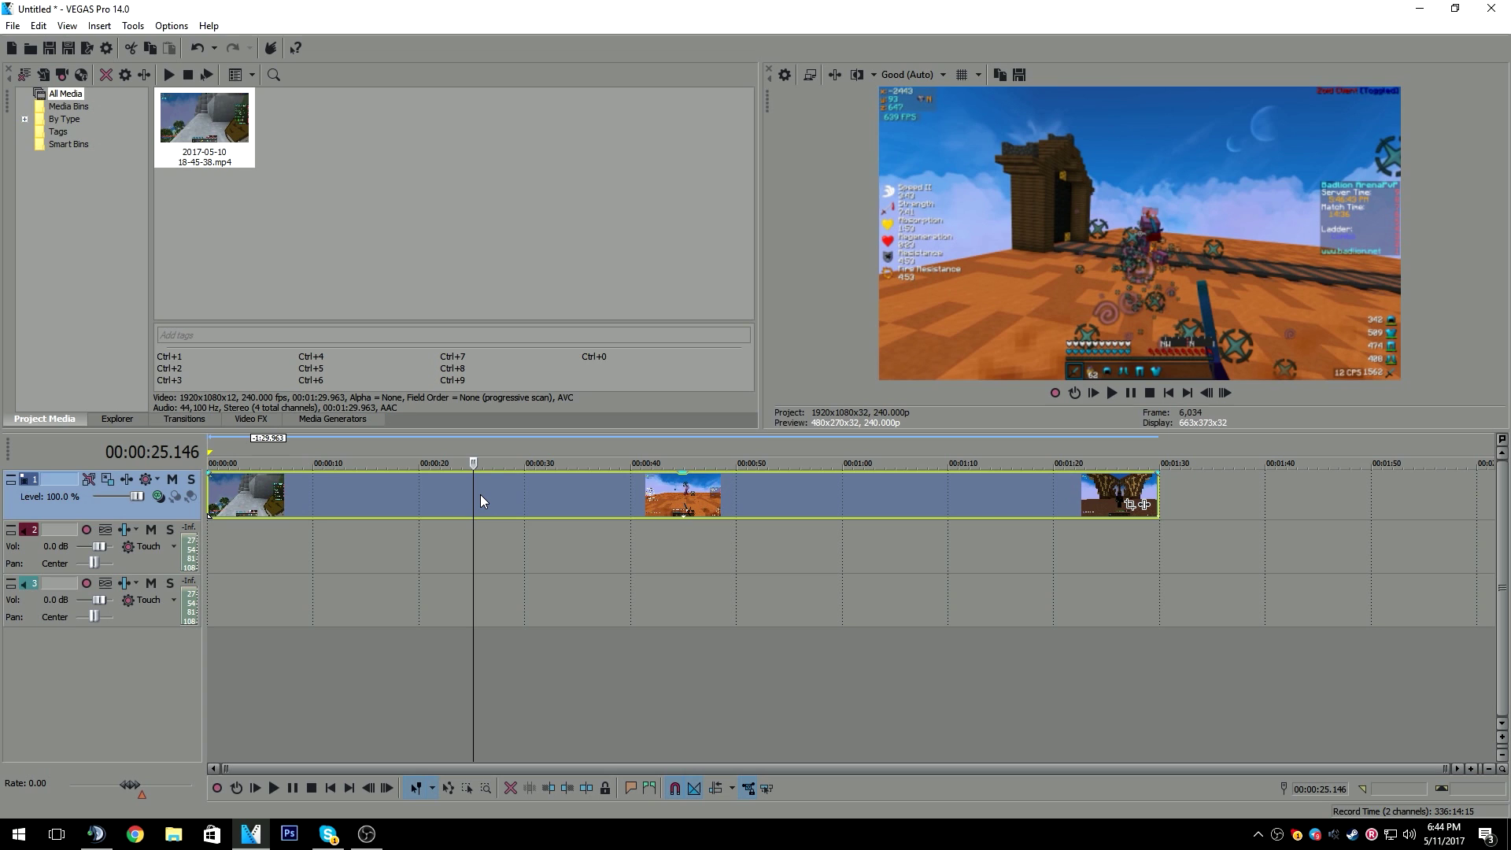
left_click(565, 483)
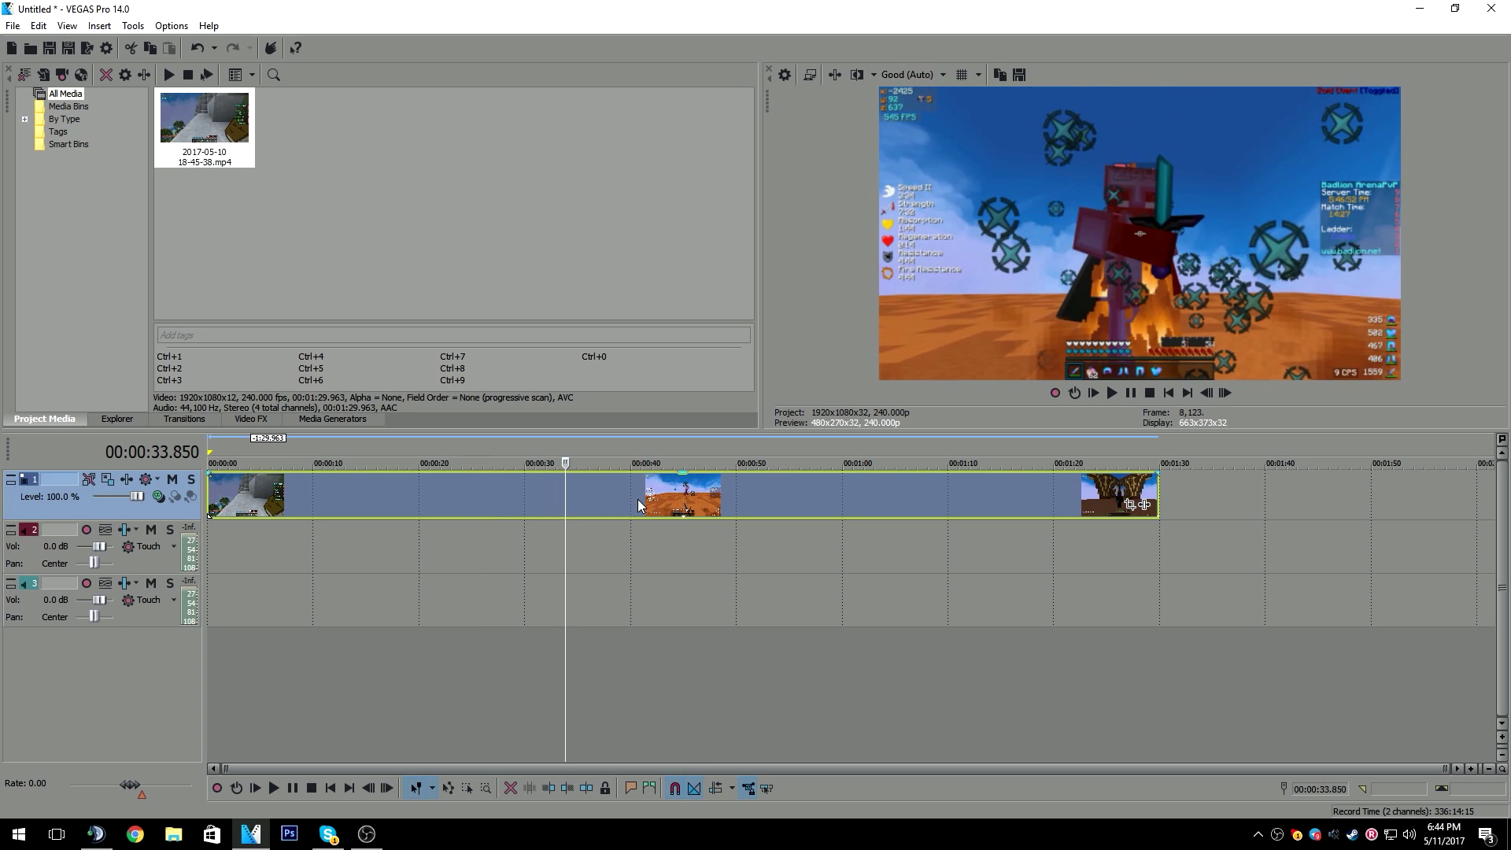
left_click(637, 499)
left_click(812, 492)
left_click(904, 496)
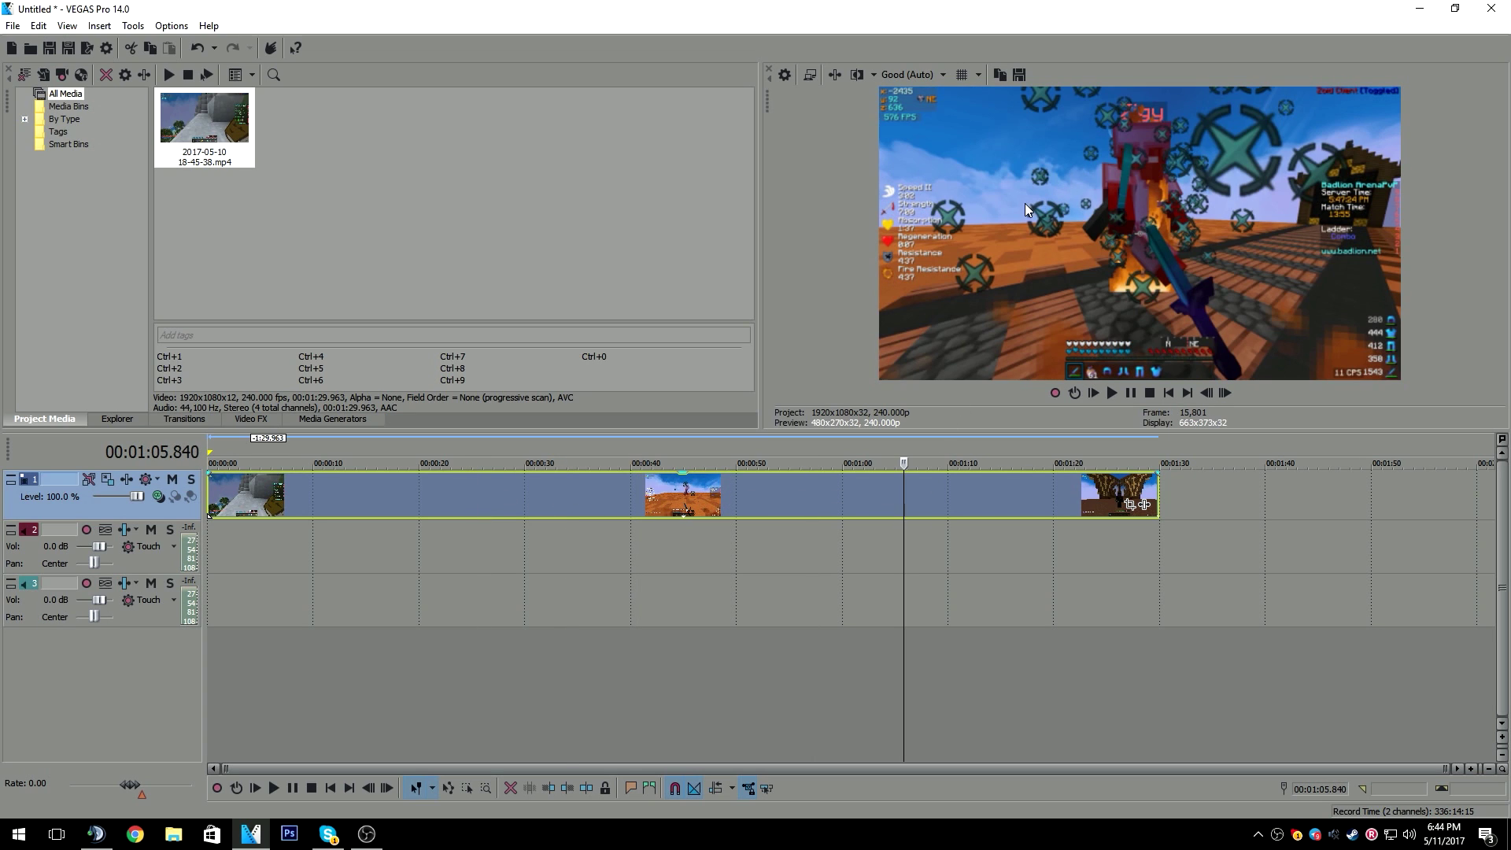